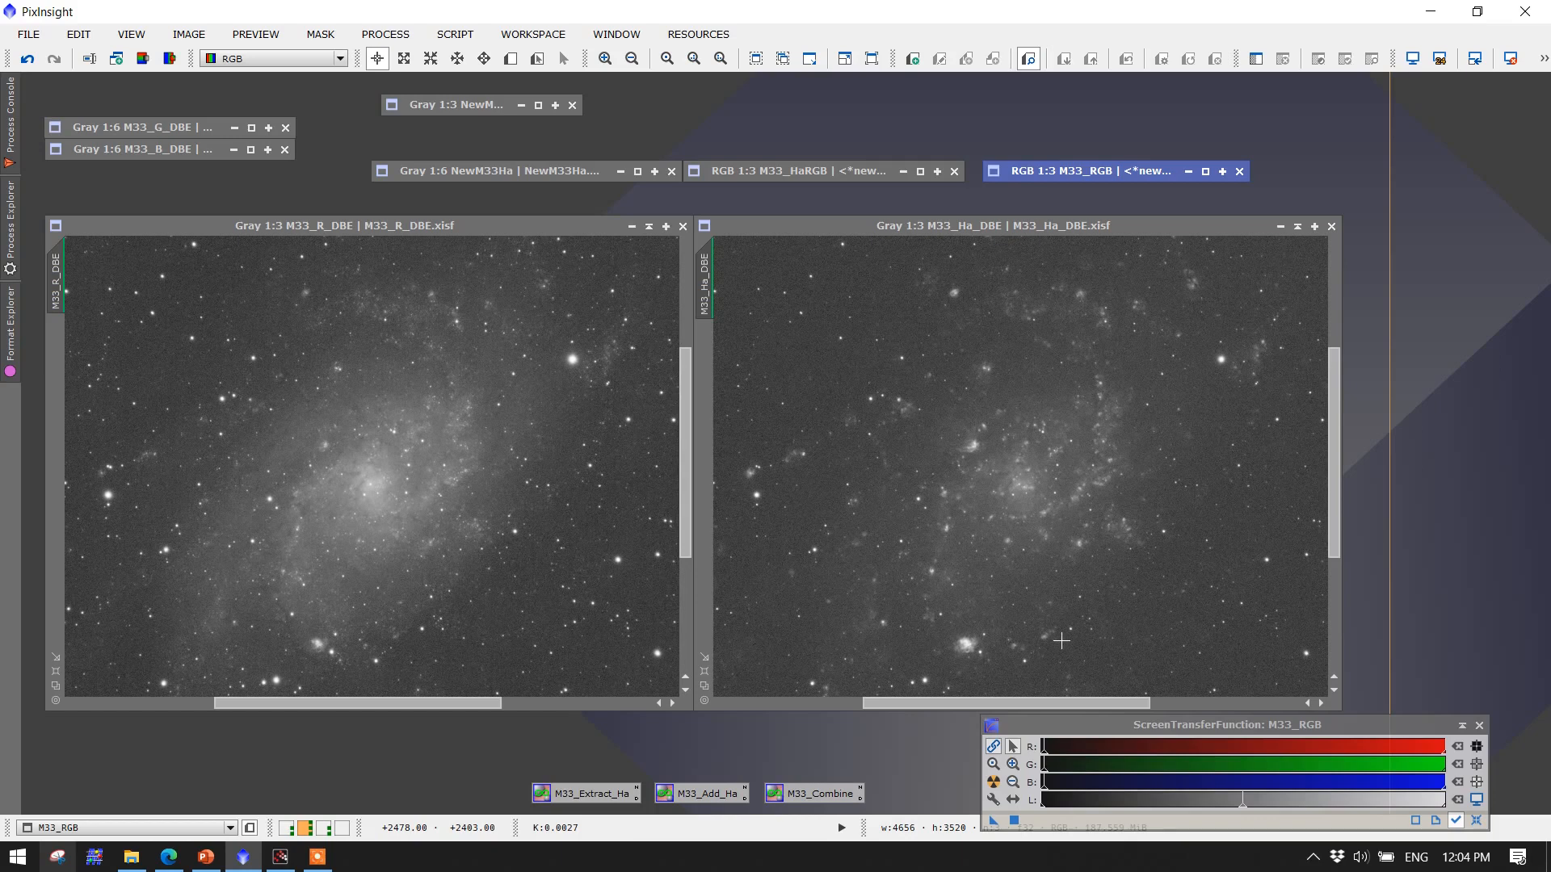
Open the M33_Extract_Ha PixelMath instance and inspect its RGB/K expression and the symbol s definition
double_click(594, 795)
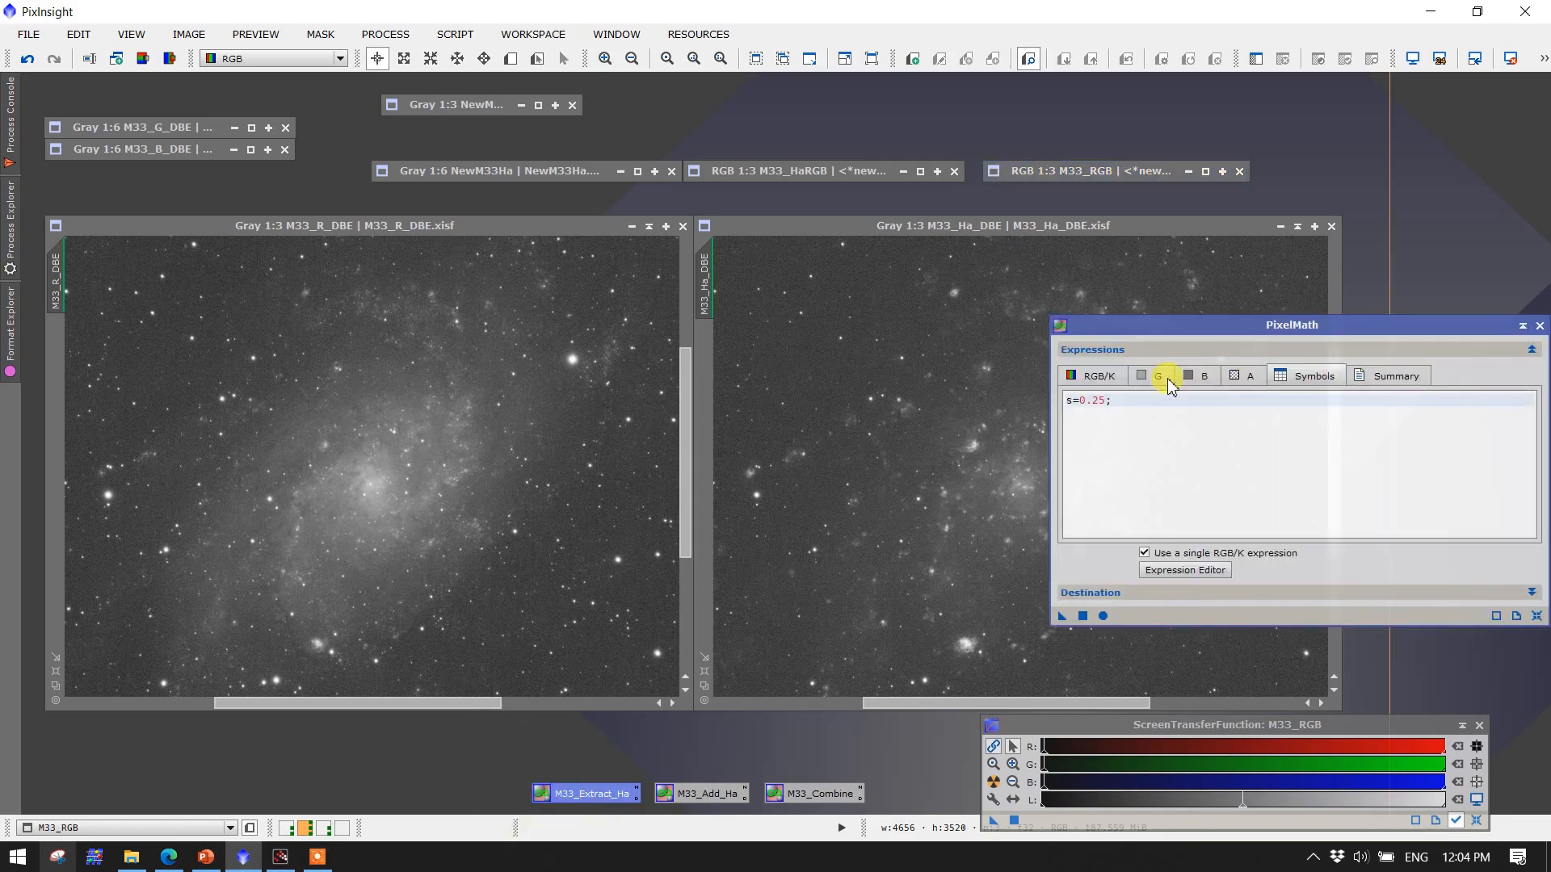
left_click(1096, 378)
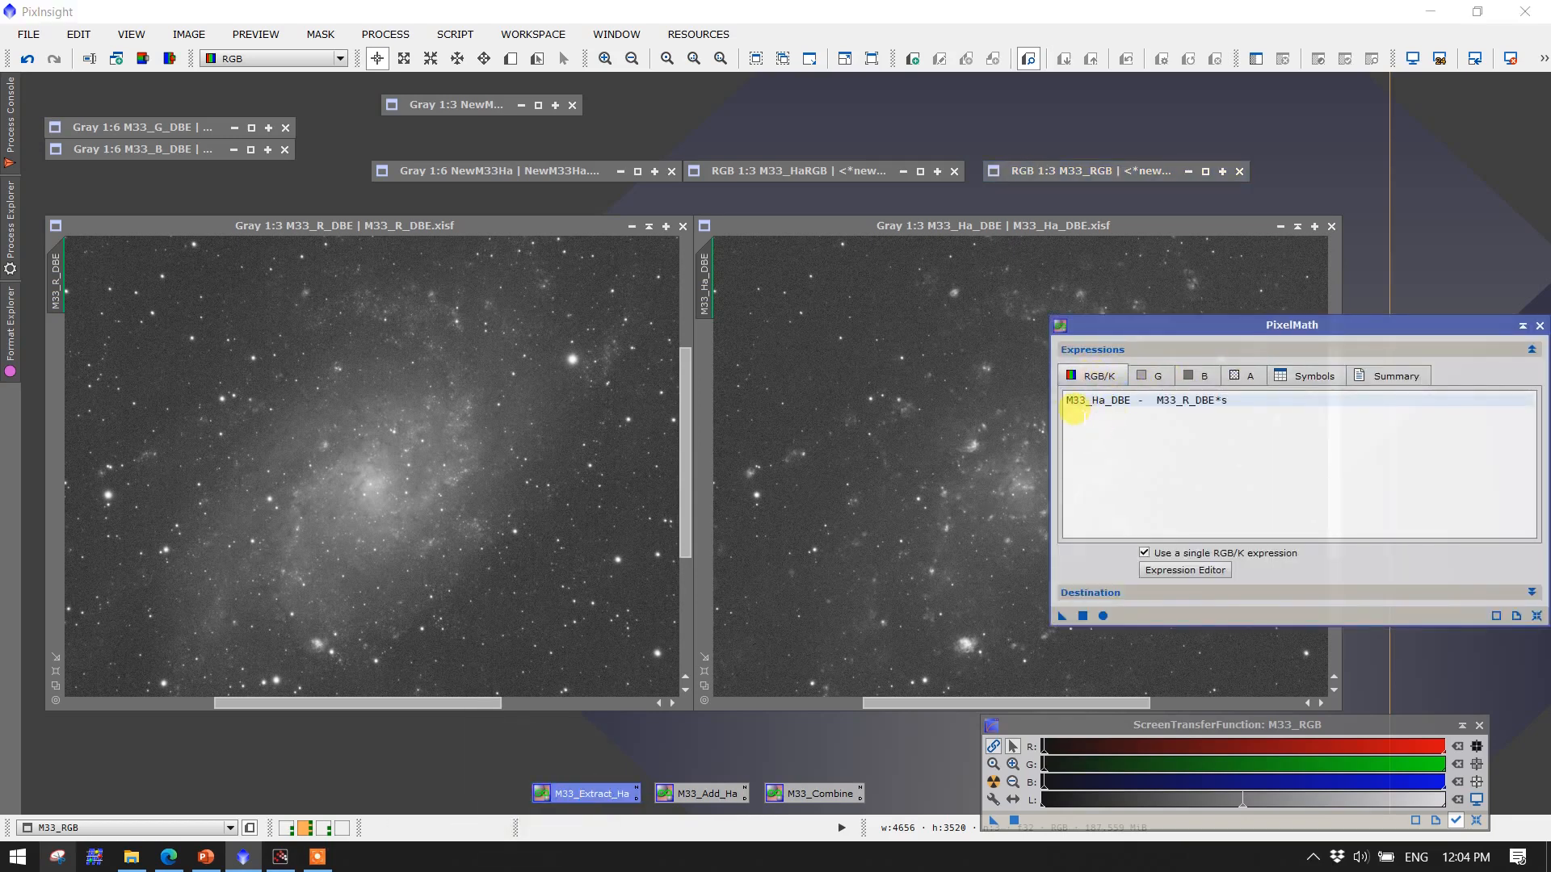
left_click_drag(1063, 400, 1130, 399)
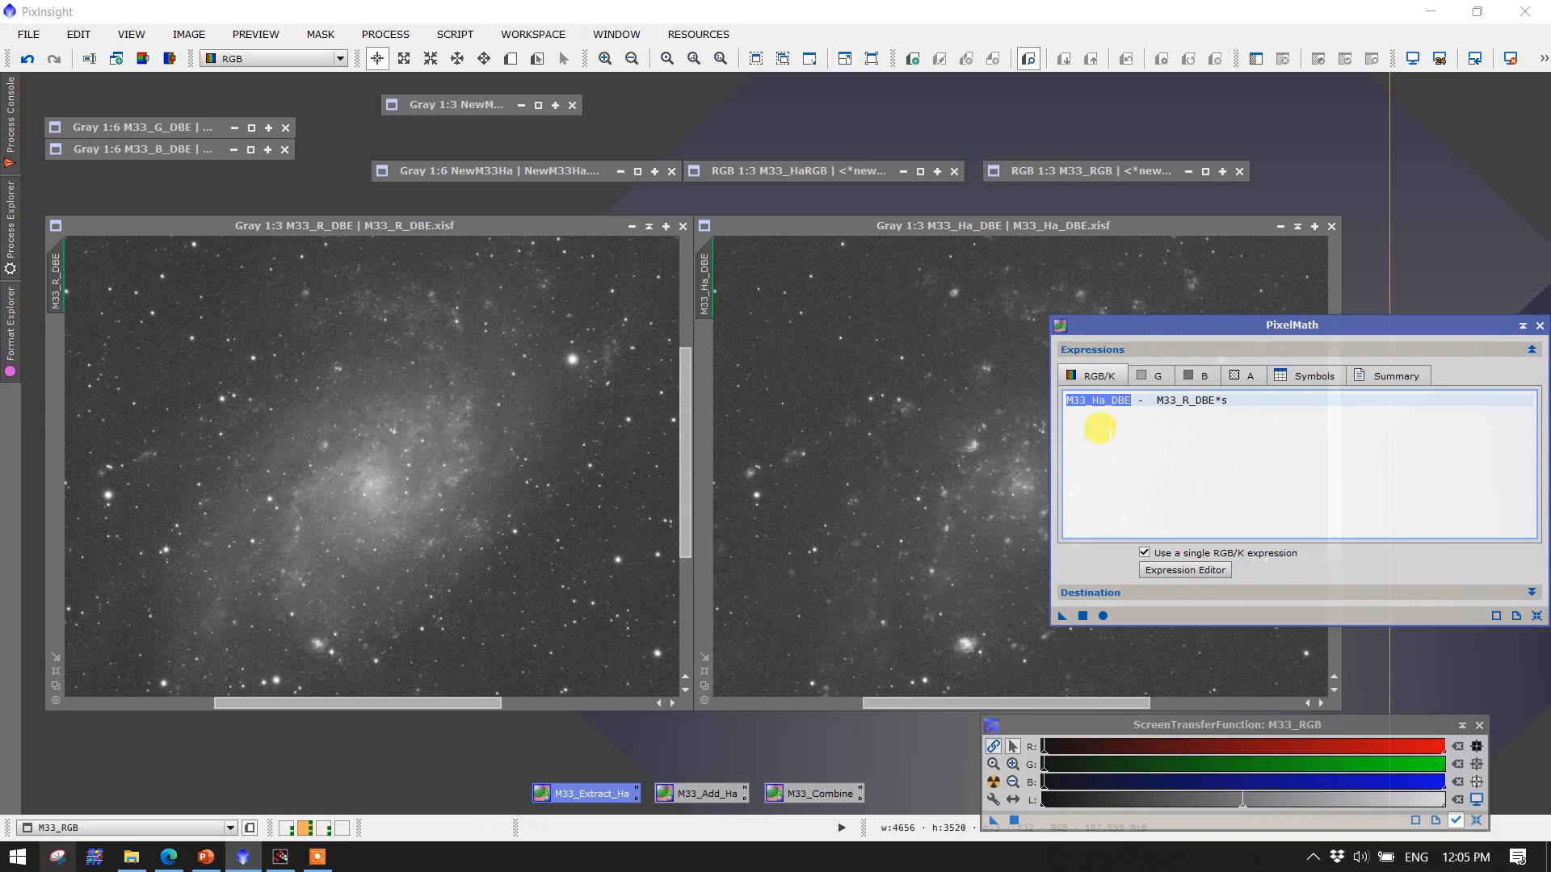
left_click_drag(1156, 400, 1217, 399)
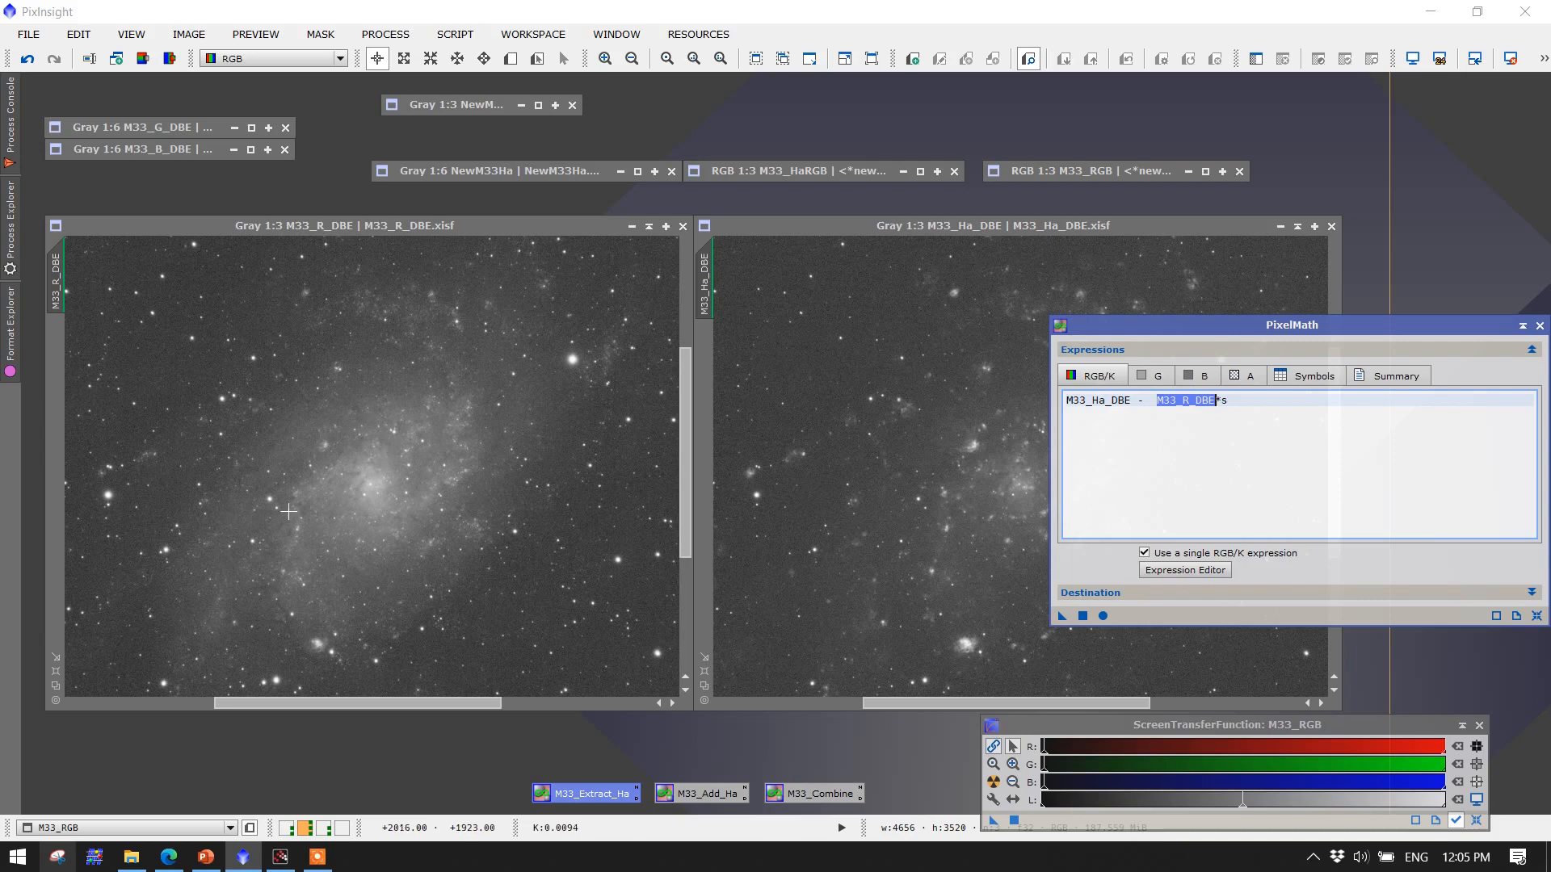
left_click_drag(1221, 400, 1230, 400)
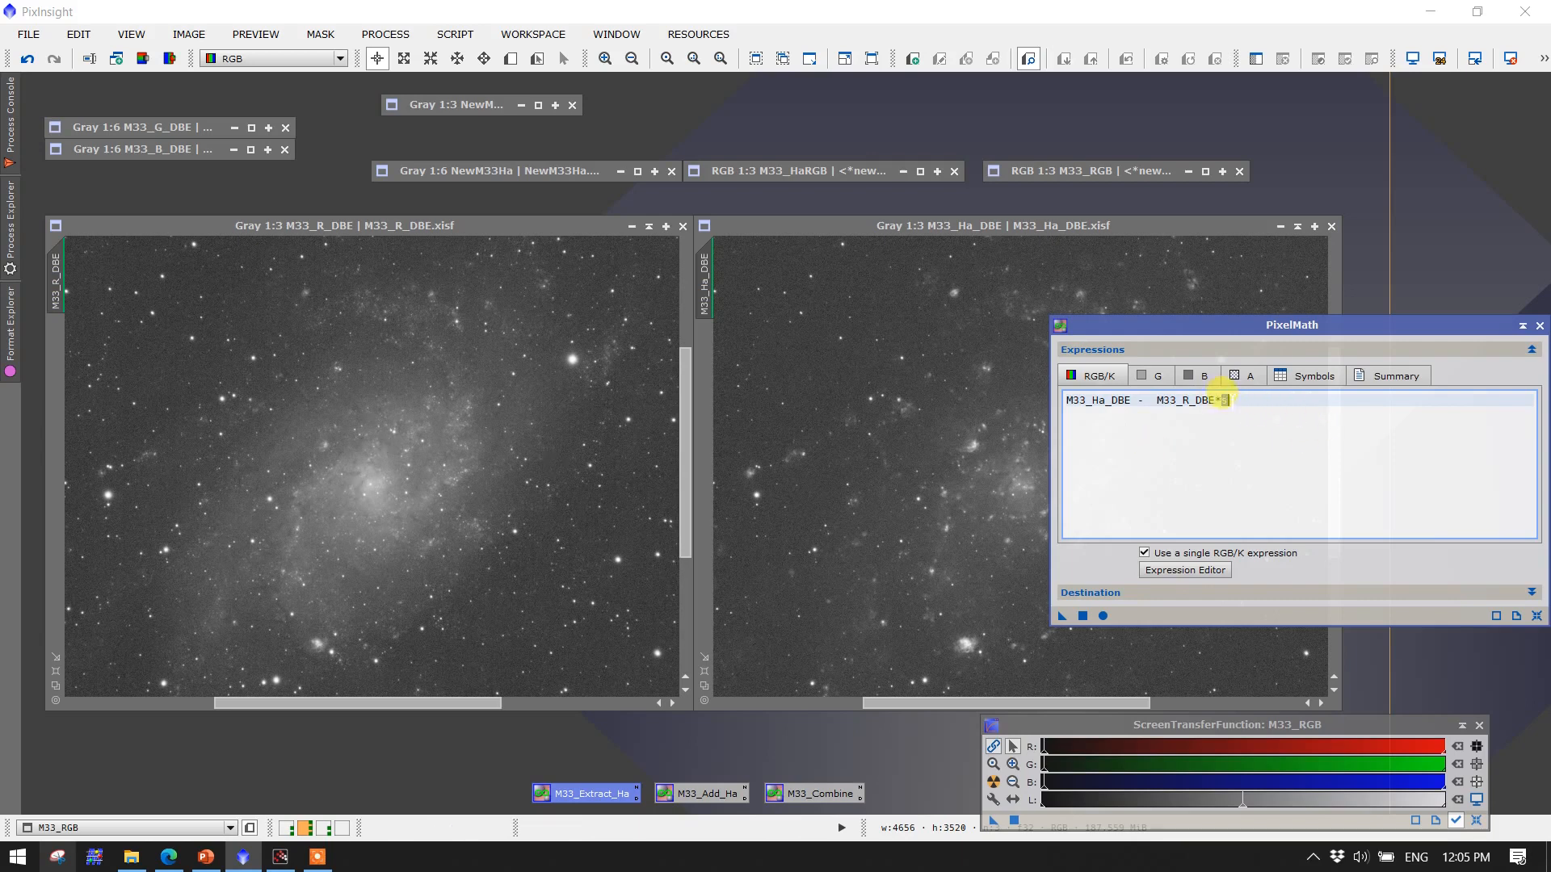
left_click(1281, 499)
left_click(1303, 377)
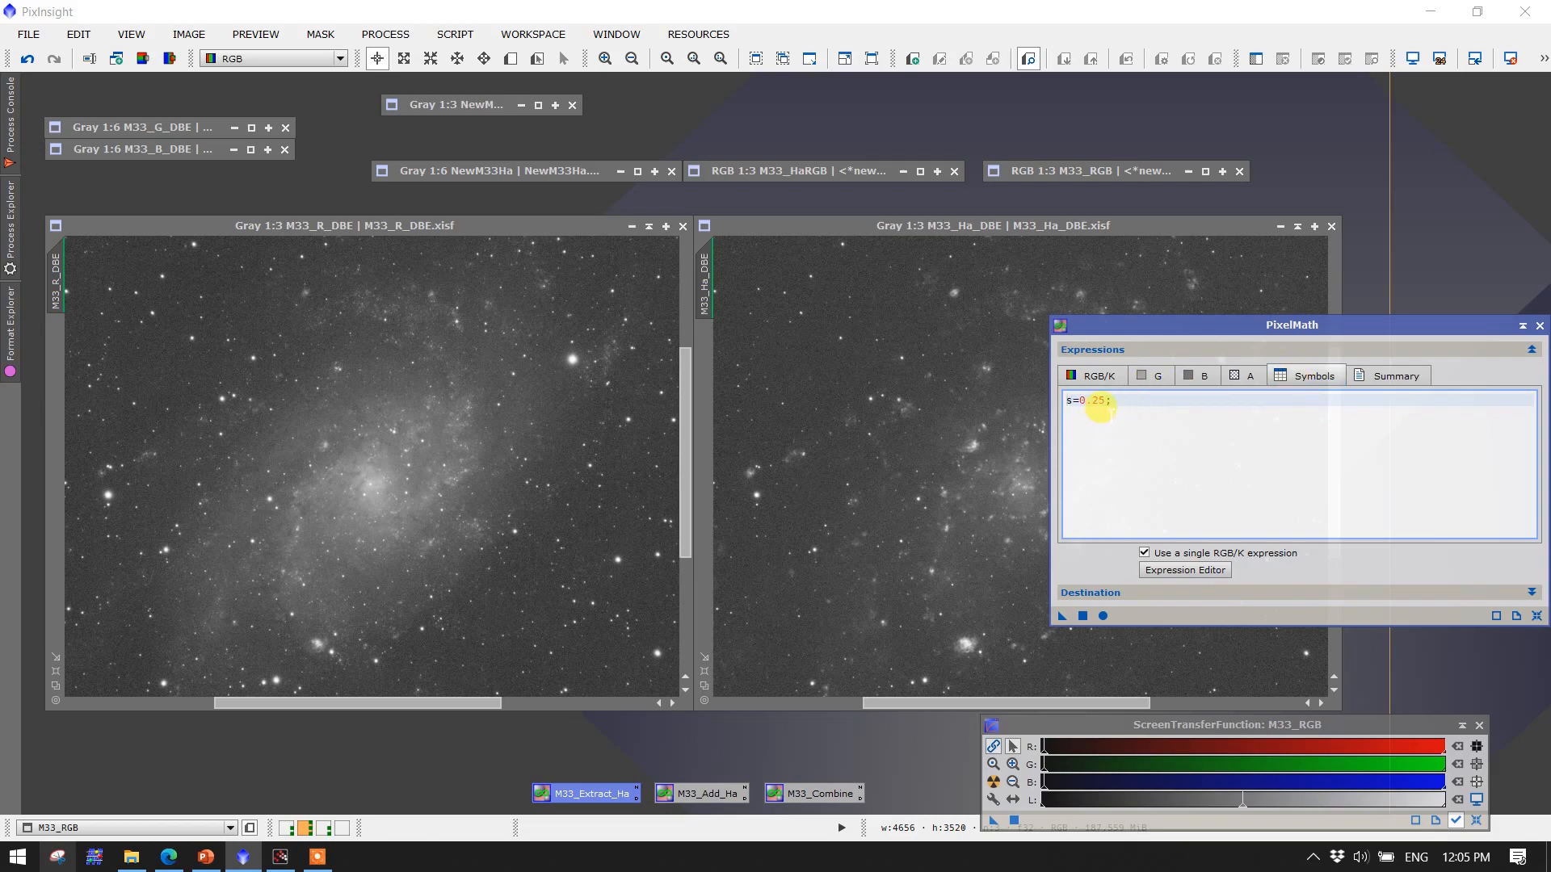
Apply PixelMath with s = 0.25 to create a new image and auto-stretch it for display
left_click(1080, 595)
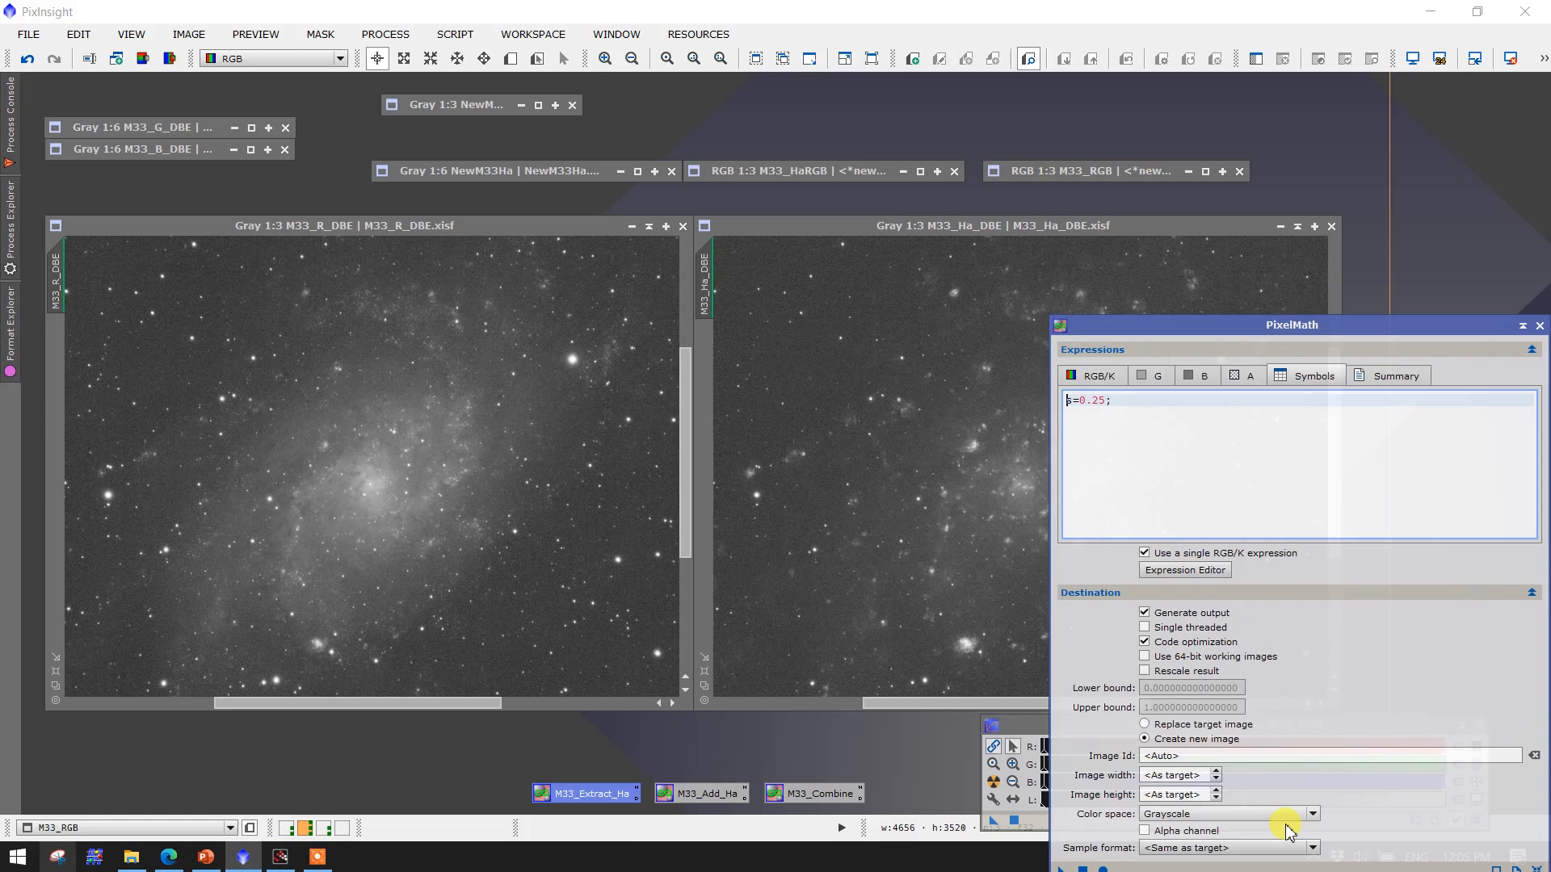
left_click(1530, 593)
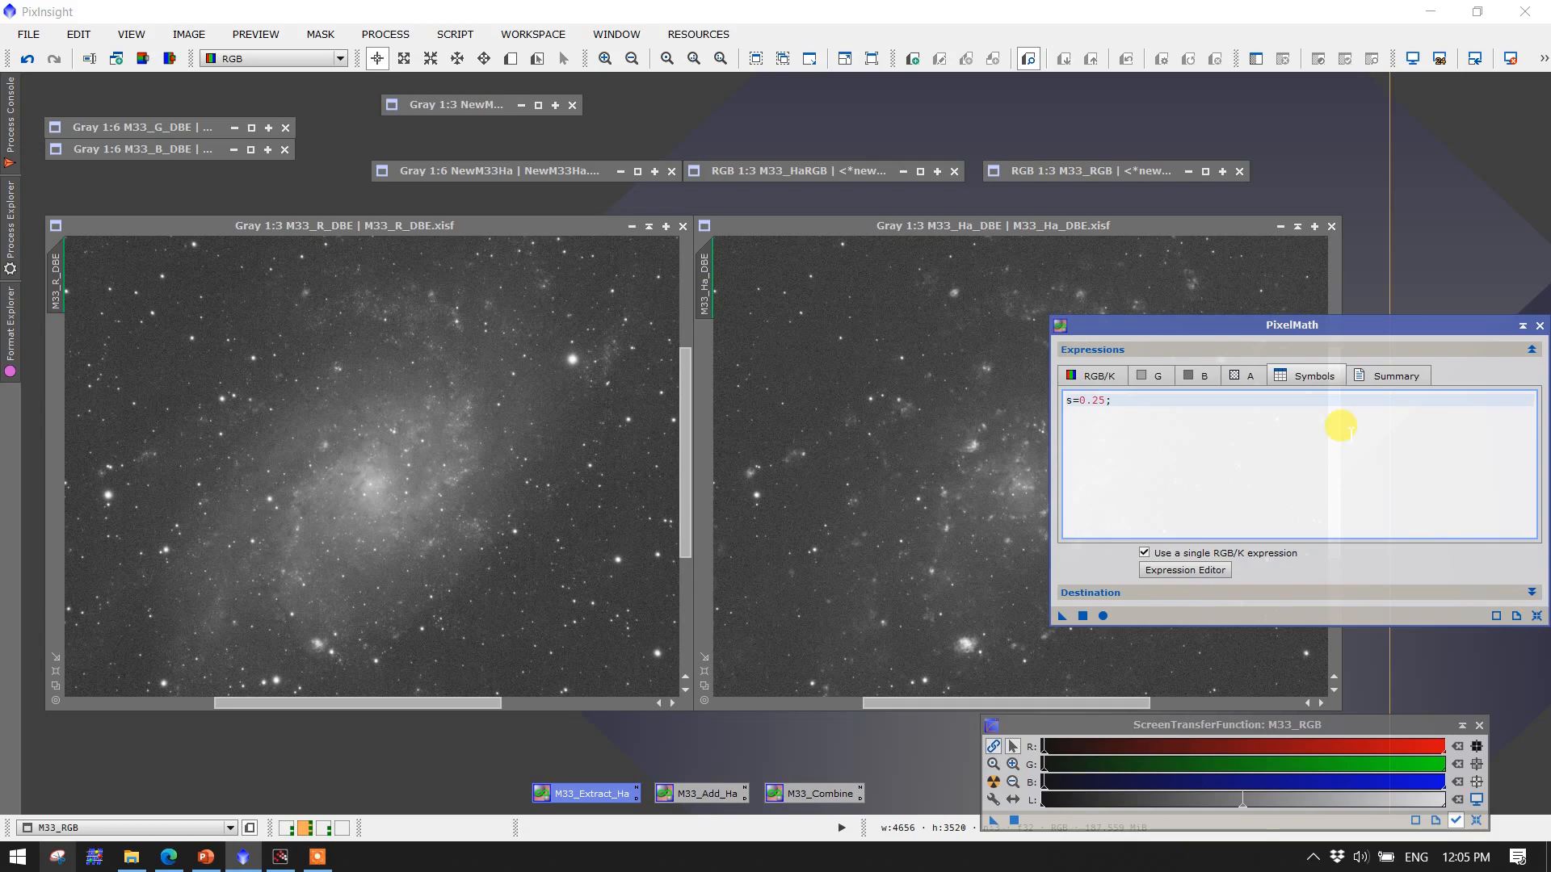
left_click(1085, 615)
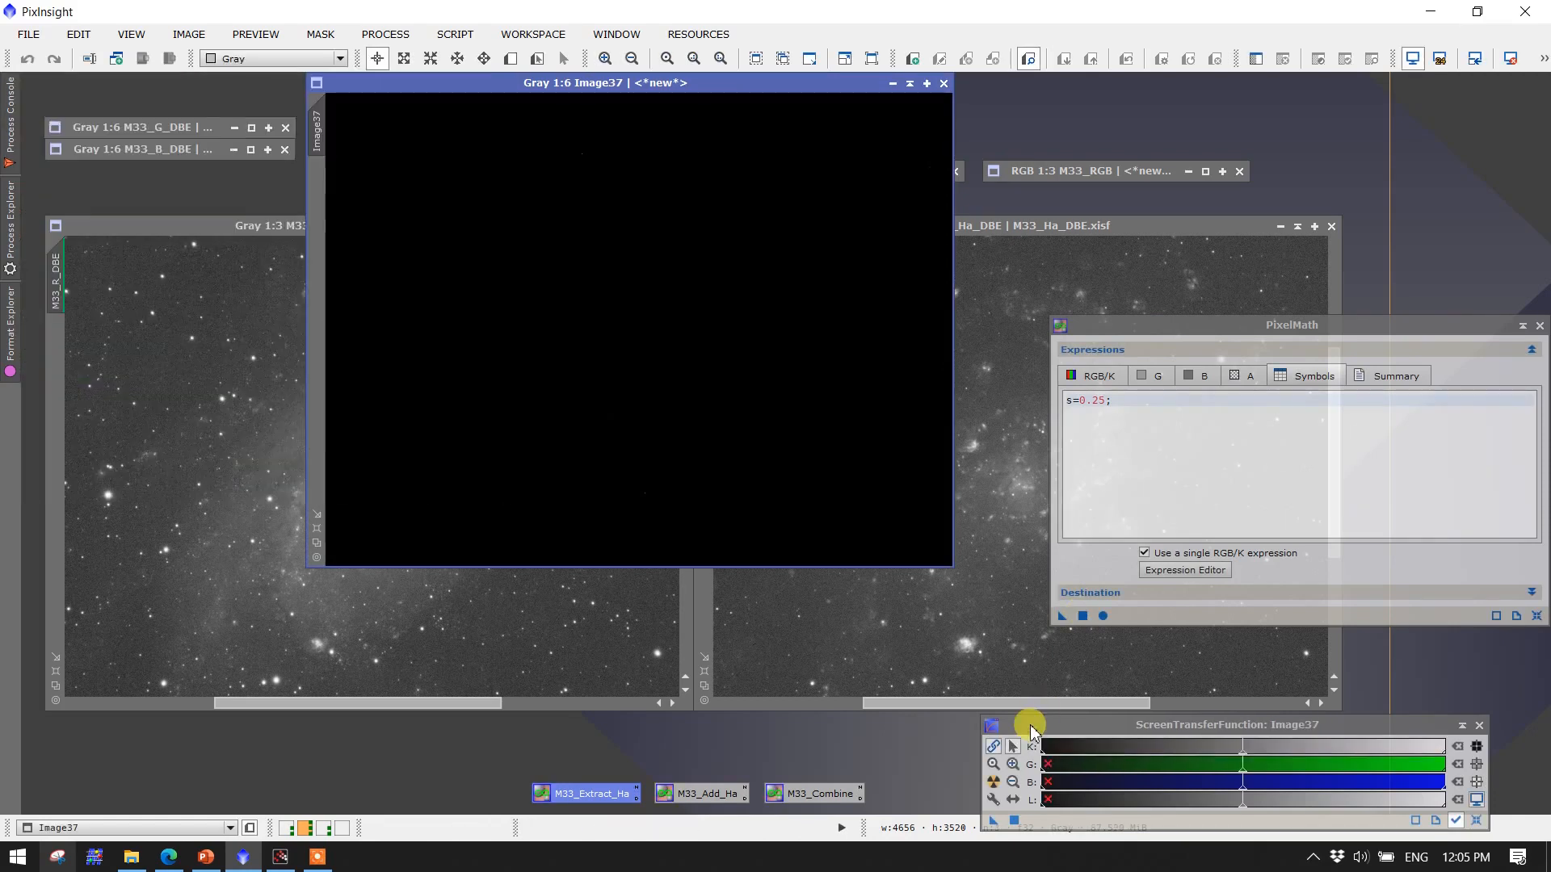
left_click(993, 783)
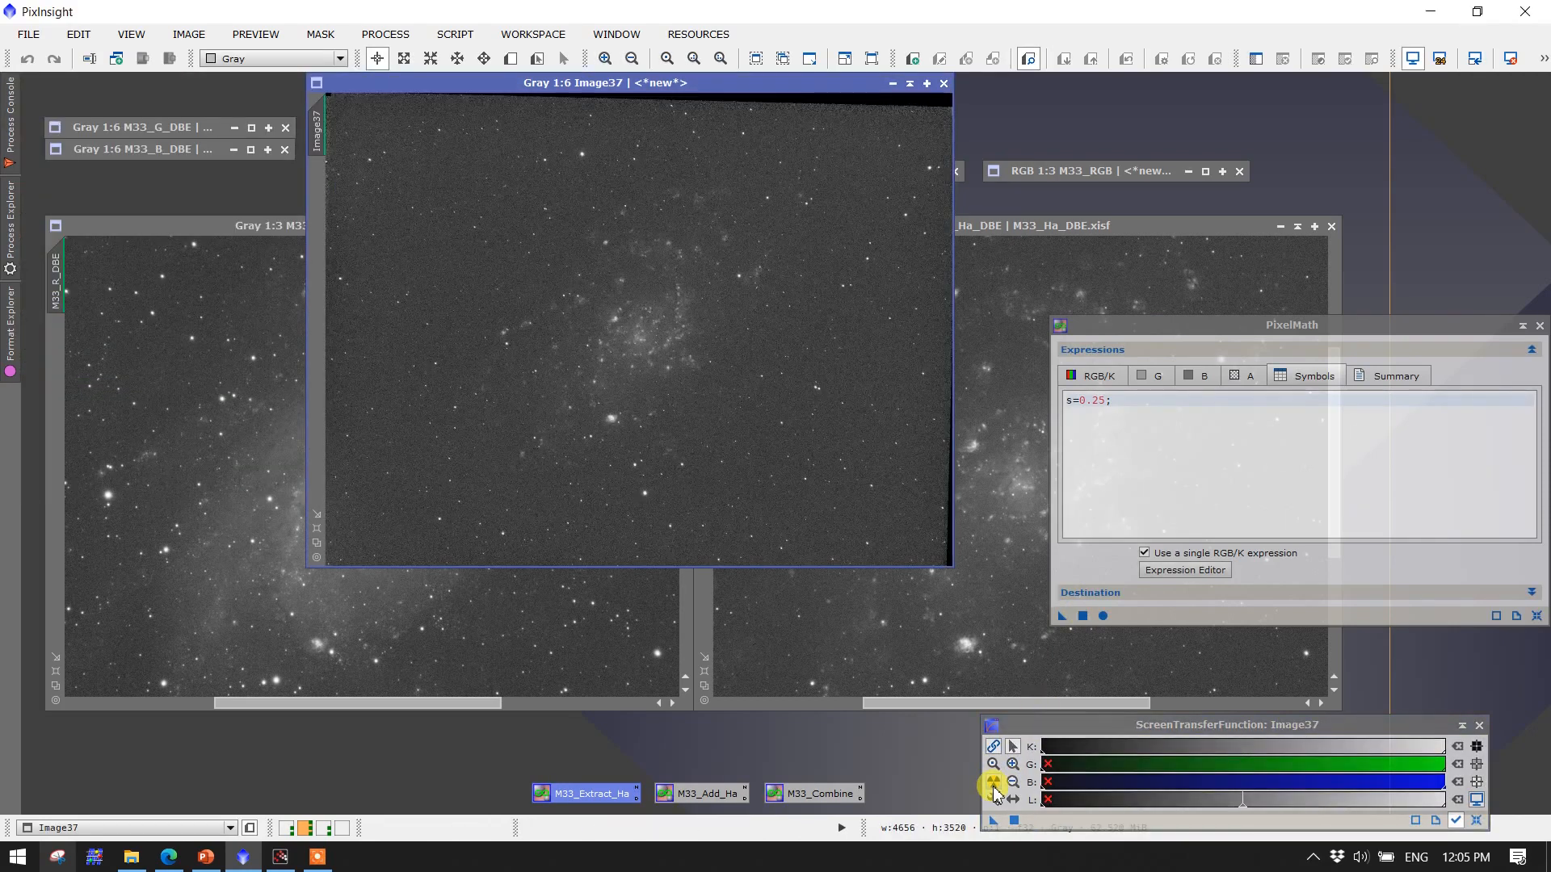
left_click_drag(555, 82, 304, 220)
left_click(703, 686)
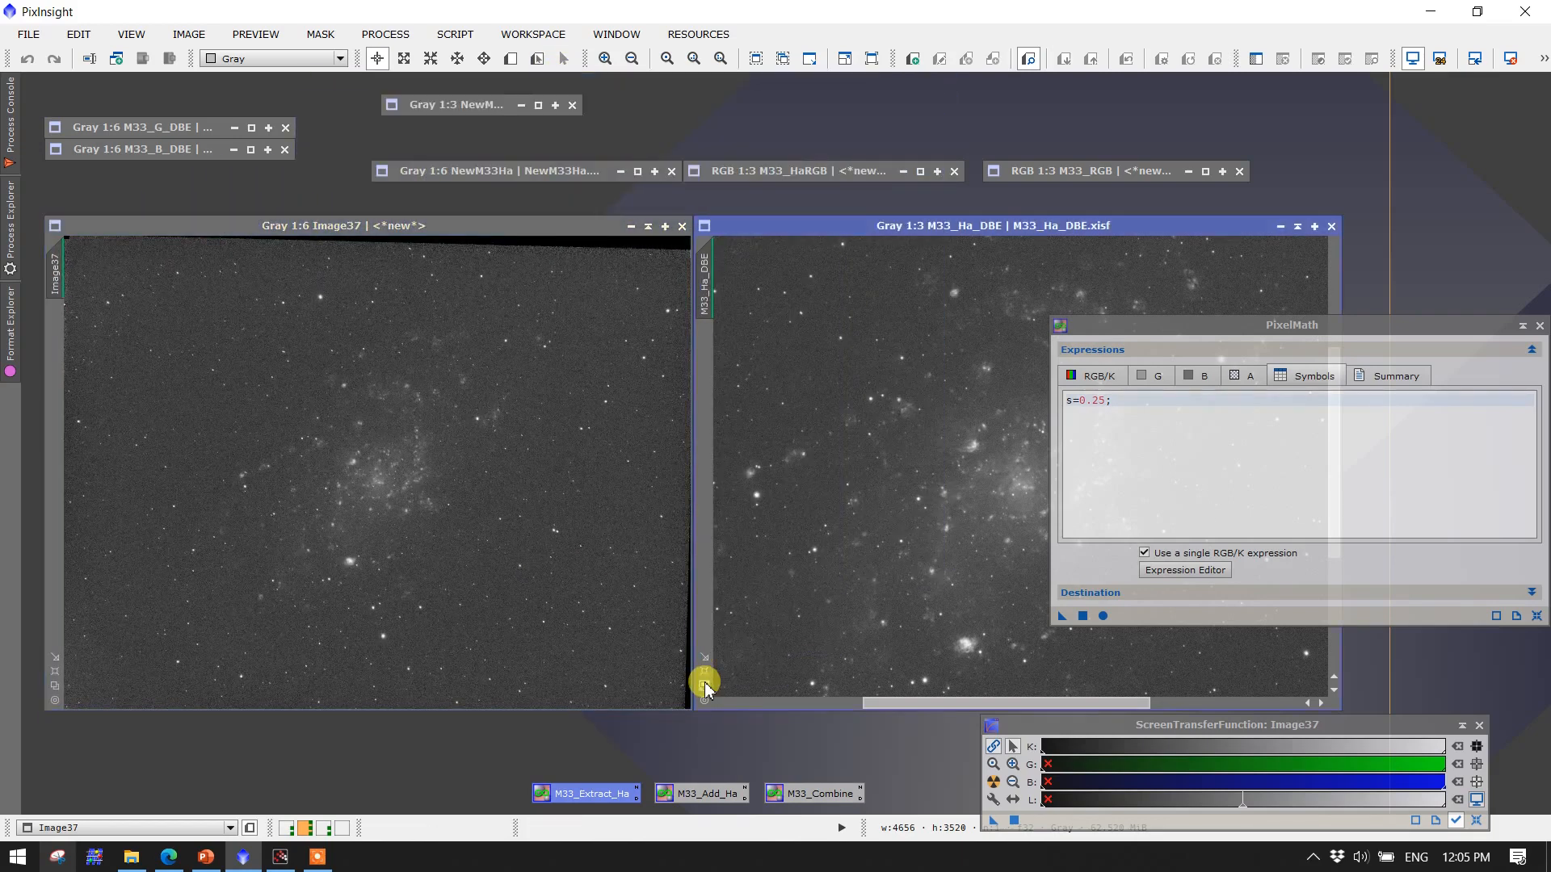
Close the s = 0.25 result image
left_click_drag(1116, 327, 1379, 353)
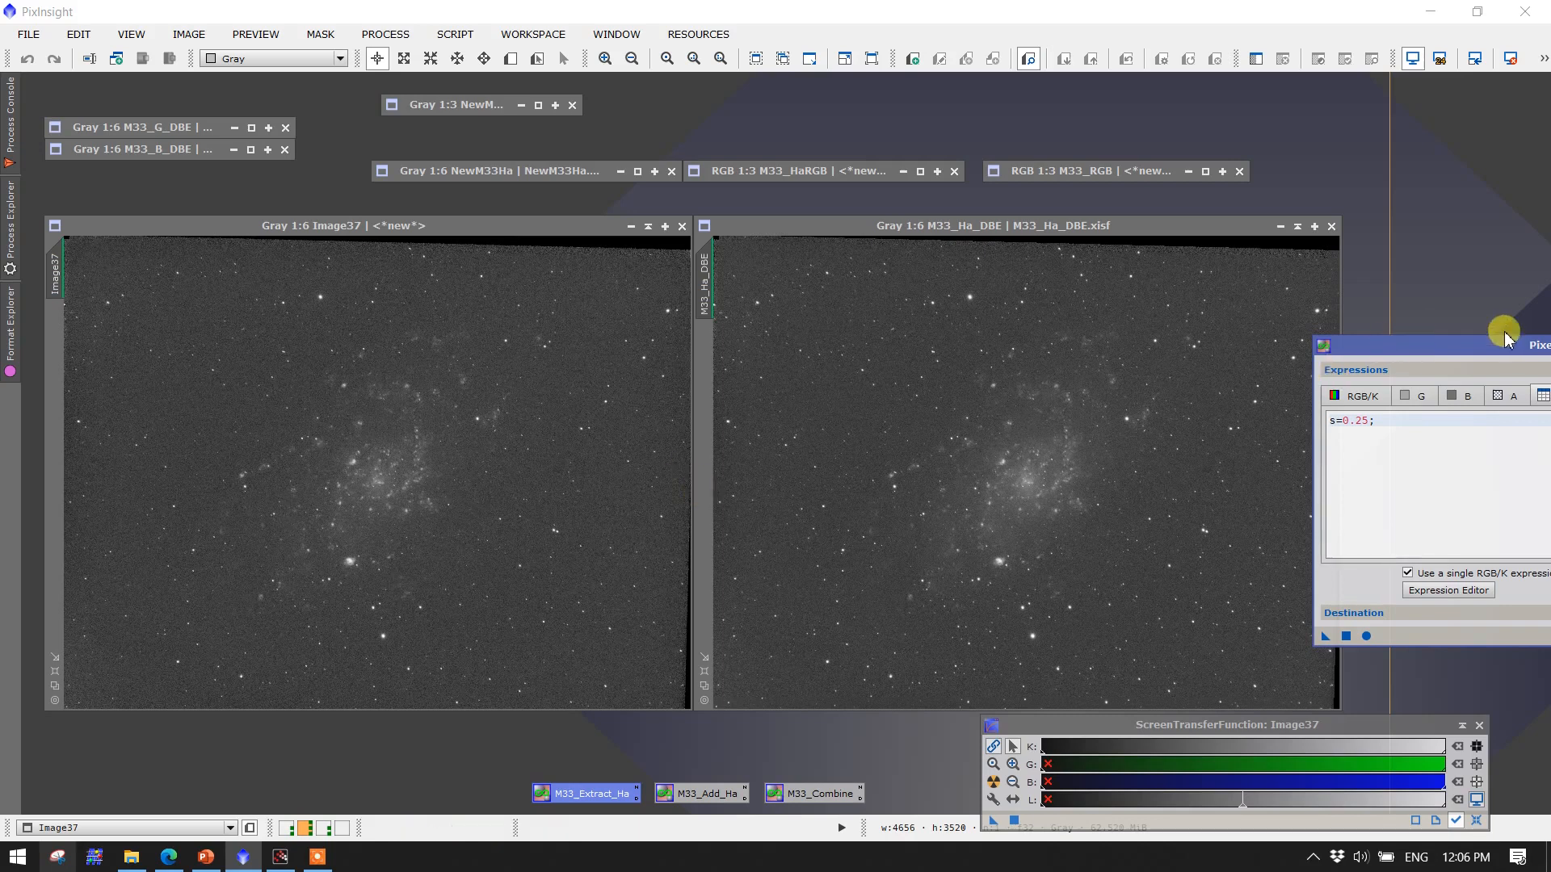
left_click_drag(1495, 346, 1208, 285)
left_click(683, 226)
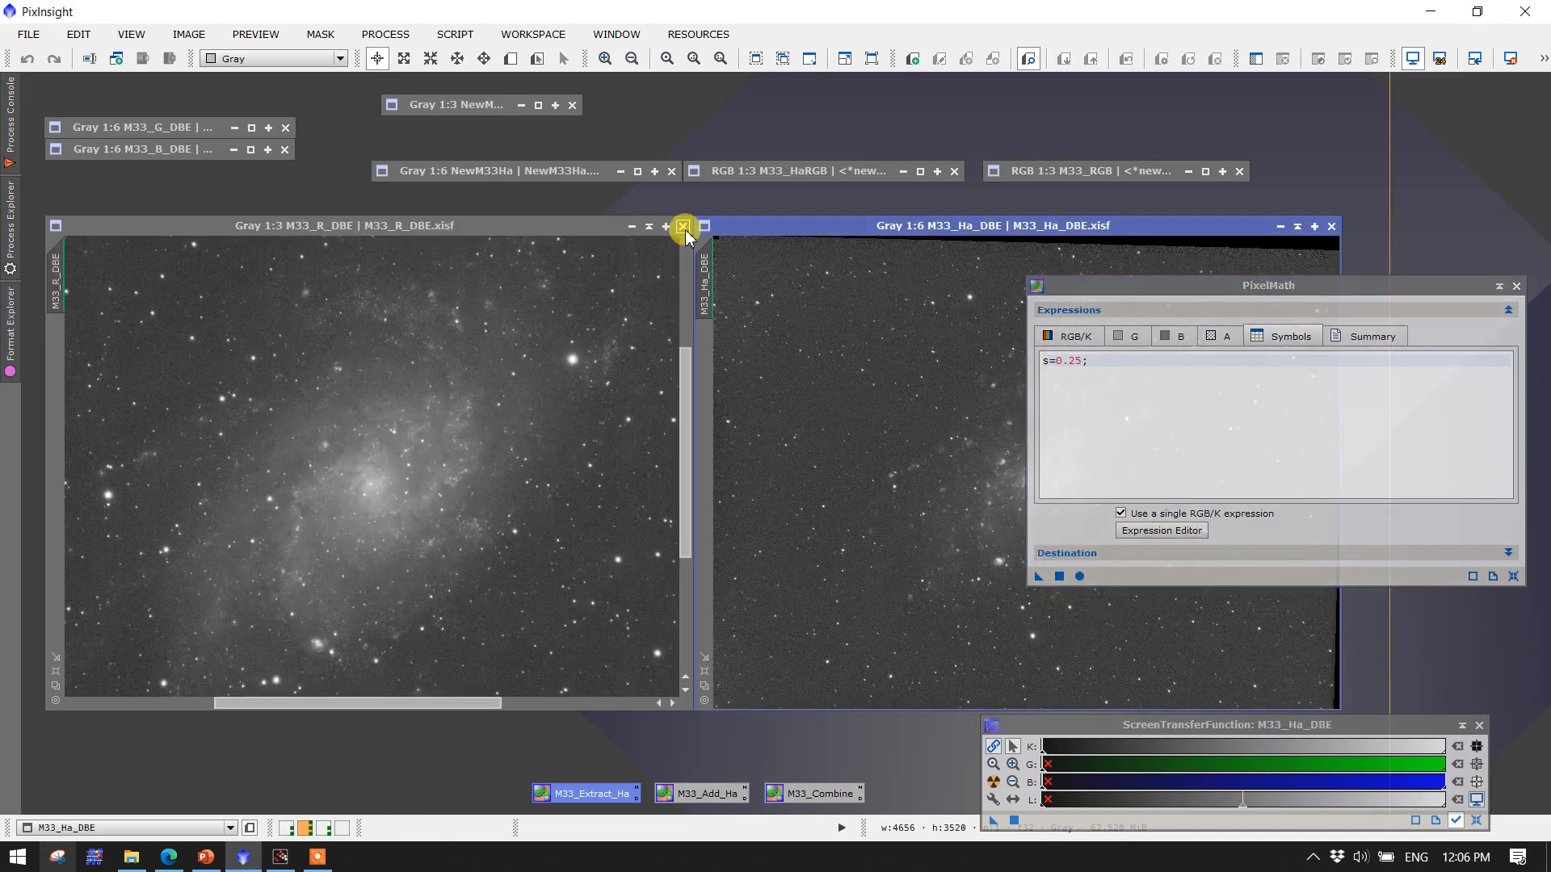
Set the symbol s to 0.3, apply PixelMath to a new image and auto-stretch the result
left_click(1087, 360)
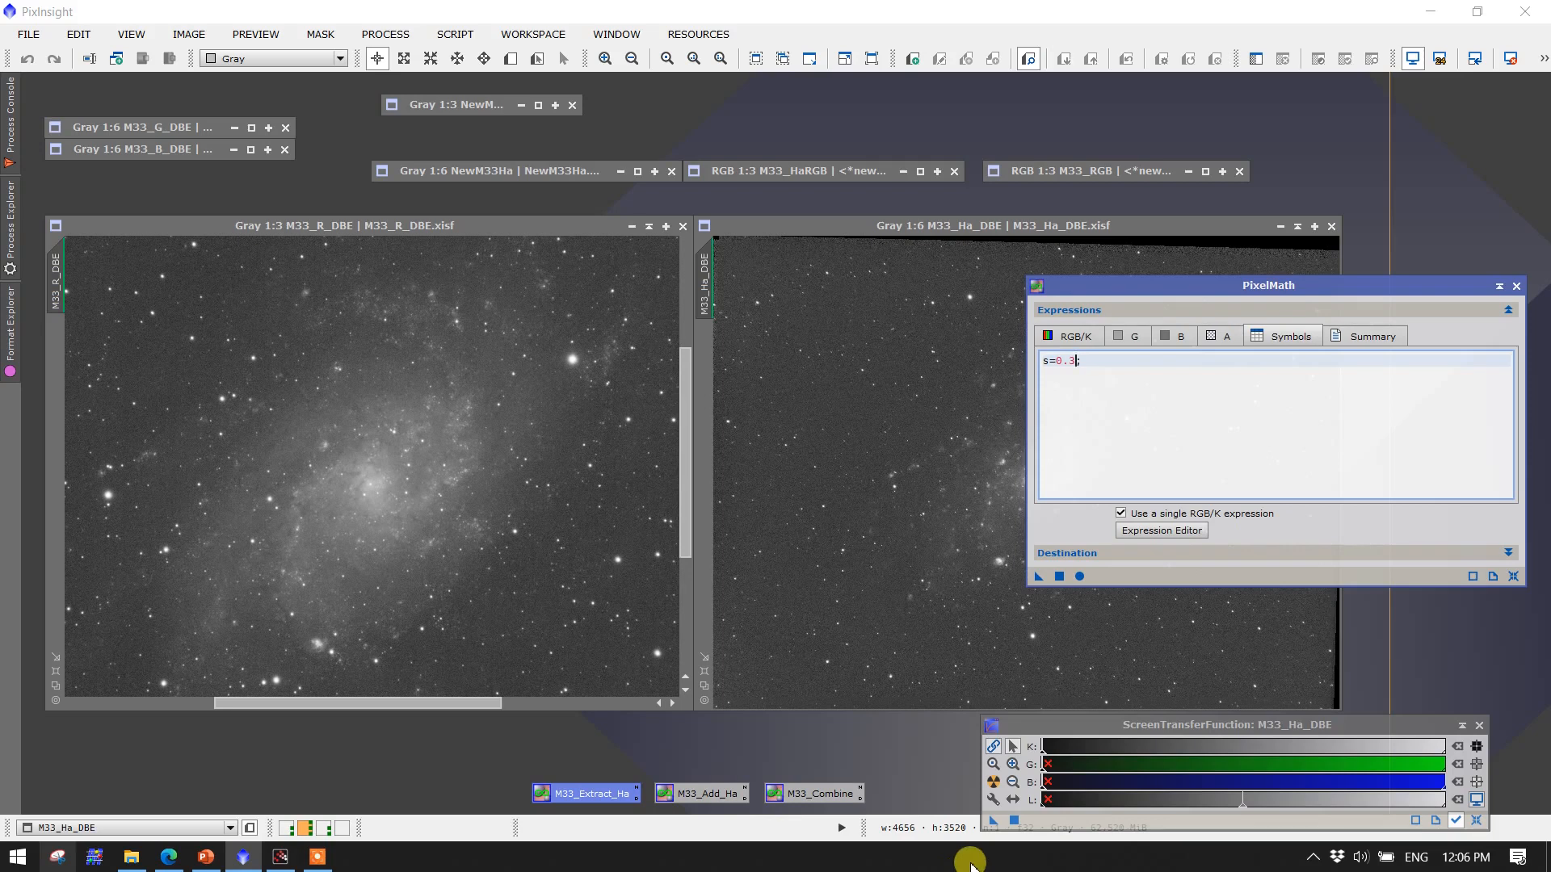
left_click(1061, 577)
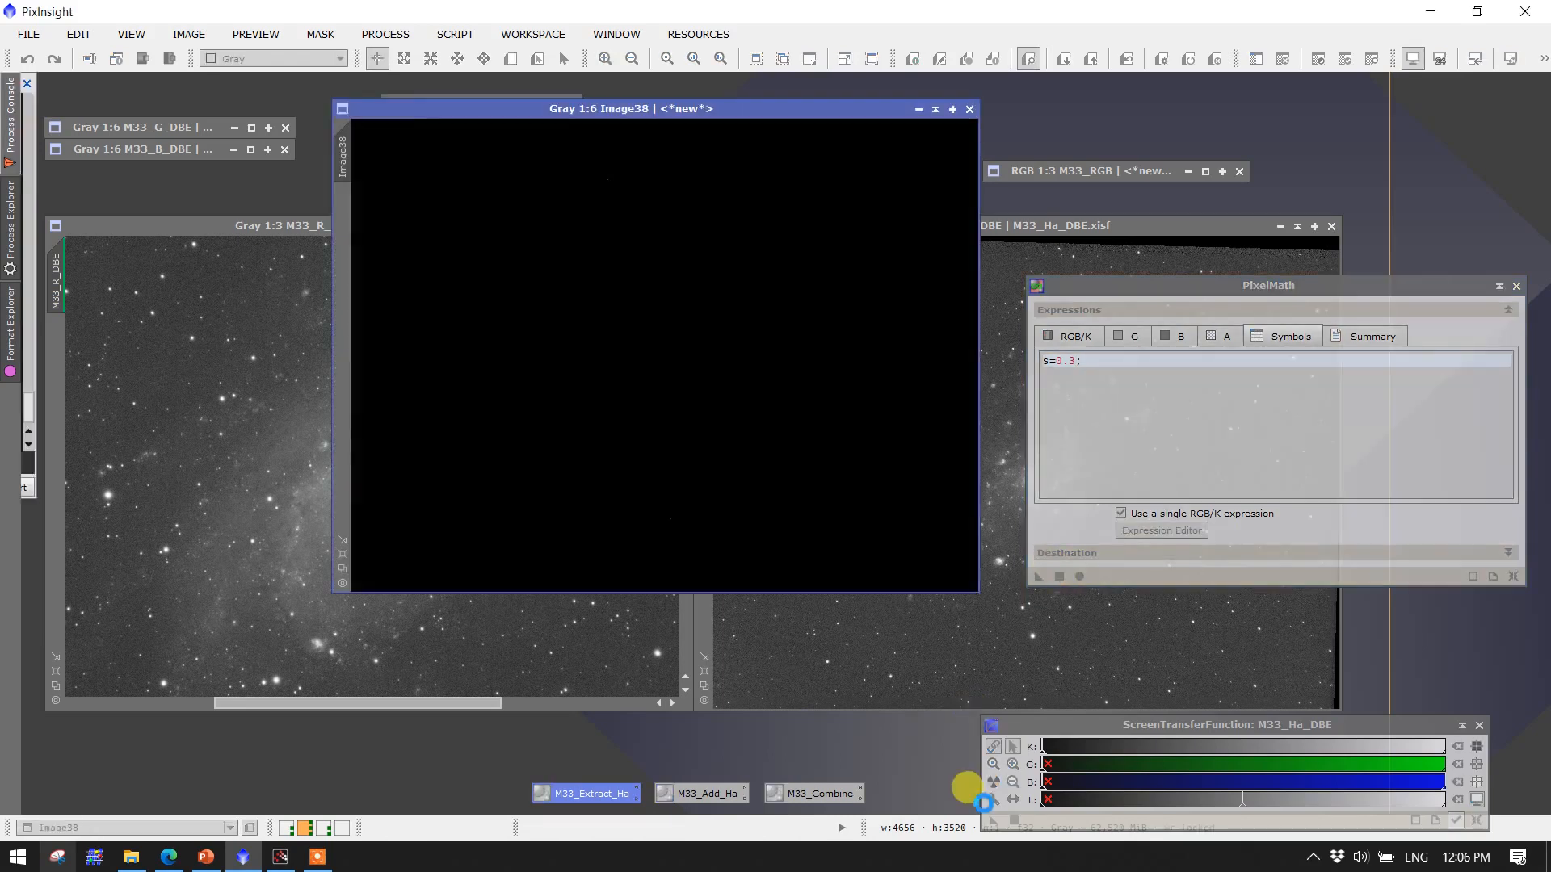
left_click(994, 781)
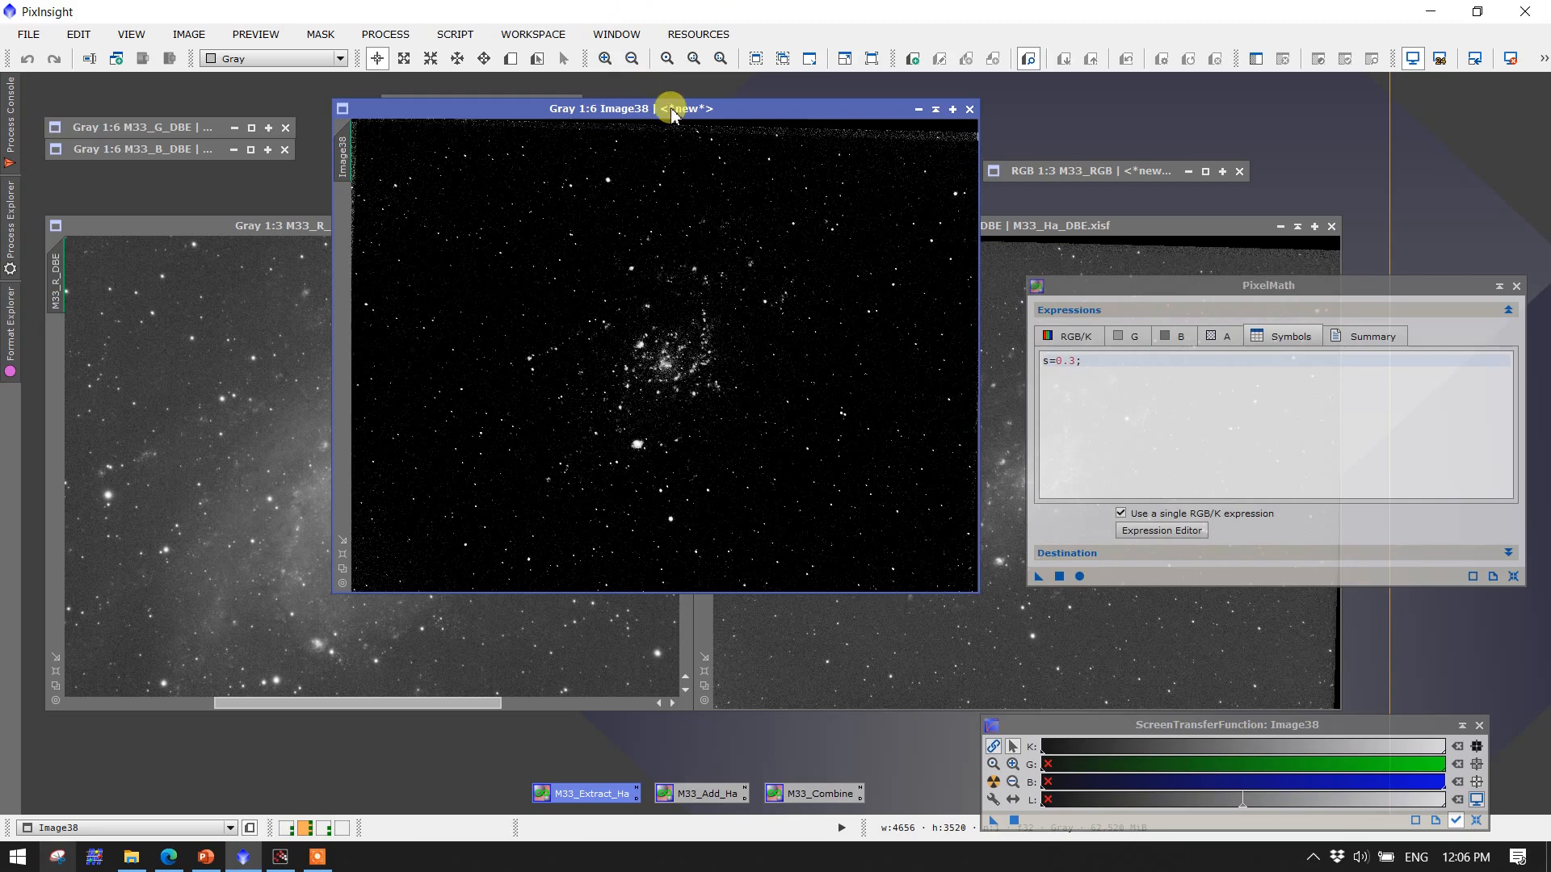
left_click_drag(666, 108, 376, 220)
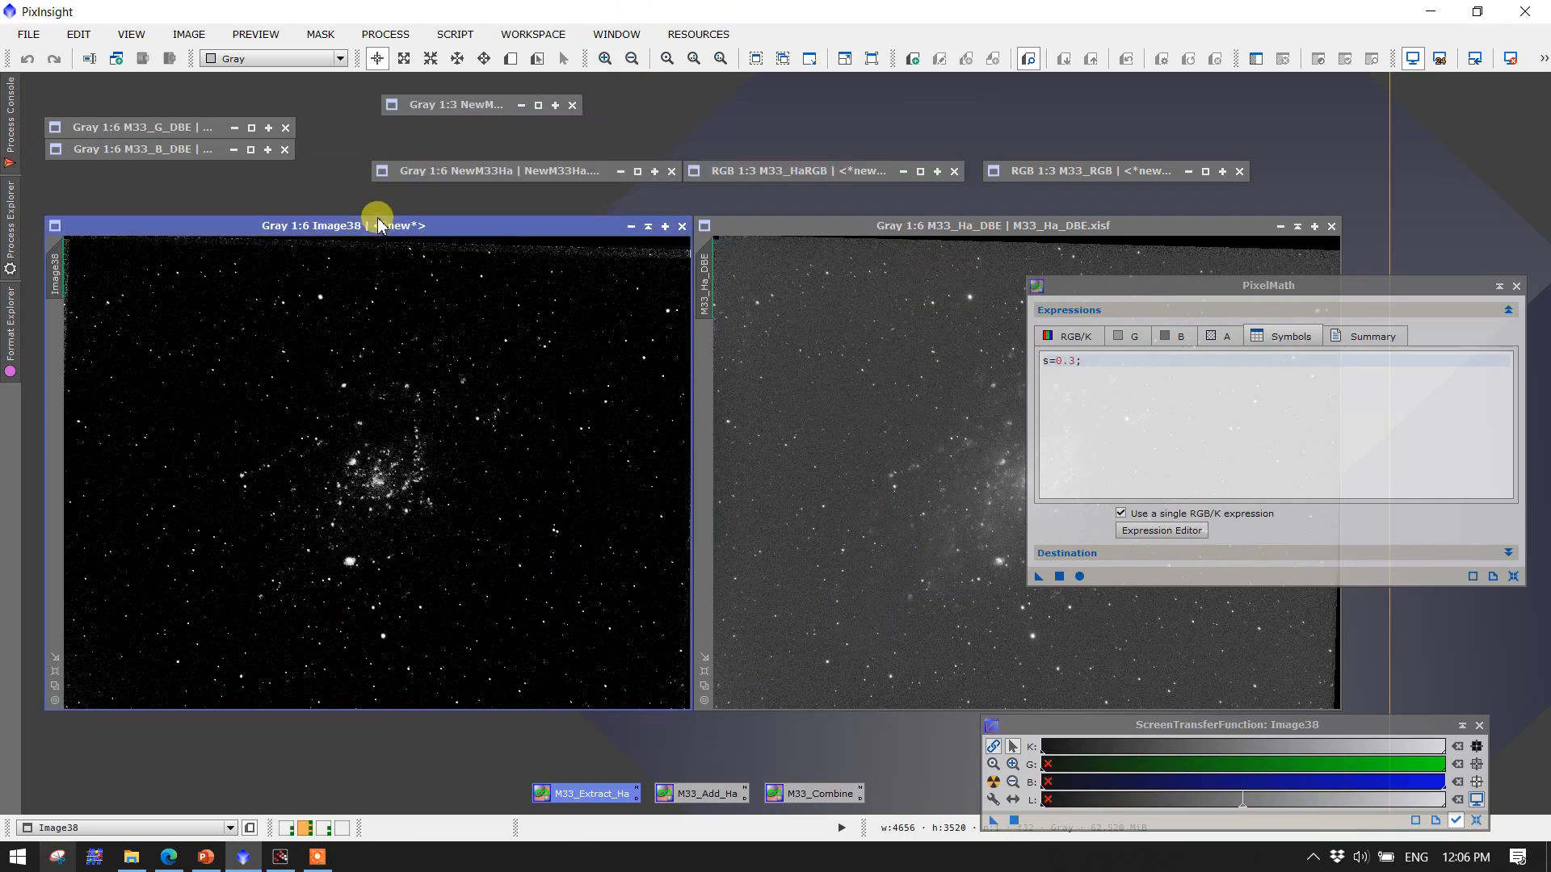
Zoom into the s = 0.3 result to examine it, then close that image
scroll(365, 571, "up", 2)
scroll(486, 340, "up", 2)
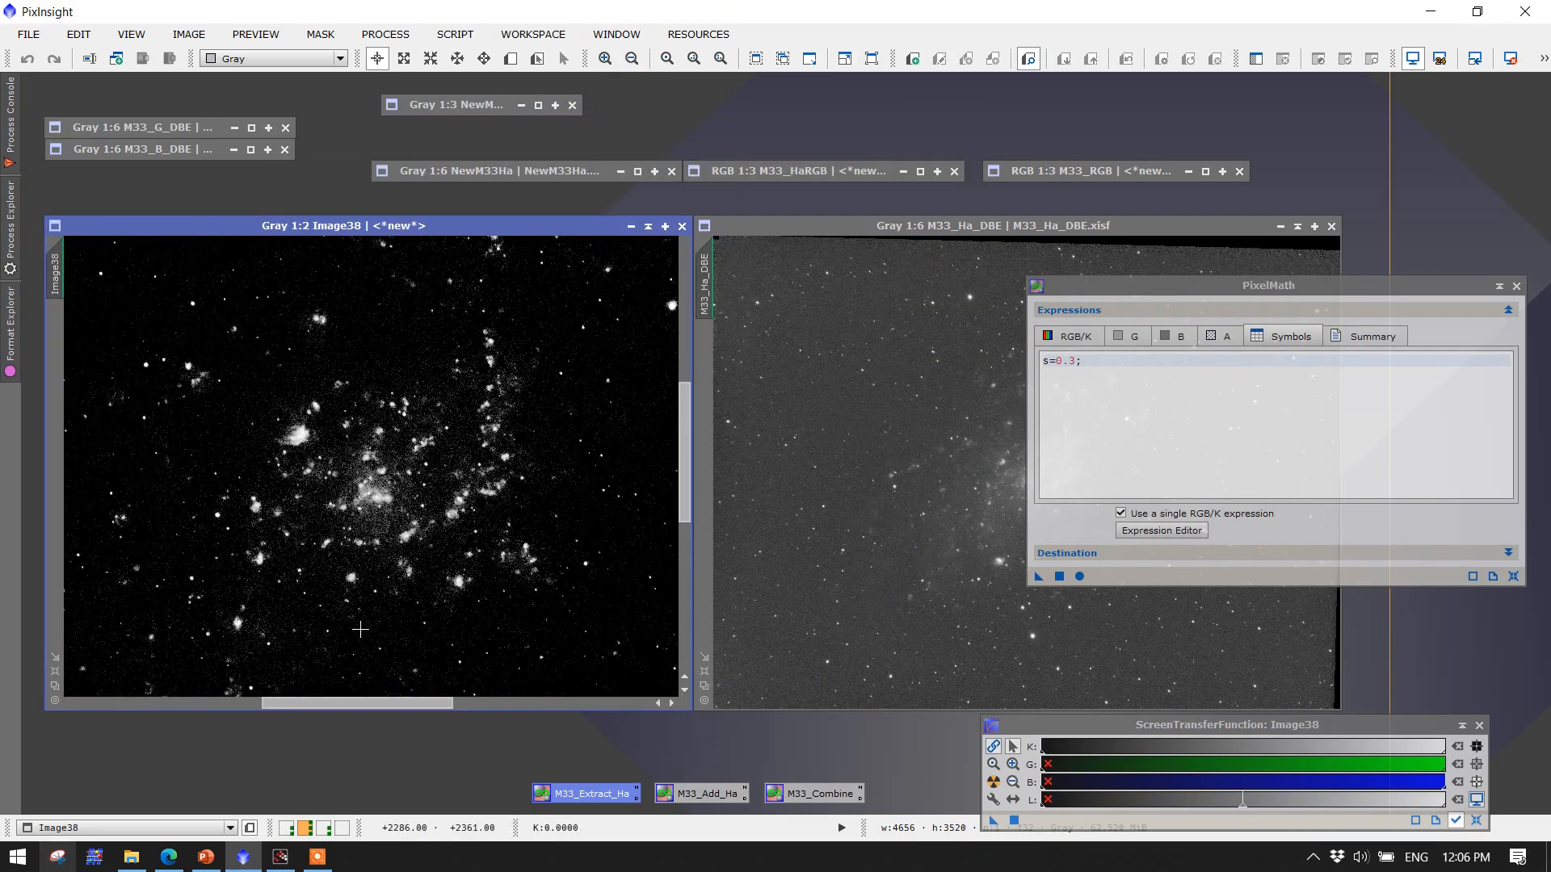
scroll(501, 339, "up", 1)
scroll(322, 454, "down", 2)
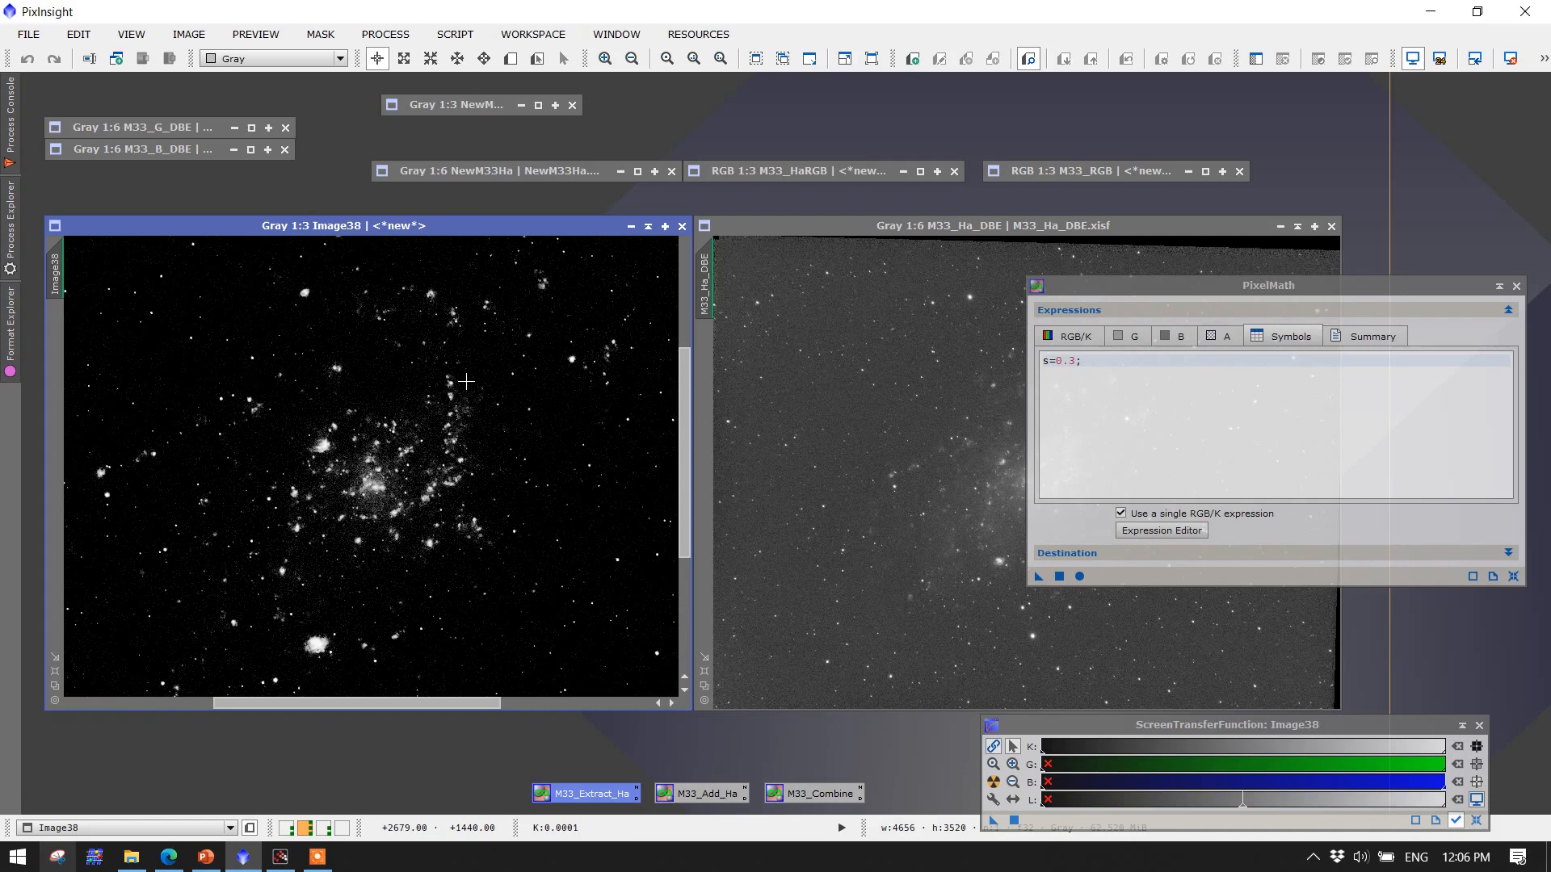
left_click(682, 226)
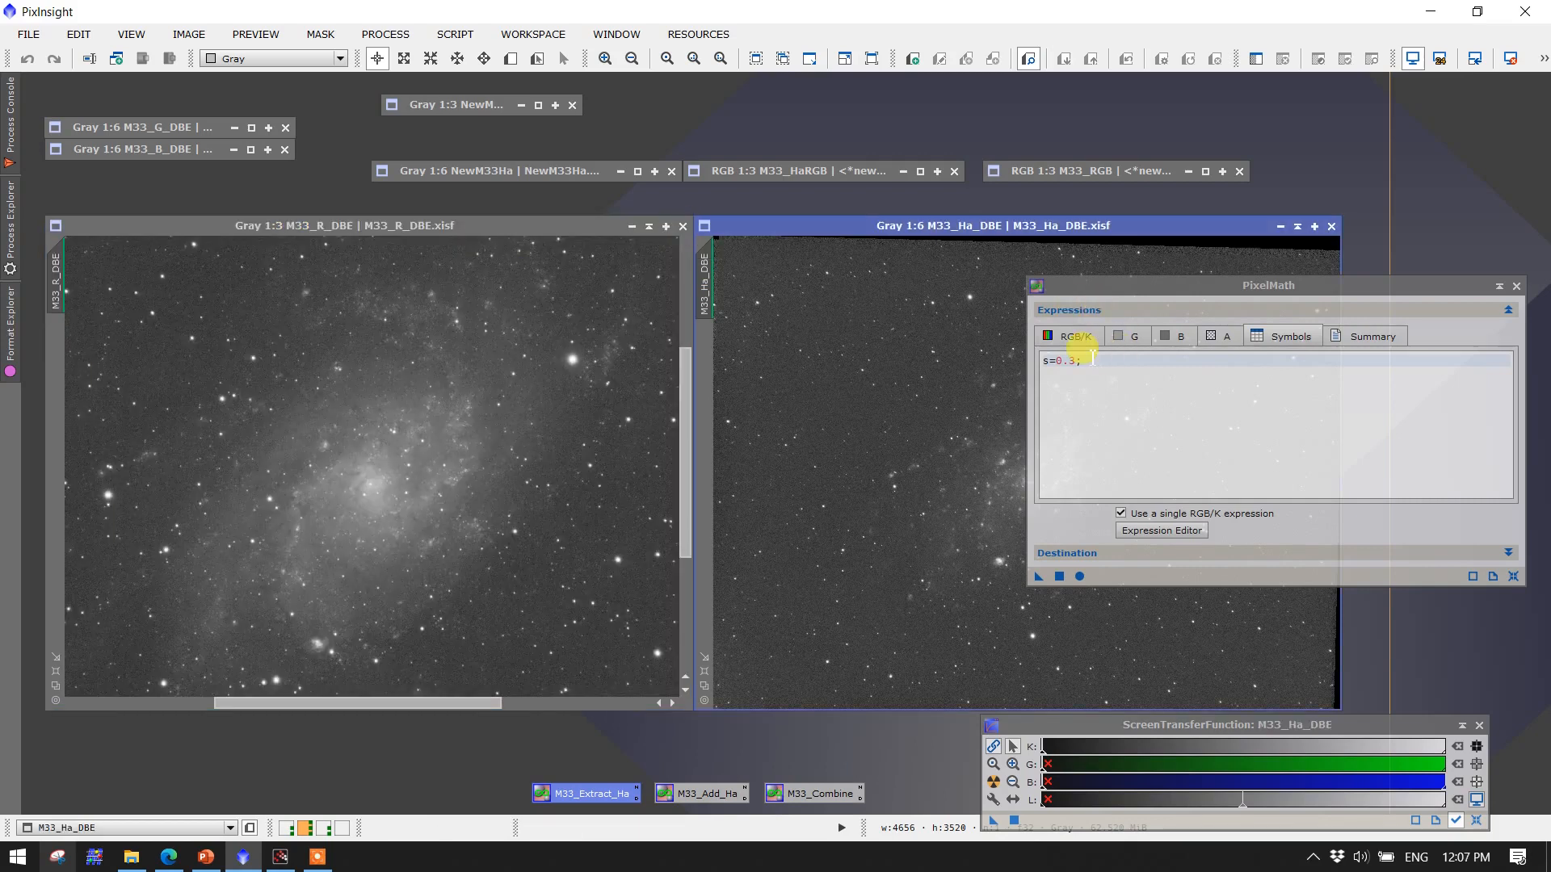
Set the symbol s to 0.27, apply PixelMath to a new image and auto-stretch the result
left_click(1068, 361)
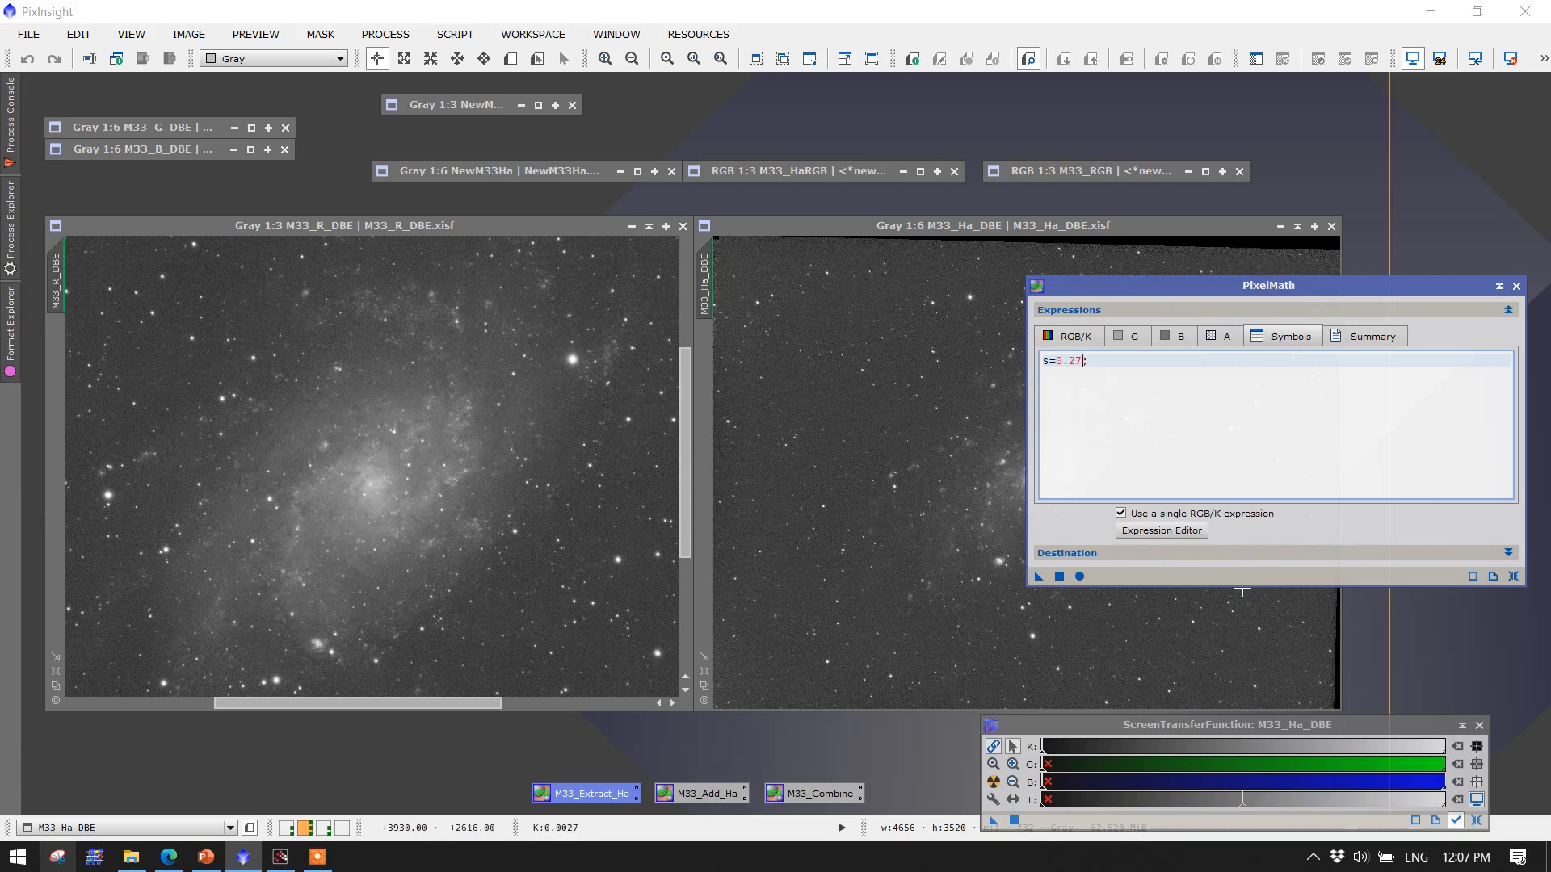
left_click_drag(1059, 577, 1066, 580)
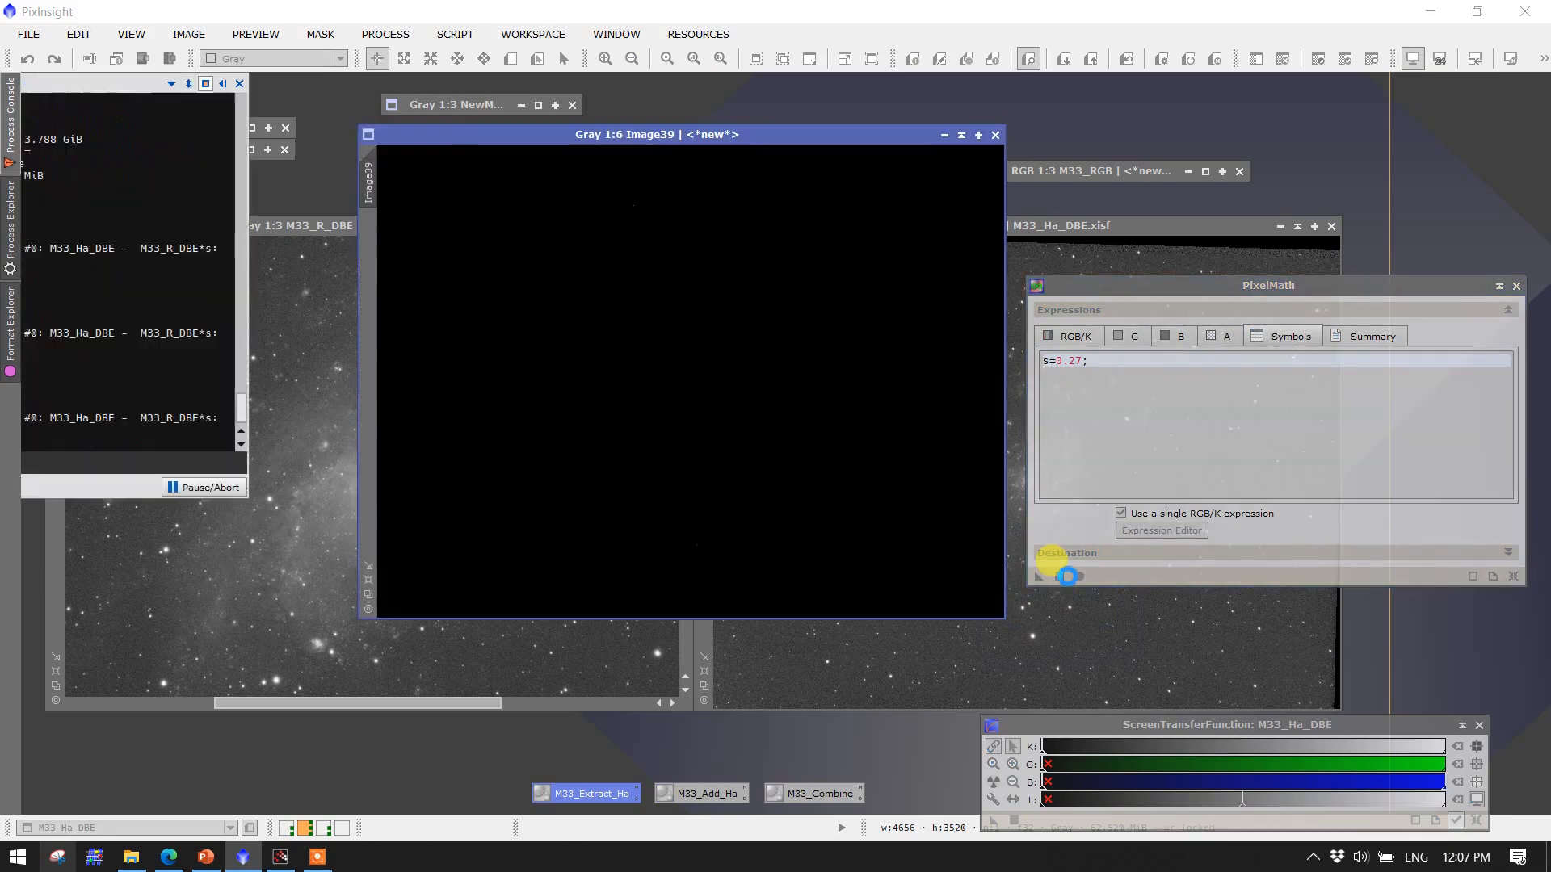
left_click(994, 782)
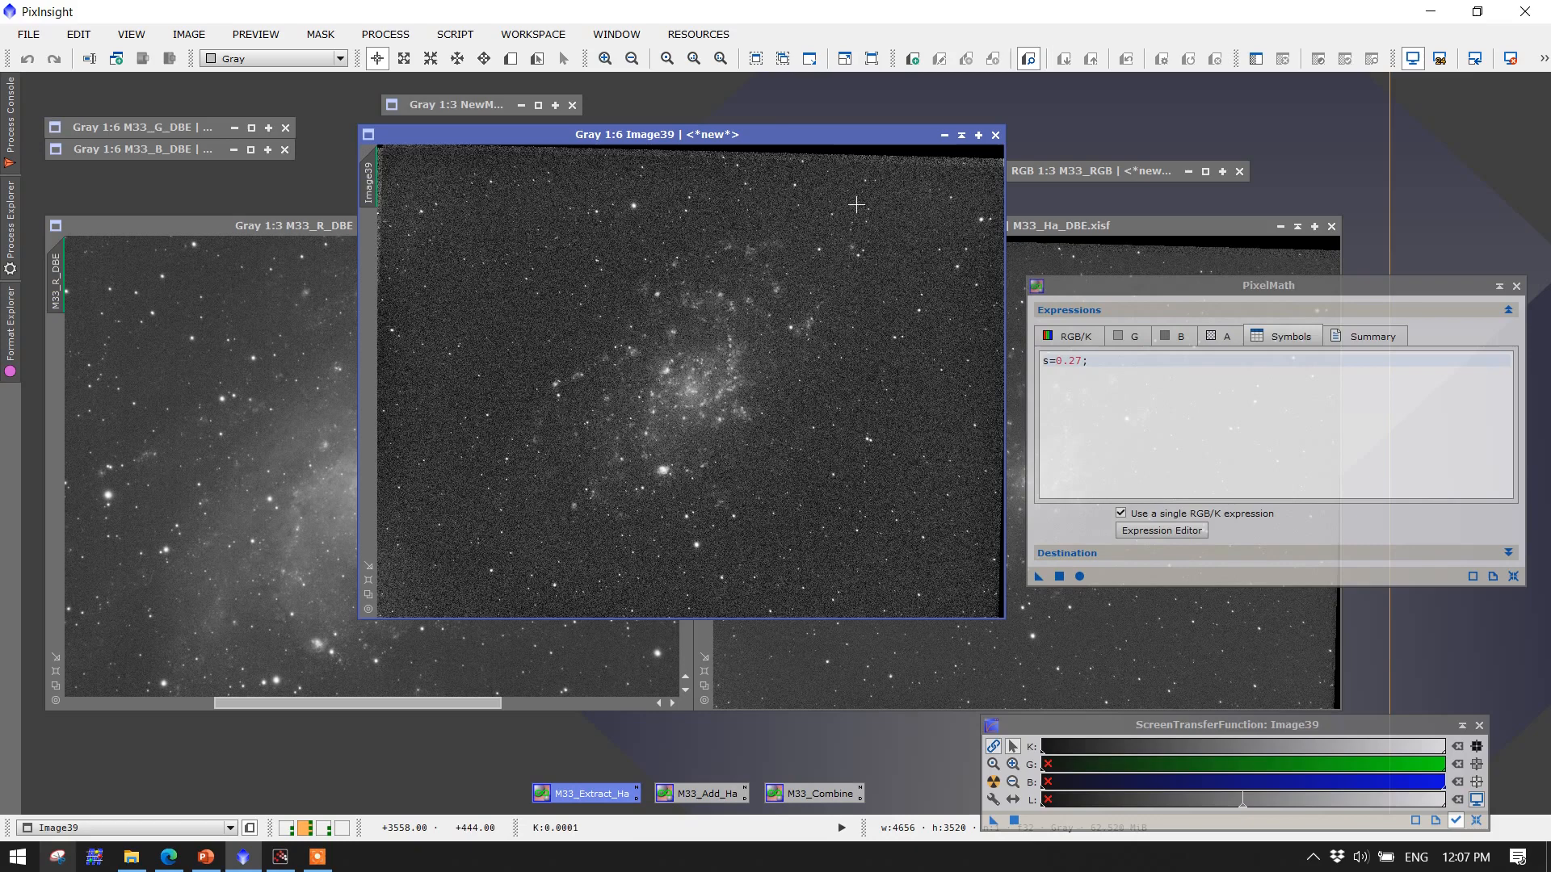
left_click_drag(768, 137, 454, 233)
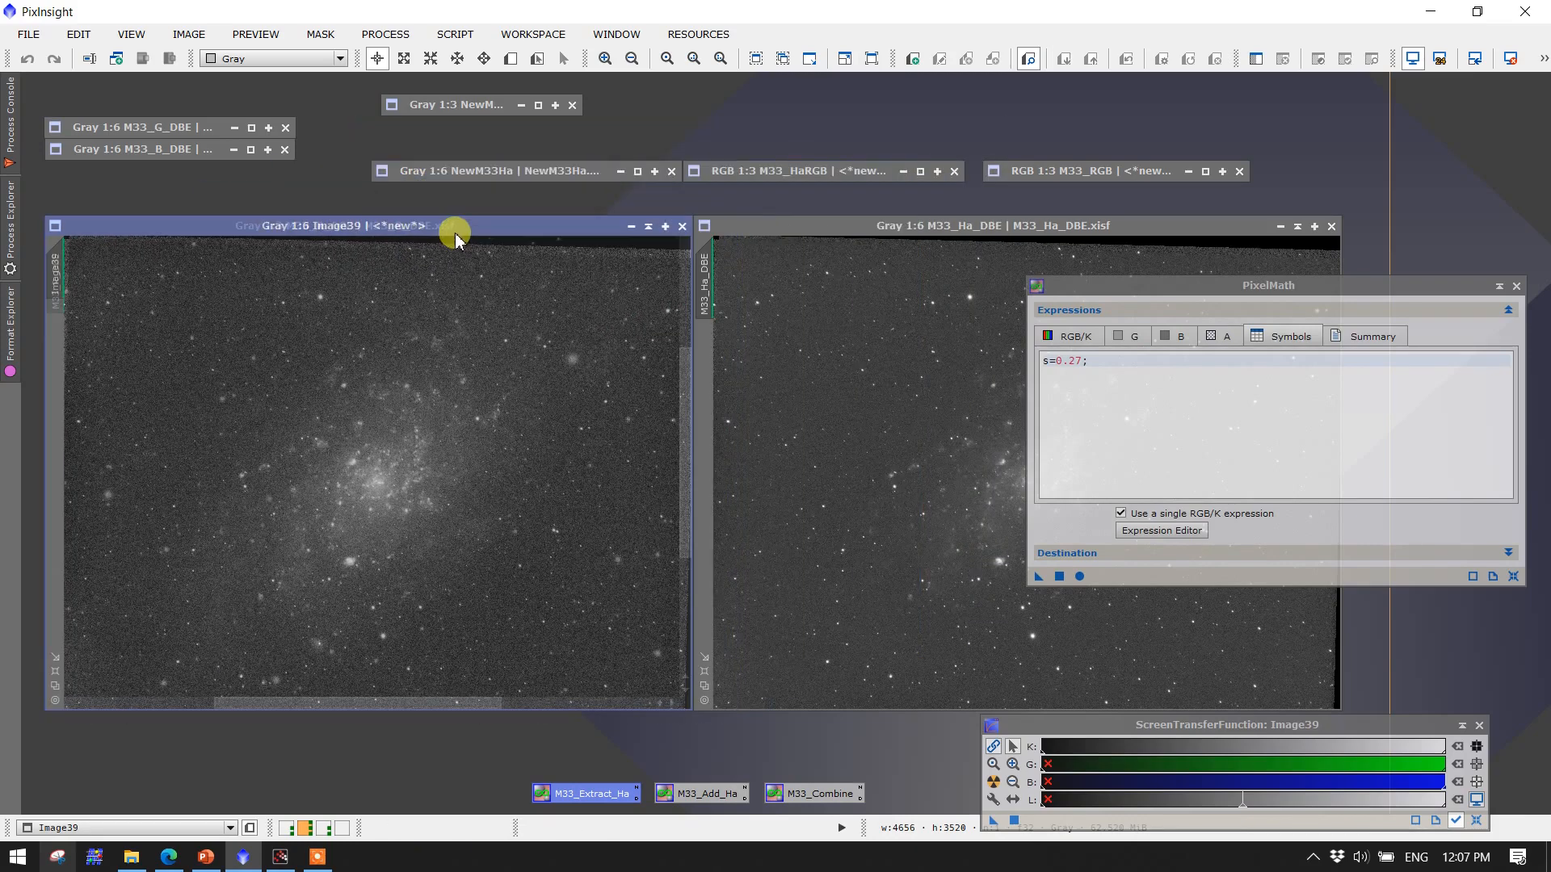
Zoom and pan across the s = 0.27 result to examine the Ha regions and background noise, then close it
scroll(304, 505, "up", 3)
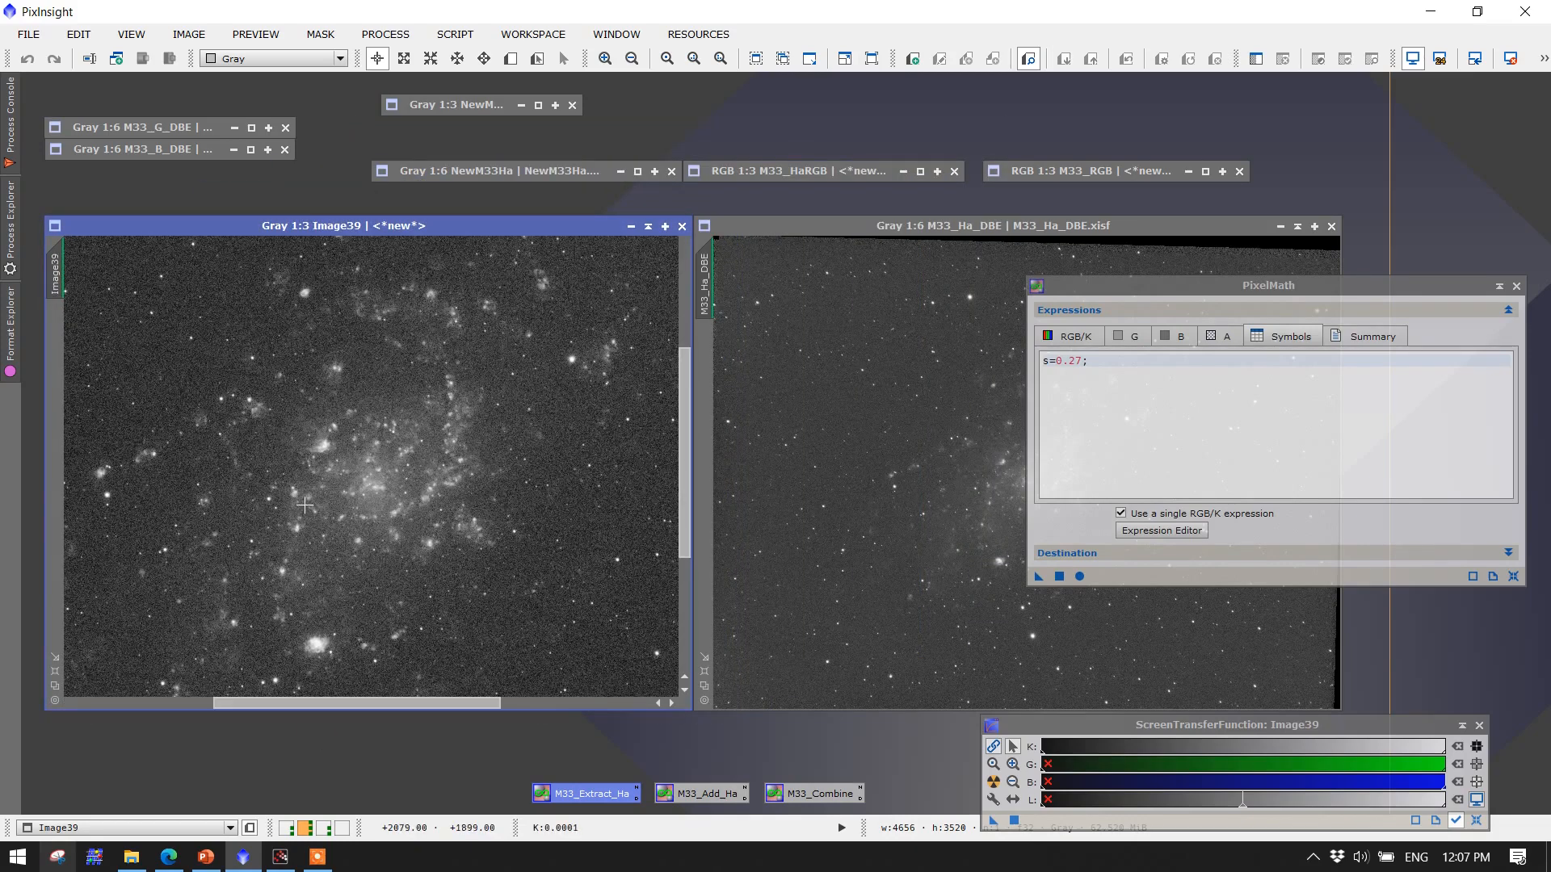
scroll(305, 505, "up", 2)
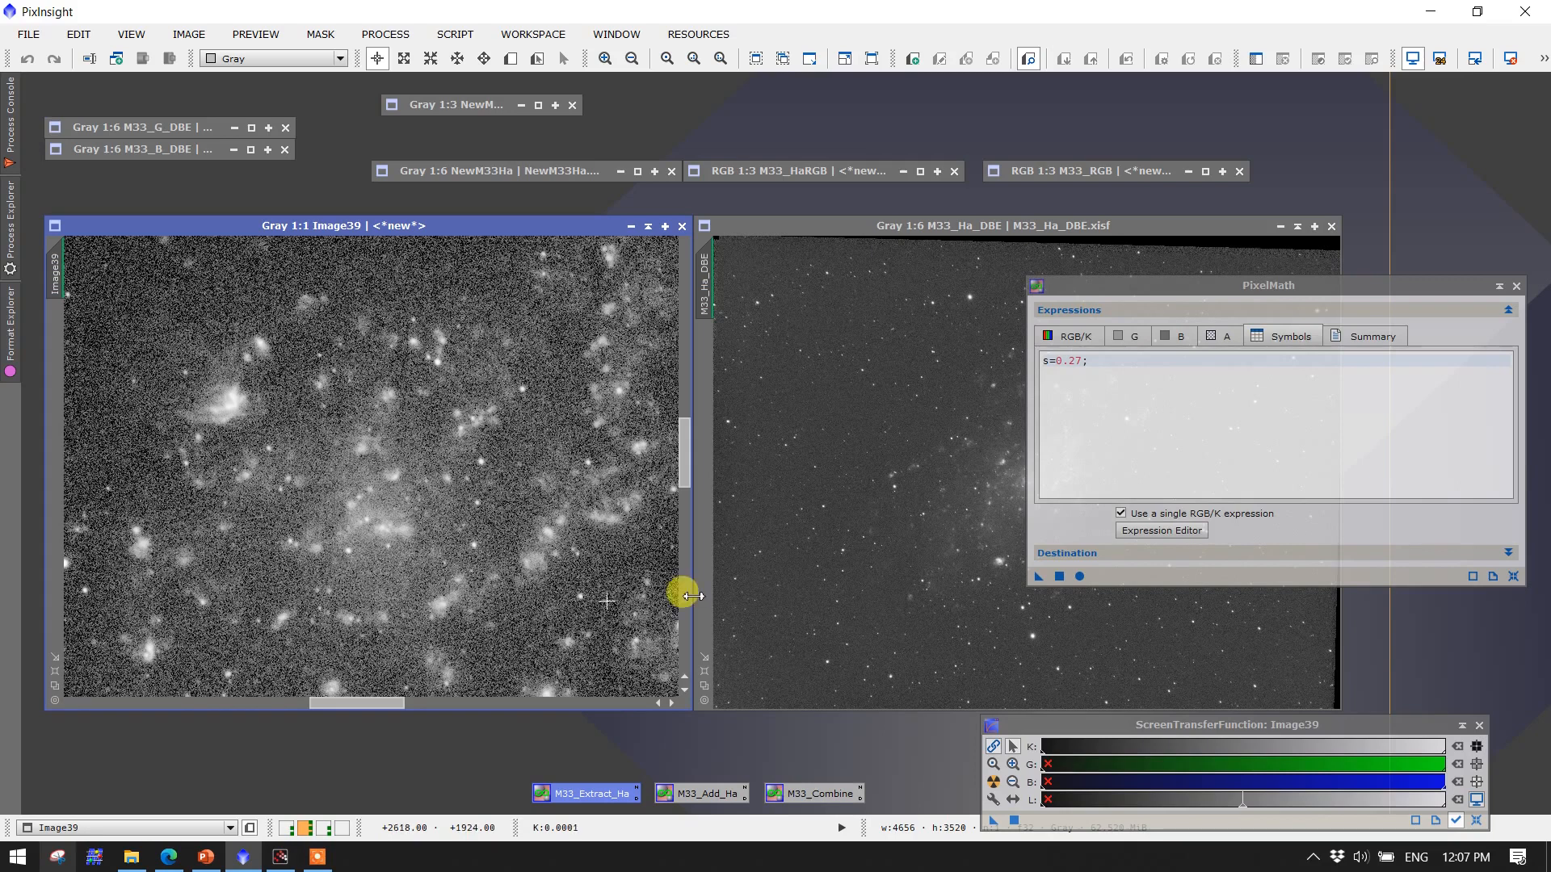
left_click_drag(685, 471, 678, 396)
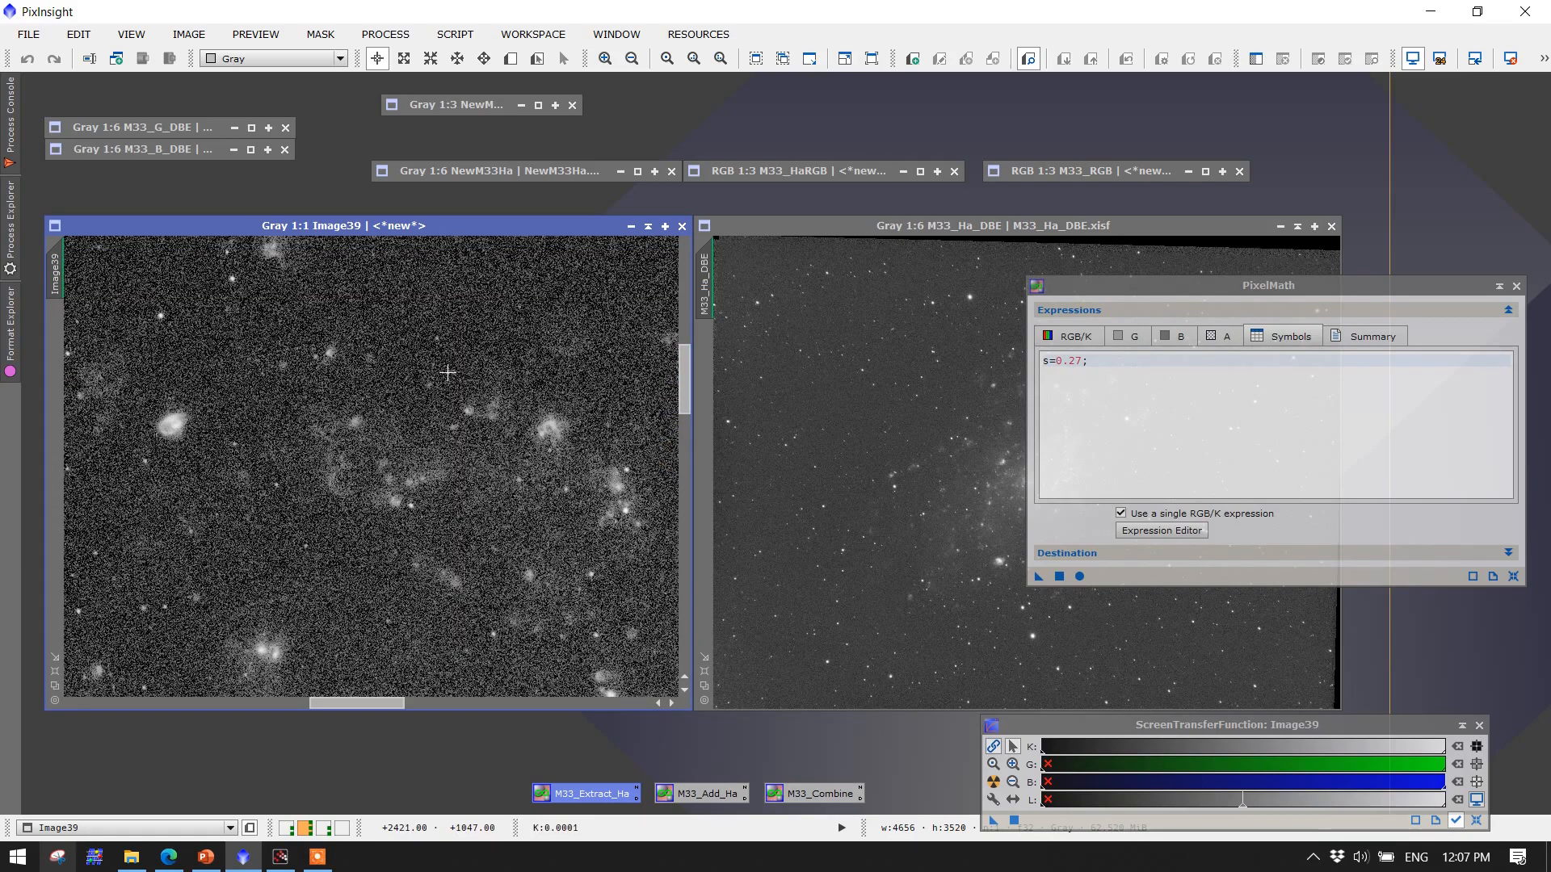
scroll(447, 373, "up", 1)
scroll(448, 372, "down", 4)
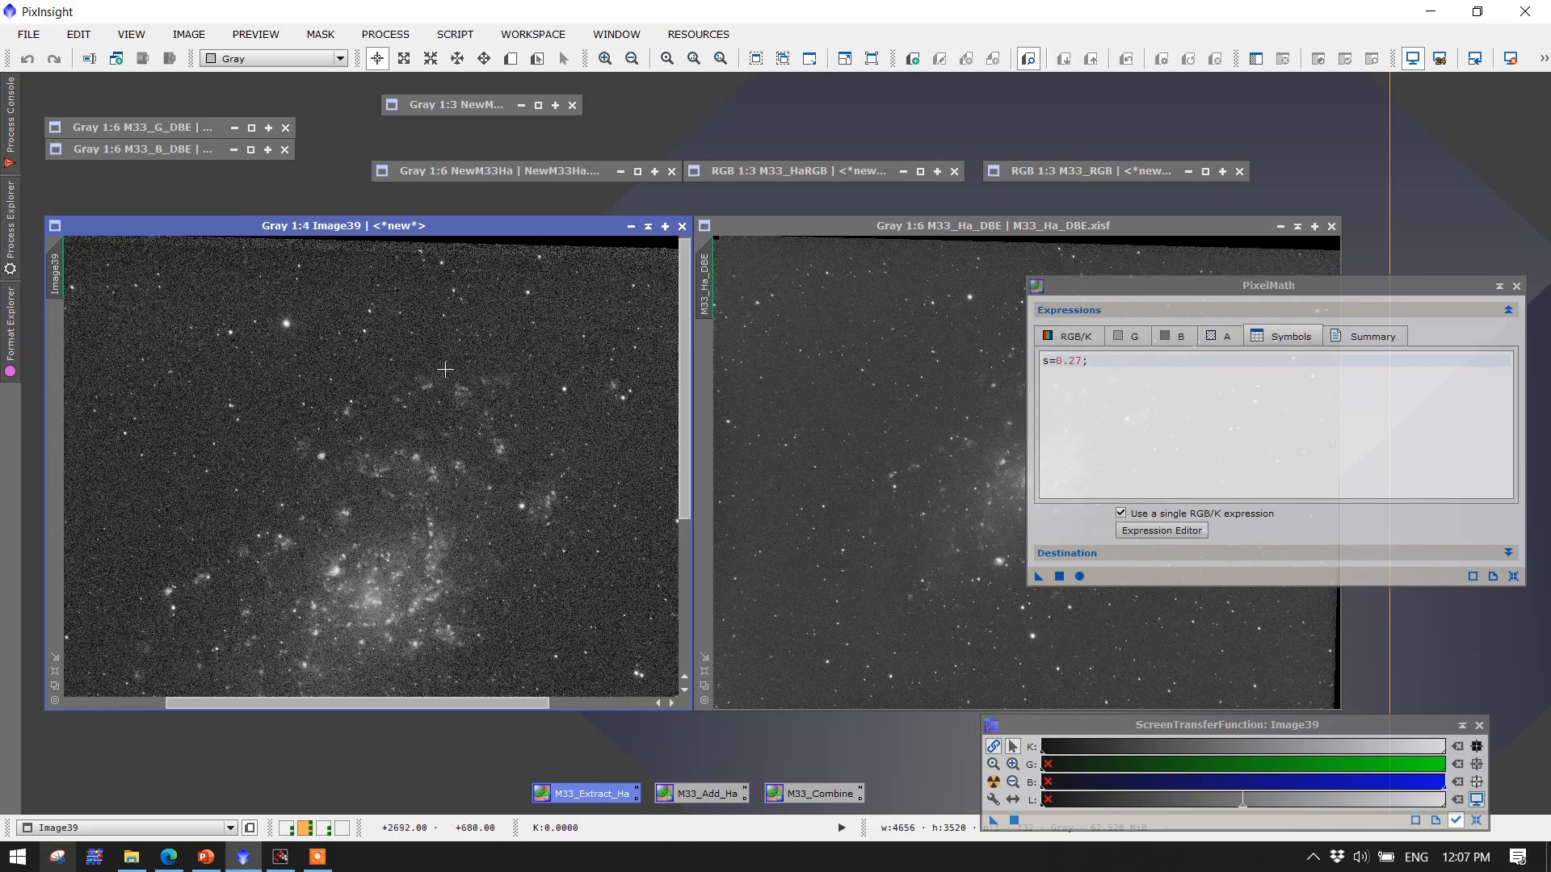
left_click_drag(679, 409, 692, 519)
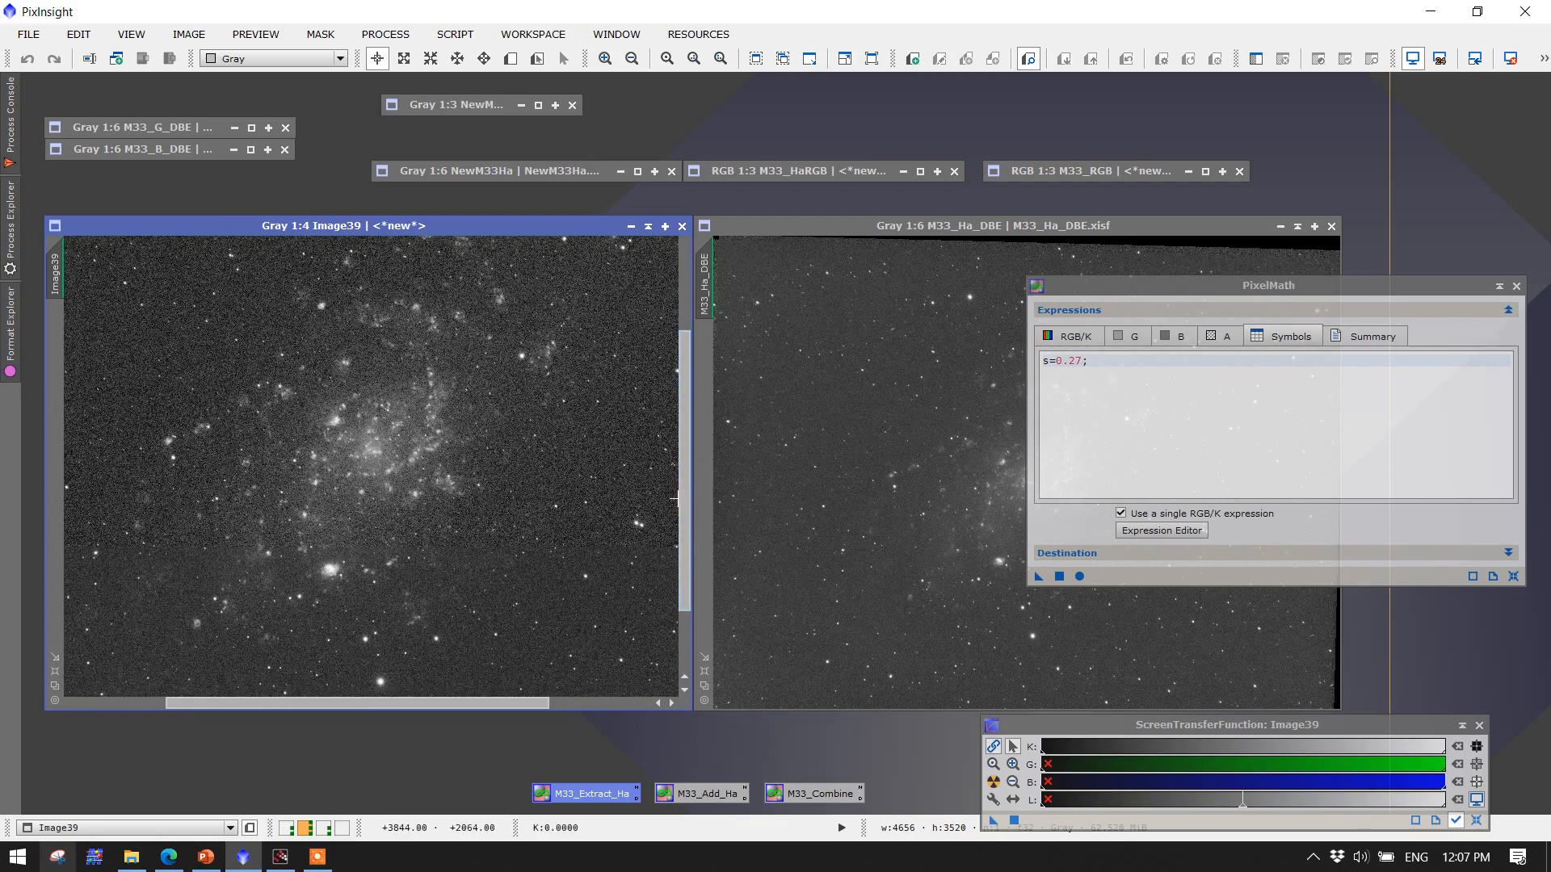
scroll(345, 589, "up", 2)
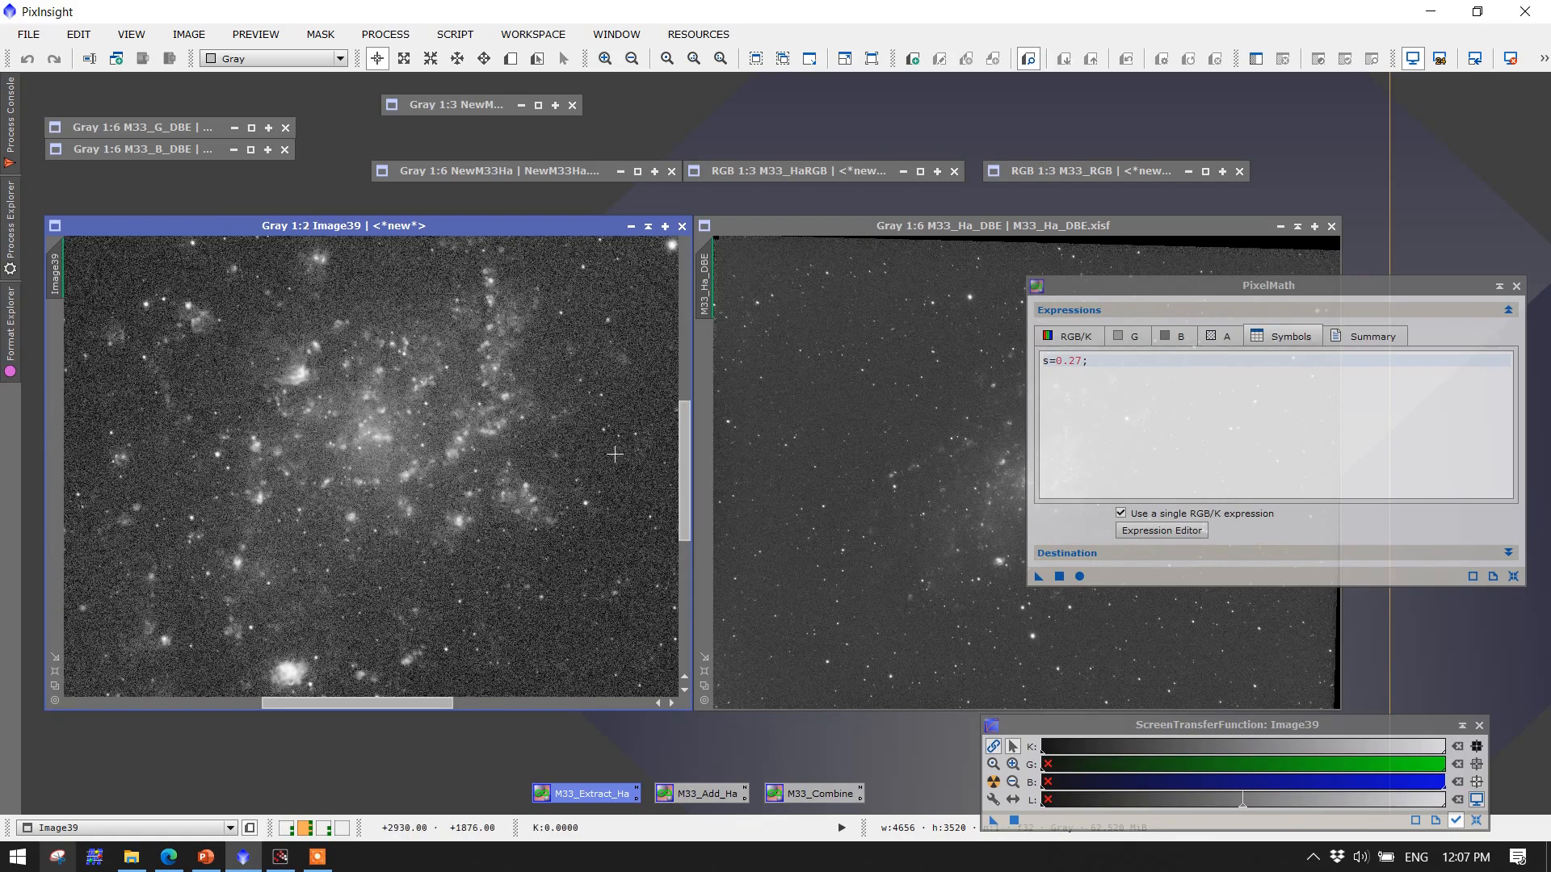
left_click_drag(689, 423, 691, 497)
scroll(519, 382, "up", 2)
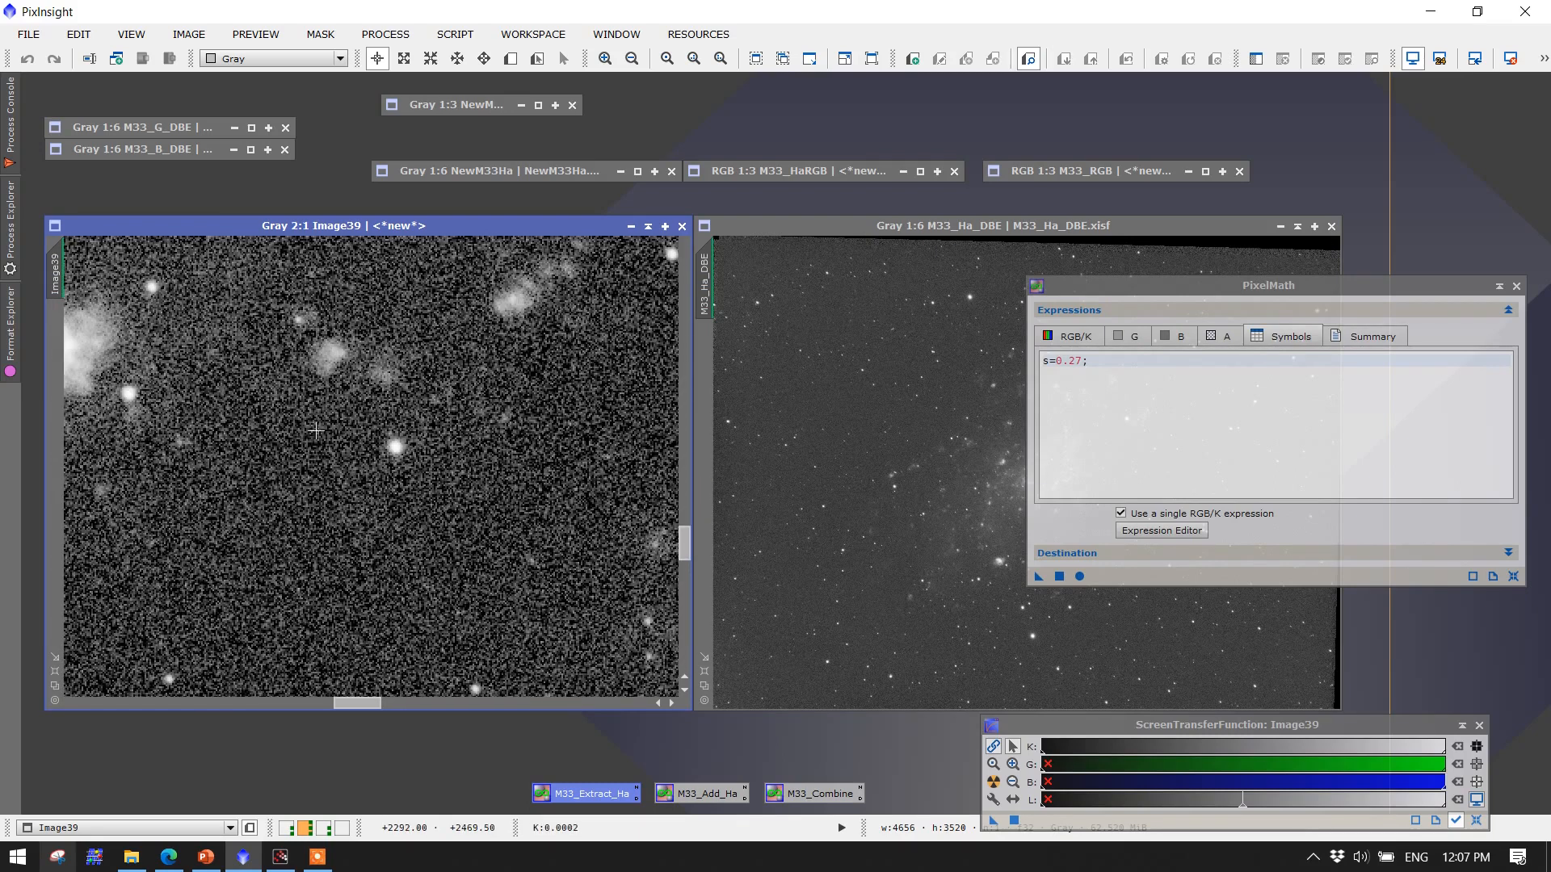
scroll(502, 387, "down", 2)
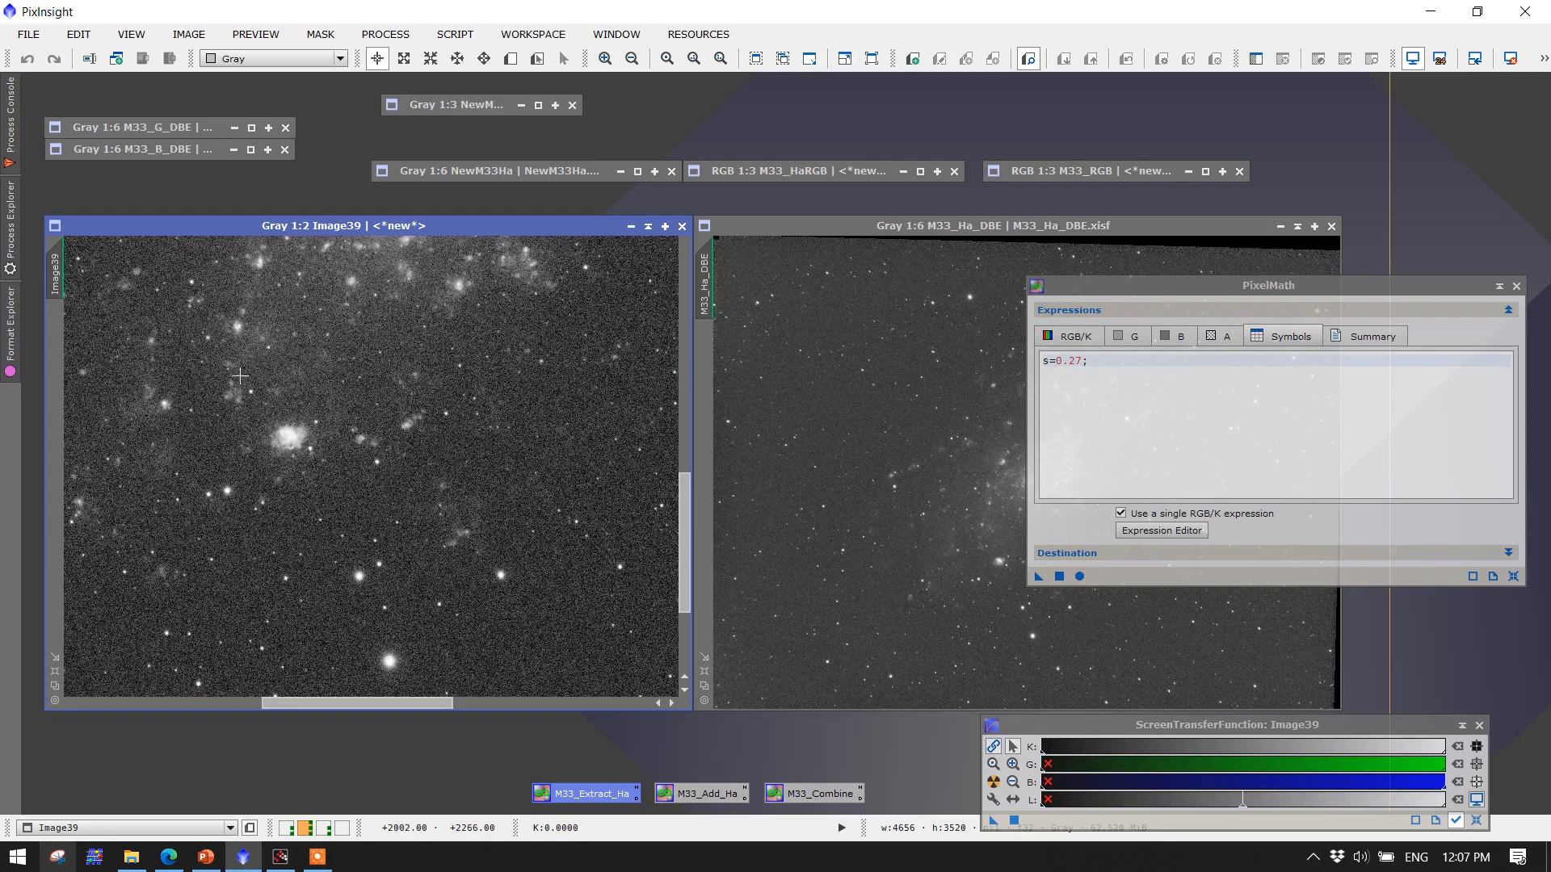
scroll(340, 420, "down", 3)
scroll(339, 421, "down", 1)
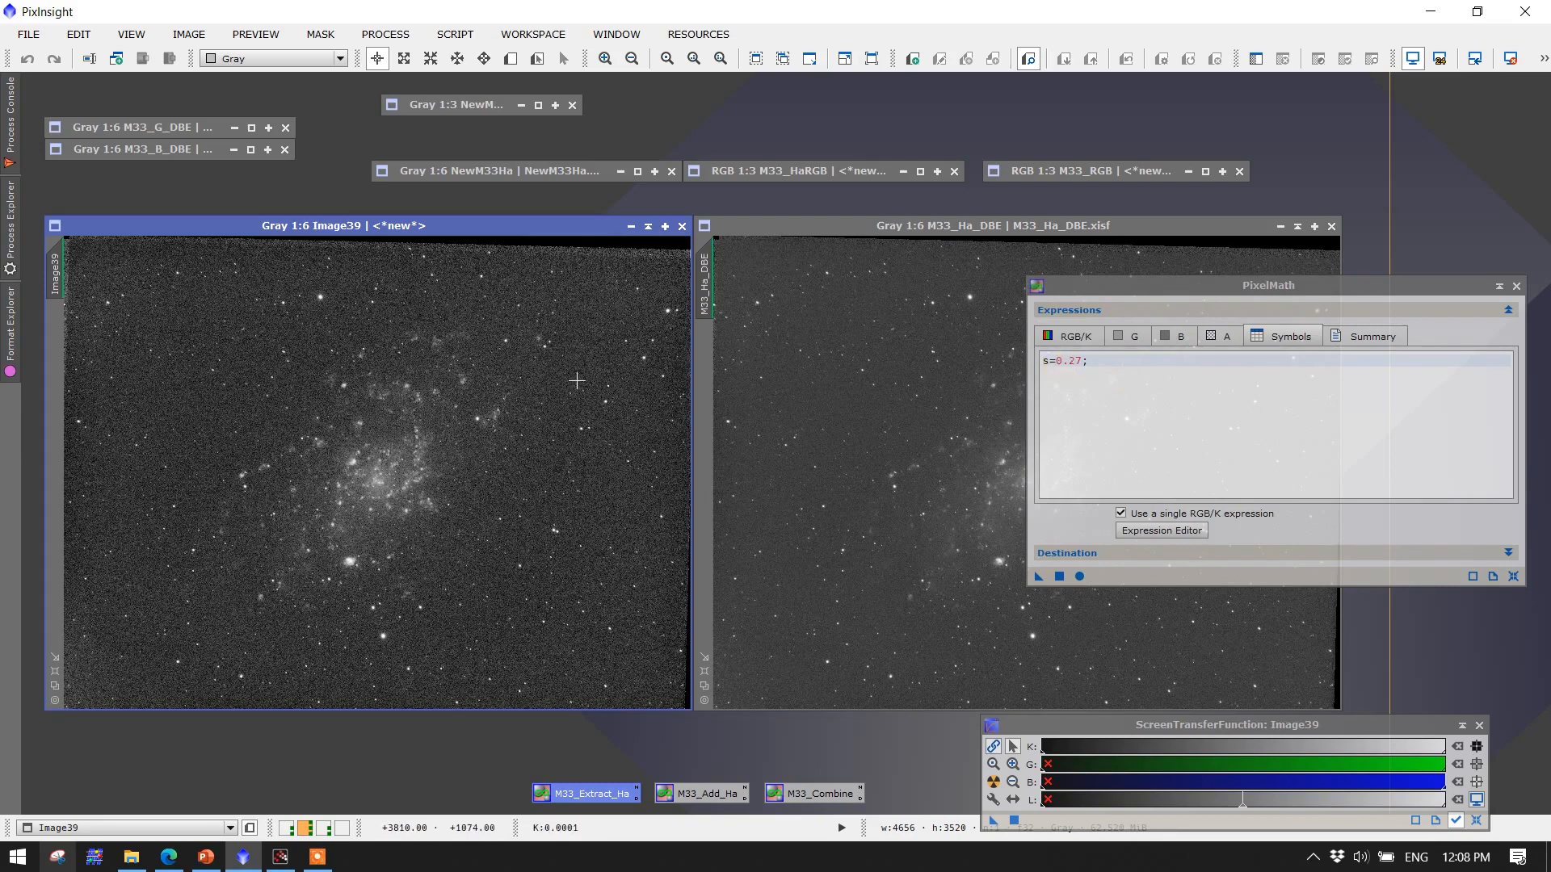
left_click(666, 226)
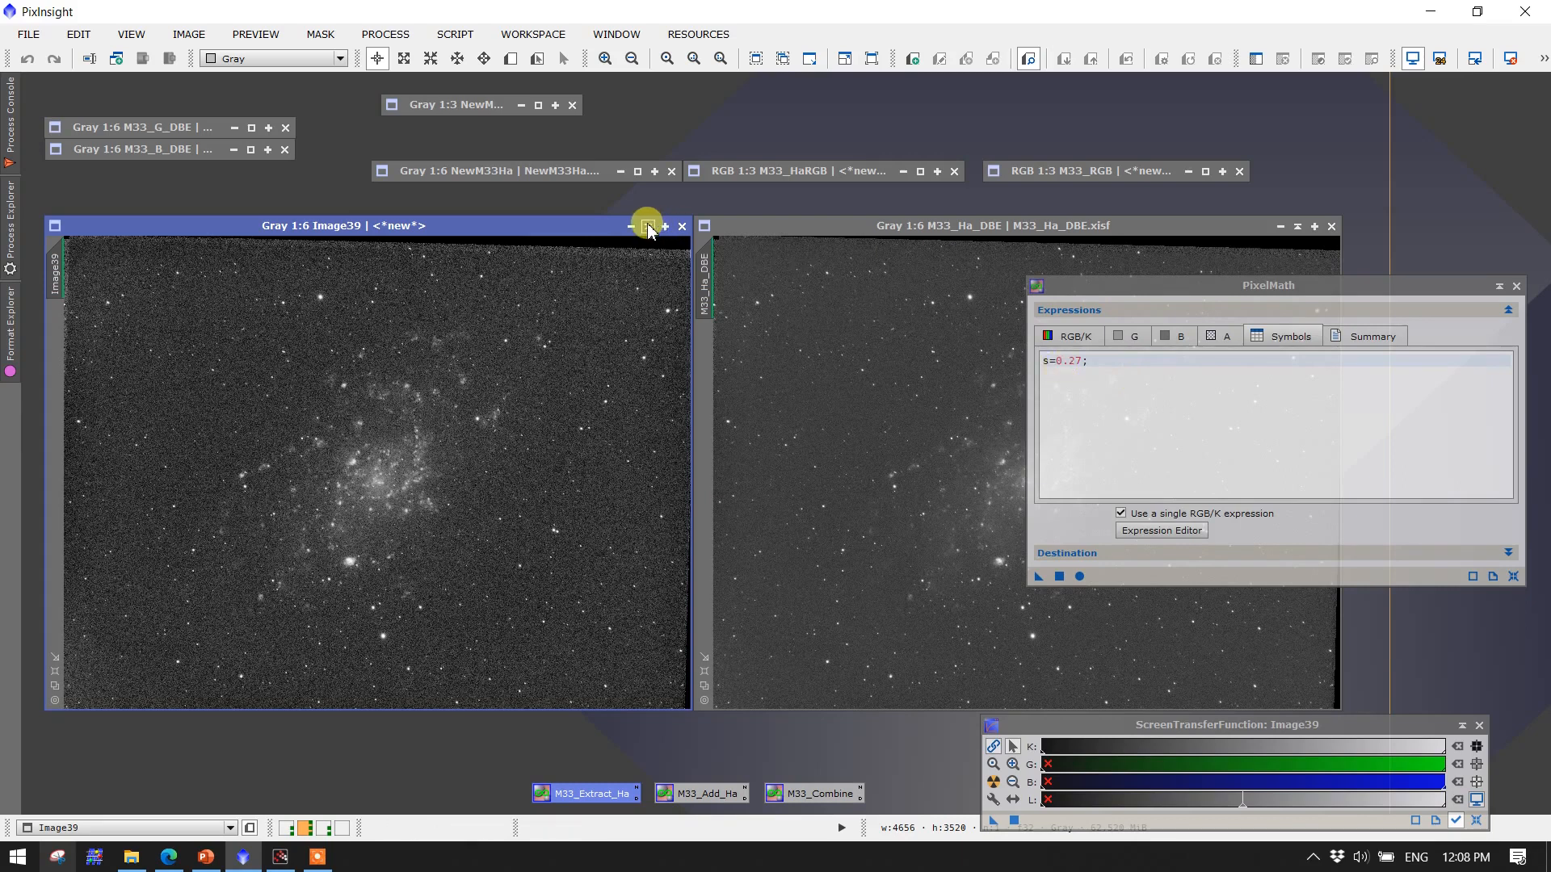
left_click(681, 227)
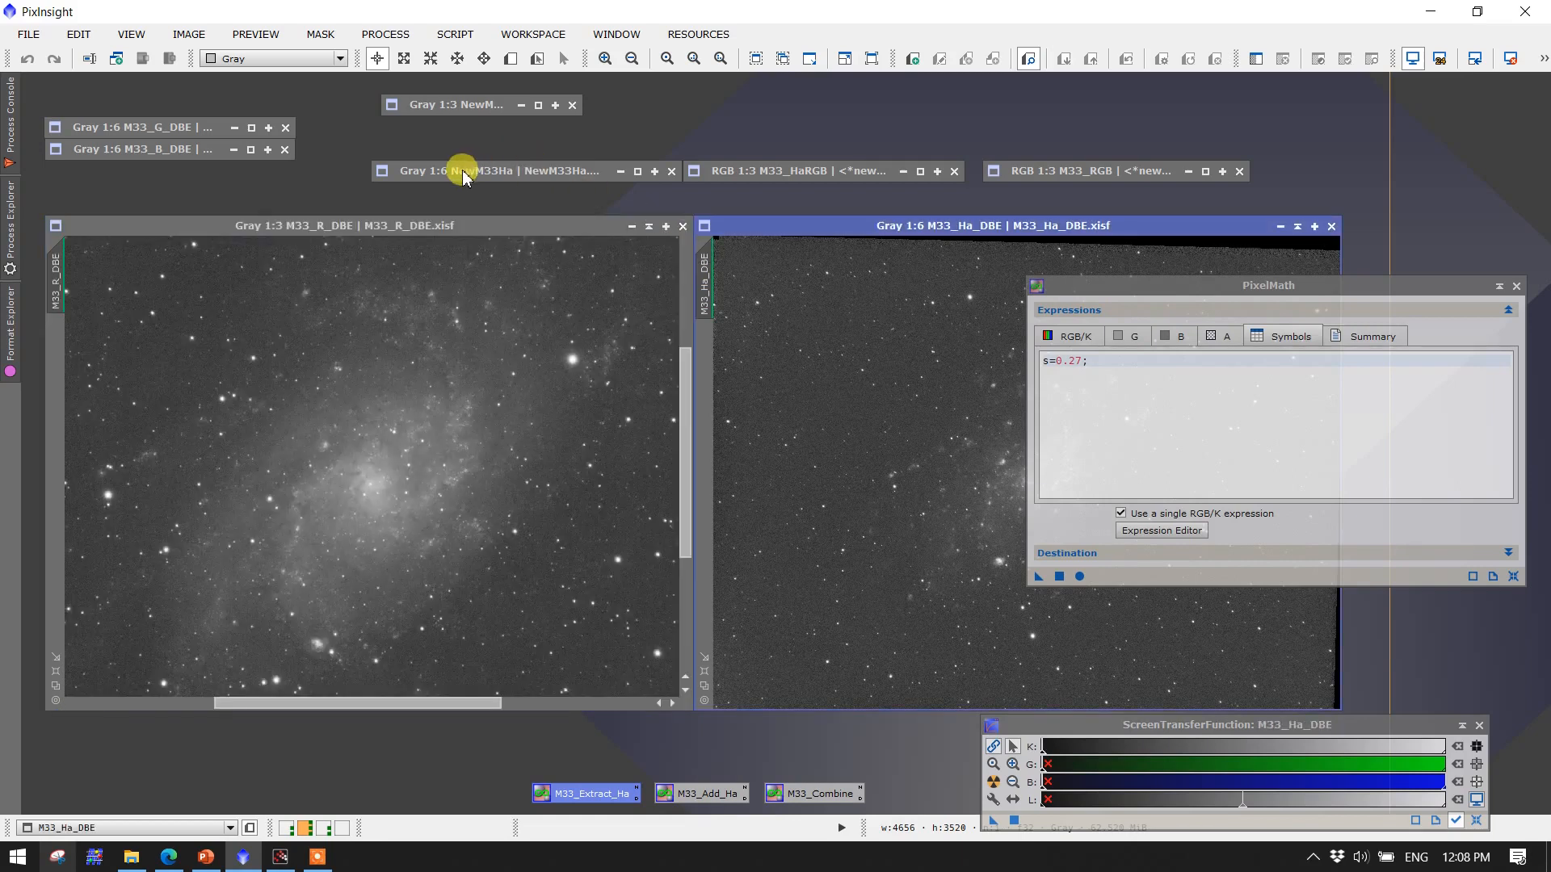
Restore the NewM33Ha image beside M33_Ha_DBE and close the PixelMath window
double_click(464, 172)
left_click(489, 330)
left_click_drag(490, 331, 247, 232)
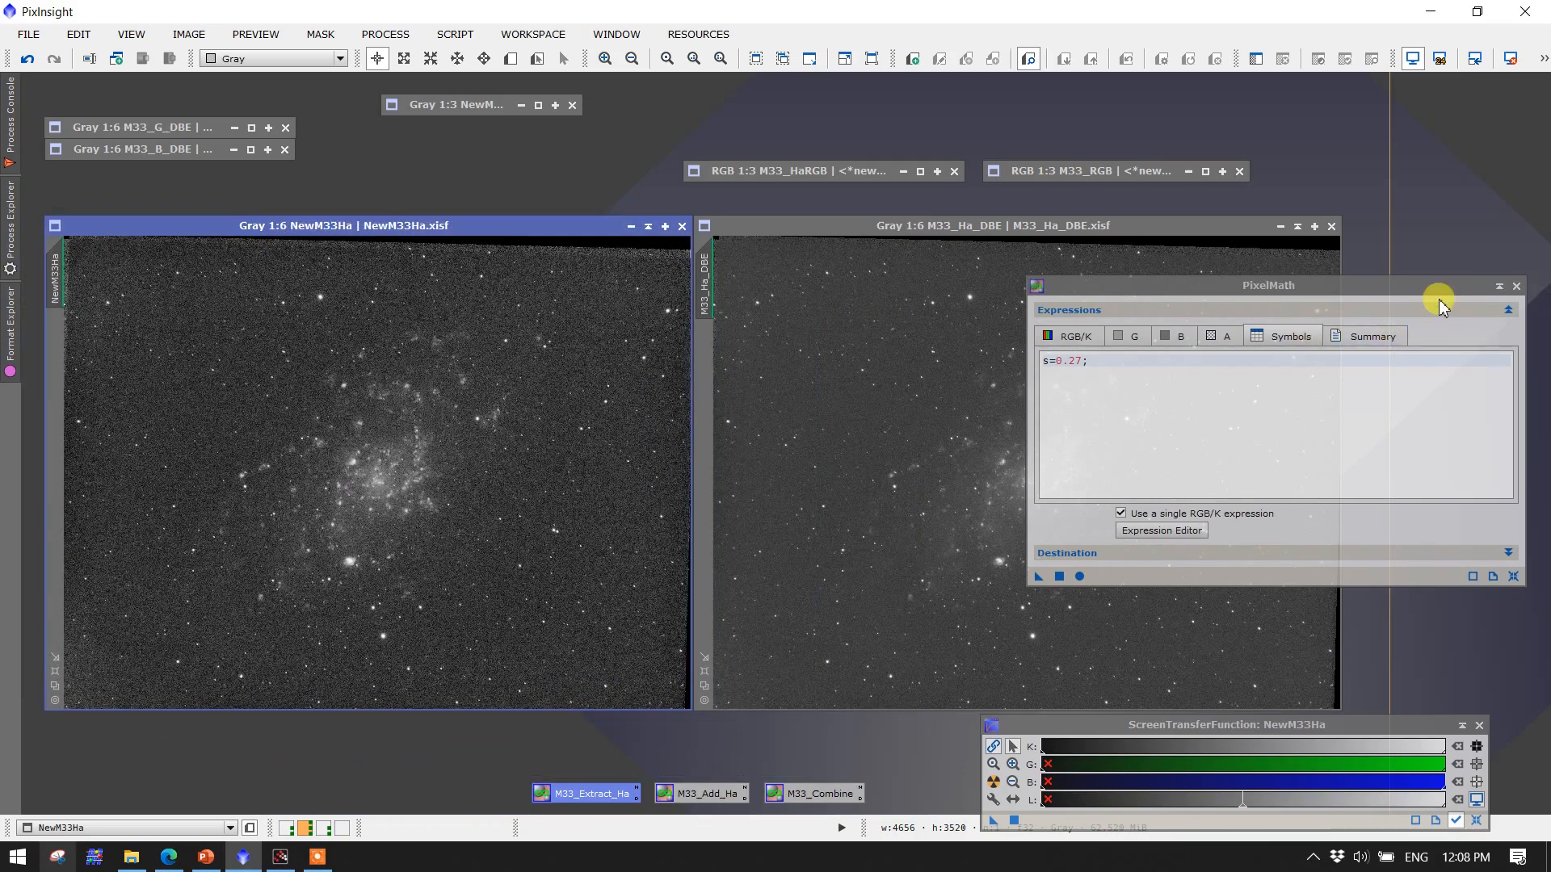
left_click(1516, 286)
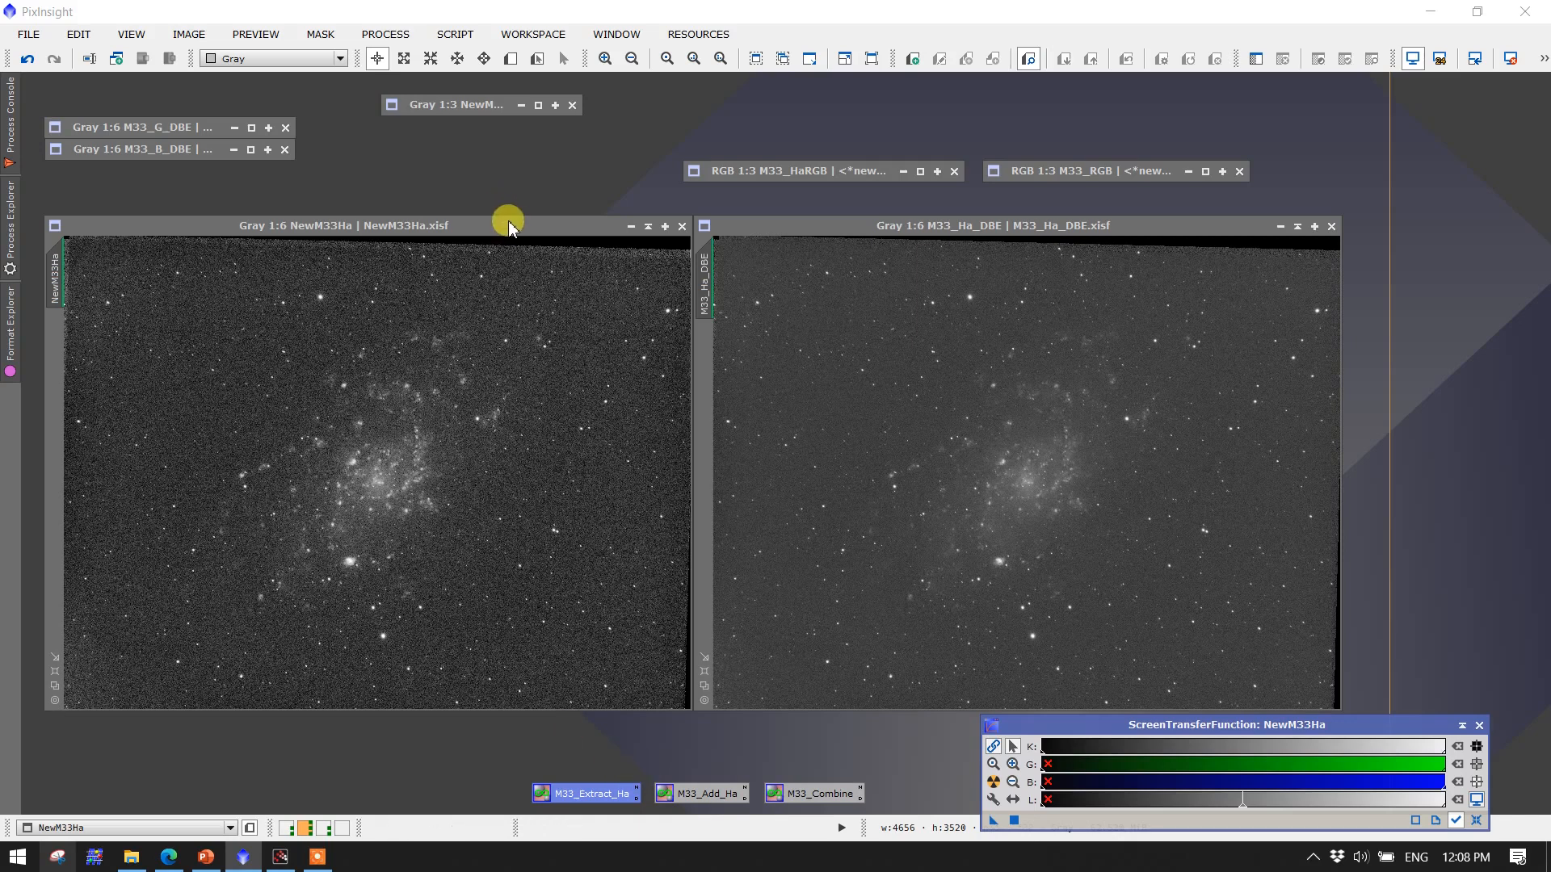
Open the M33_Add_Ha PixelMath instance and review its expression adding the scaled NewM33Ha excess to M33_R_DBE
double_click(696, 794)
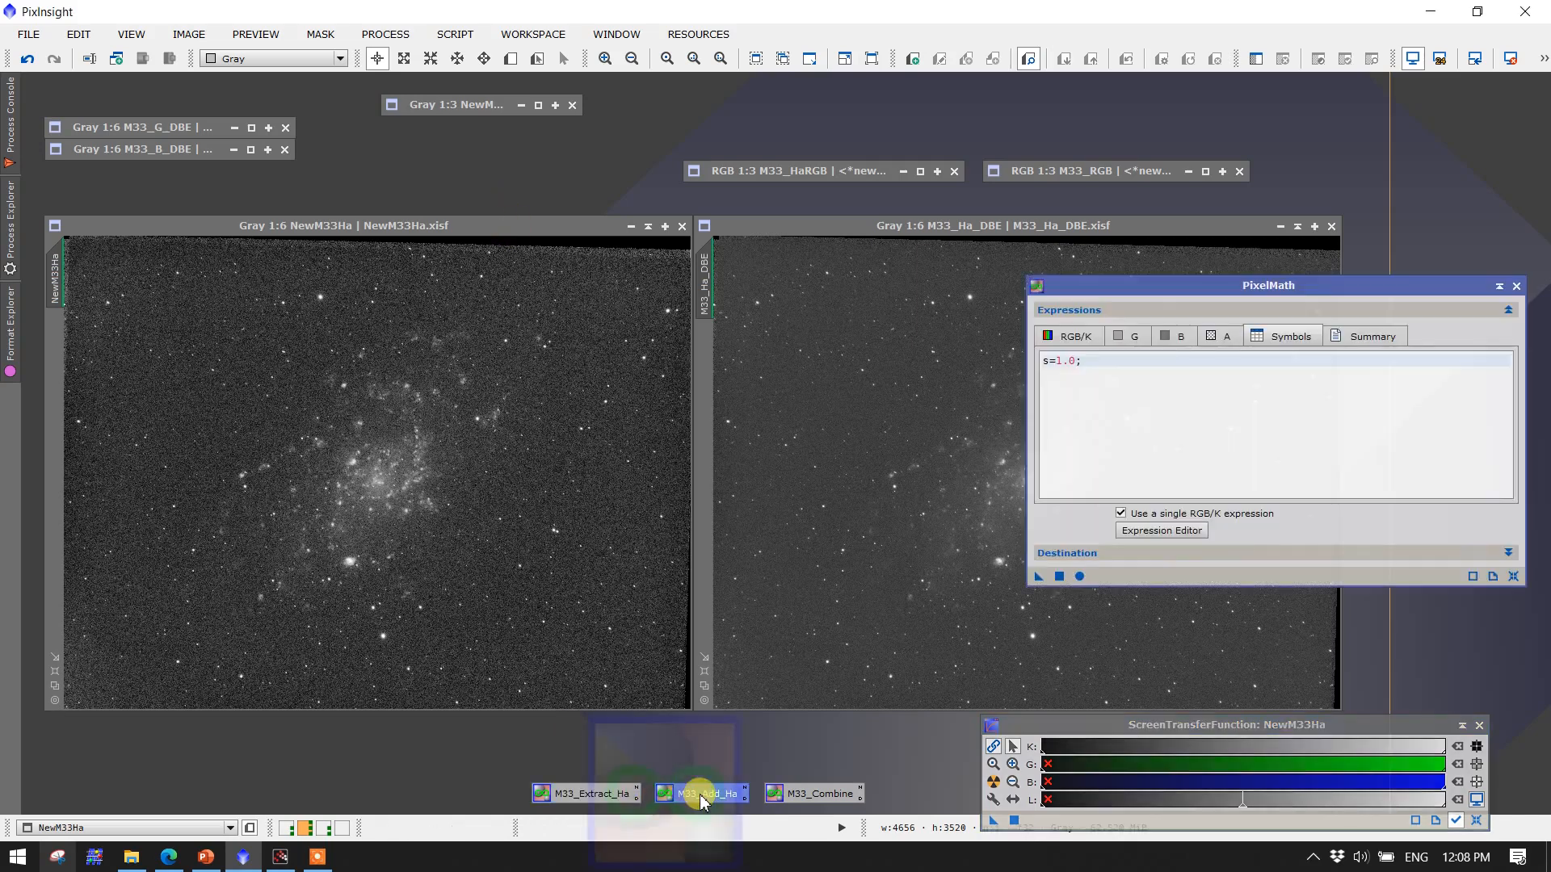
left_click(1065, 336)
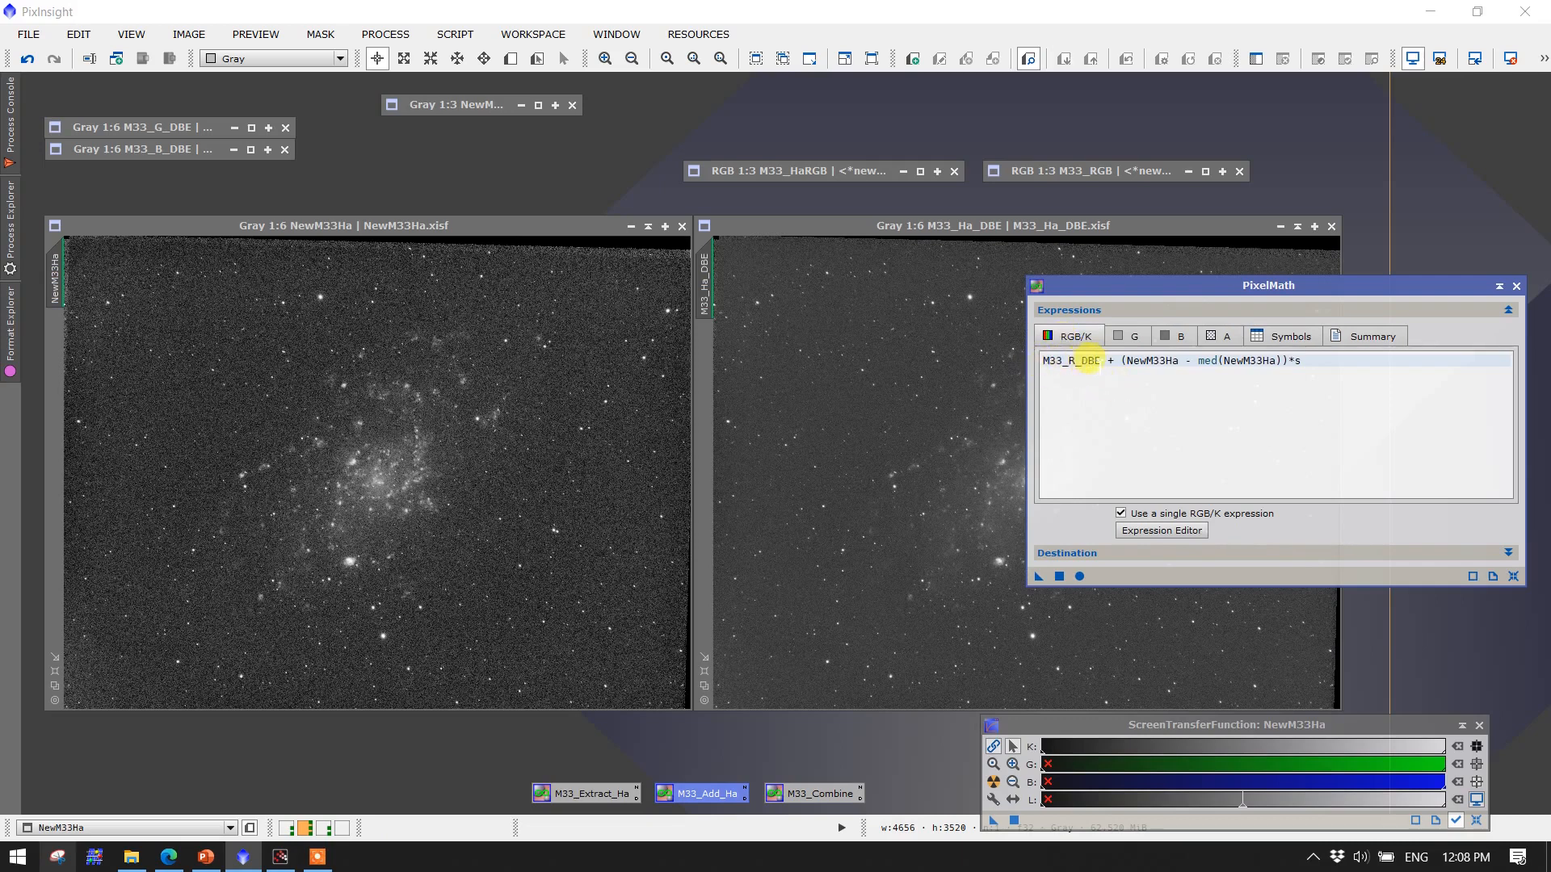
left_click(647, 225)
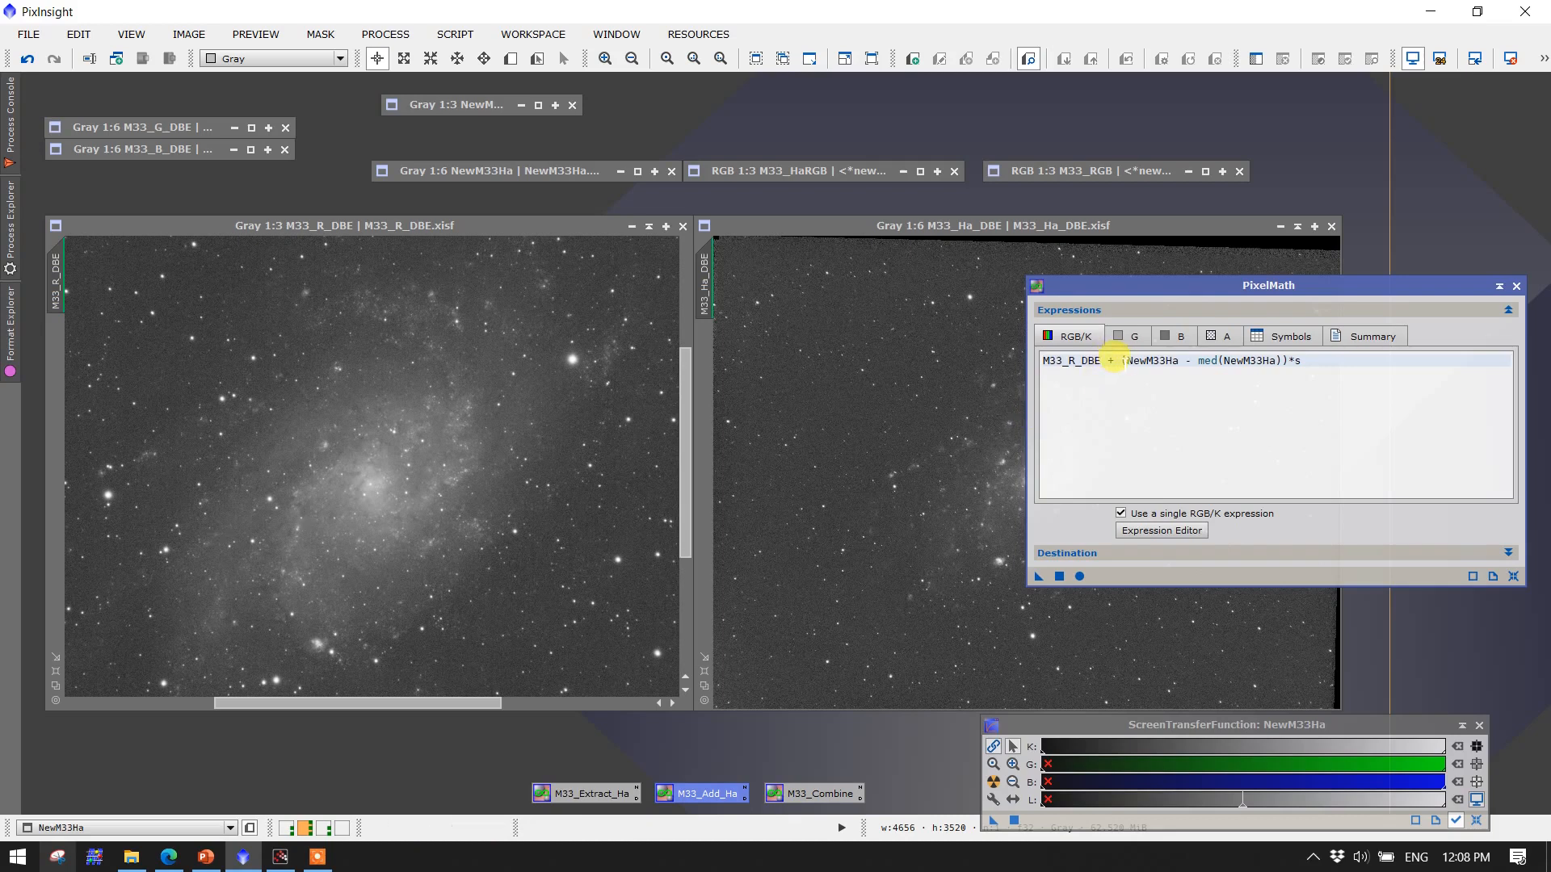
left_click_drag(1119, 361, 1284, 361)
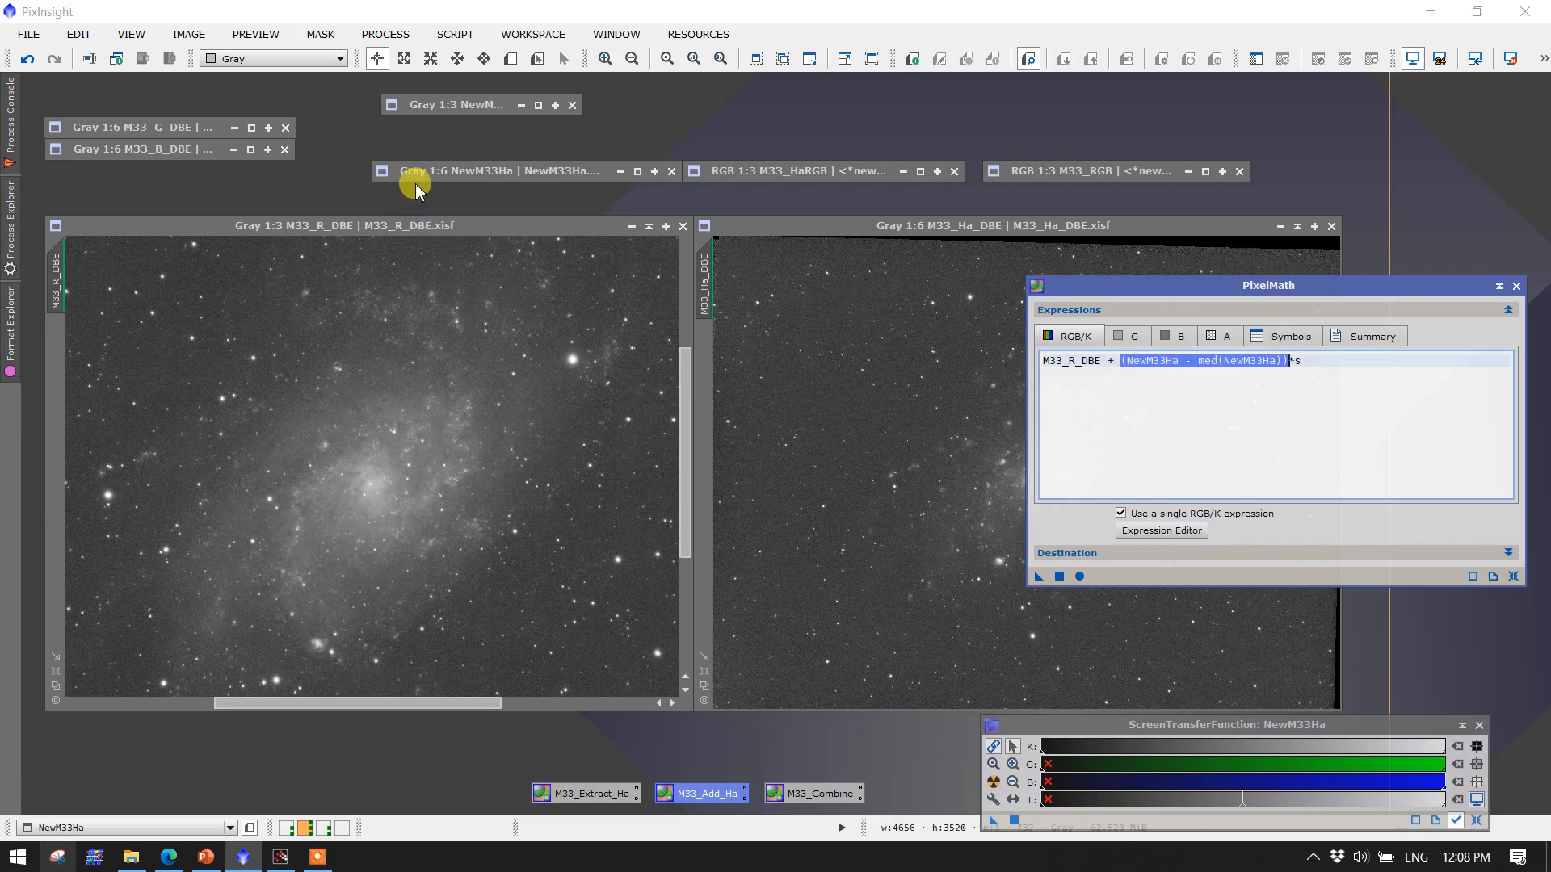
left_click(1222, 378)
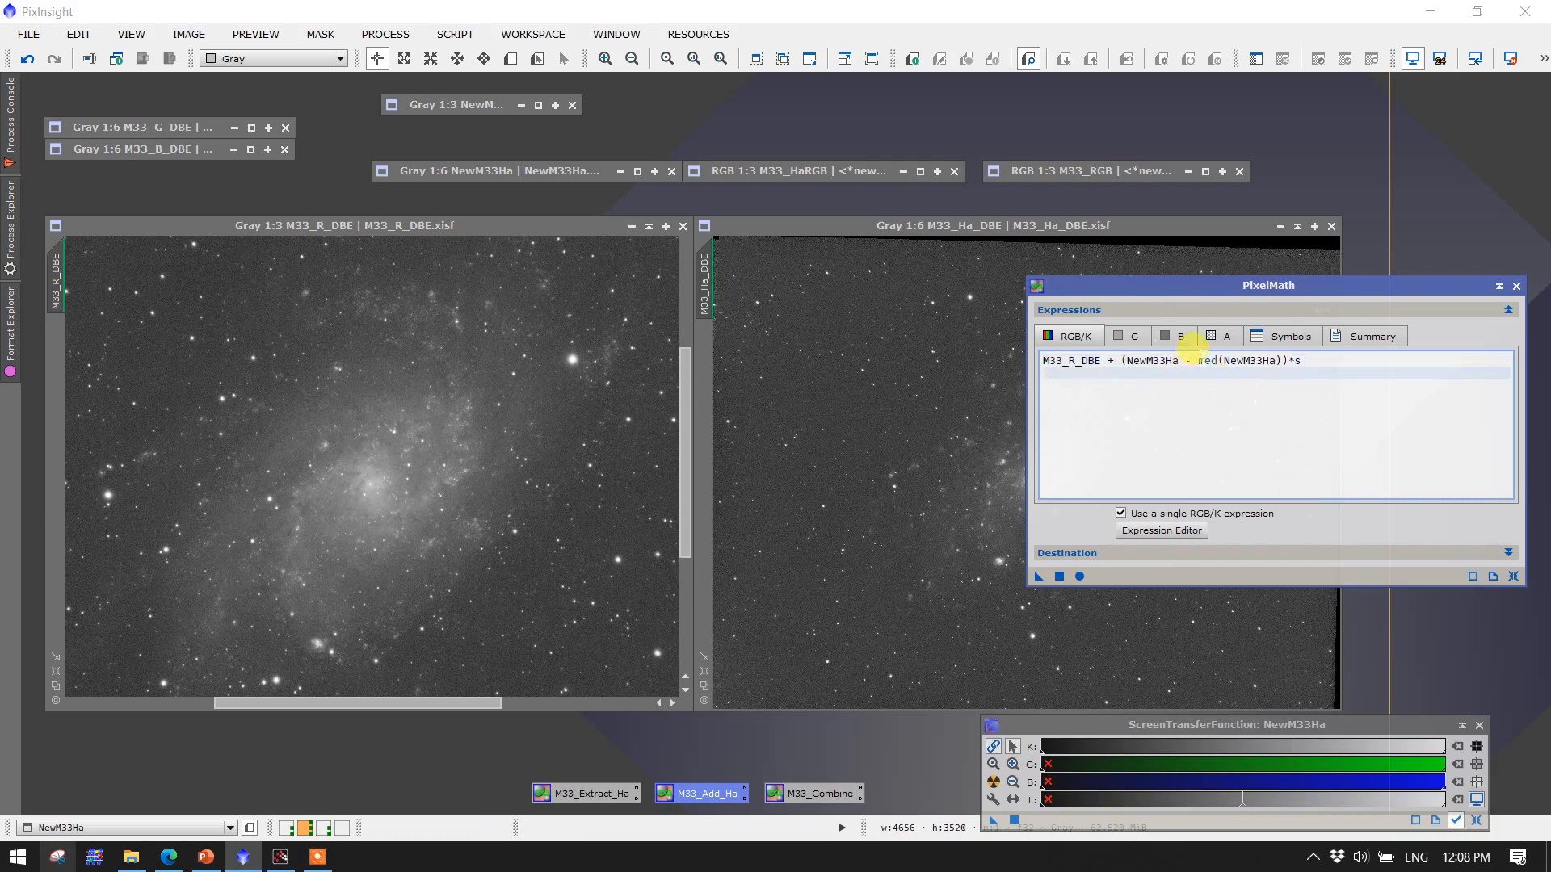
left_click_drag(1198, 360, 1224, 361)
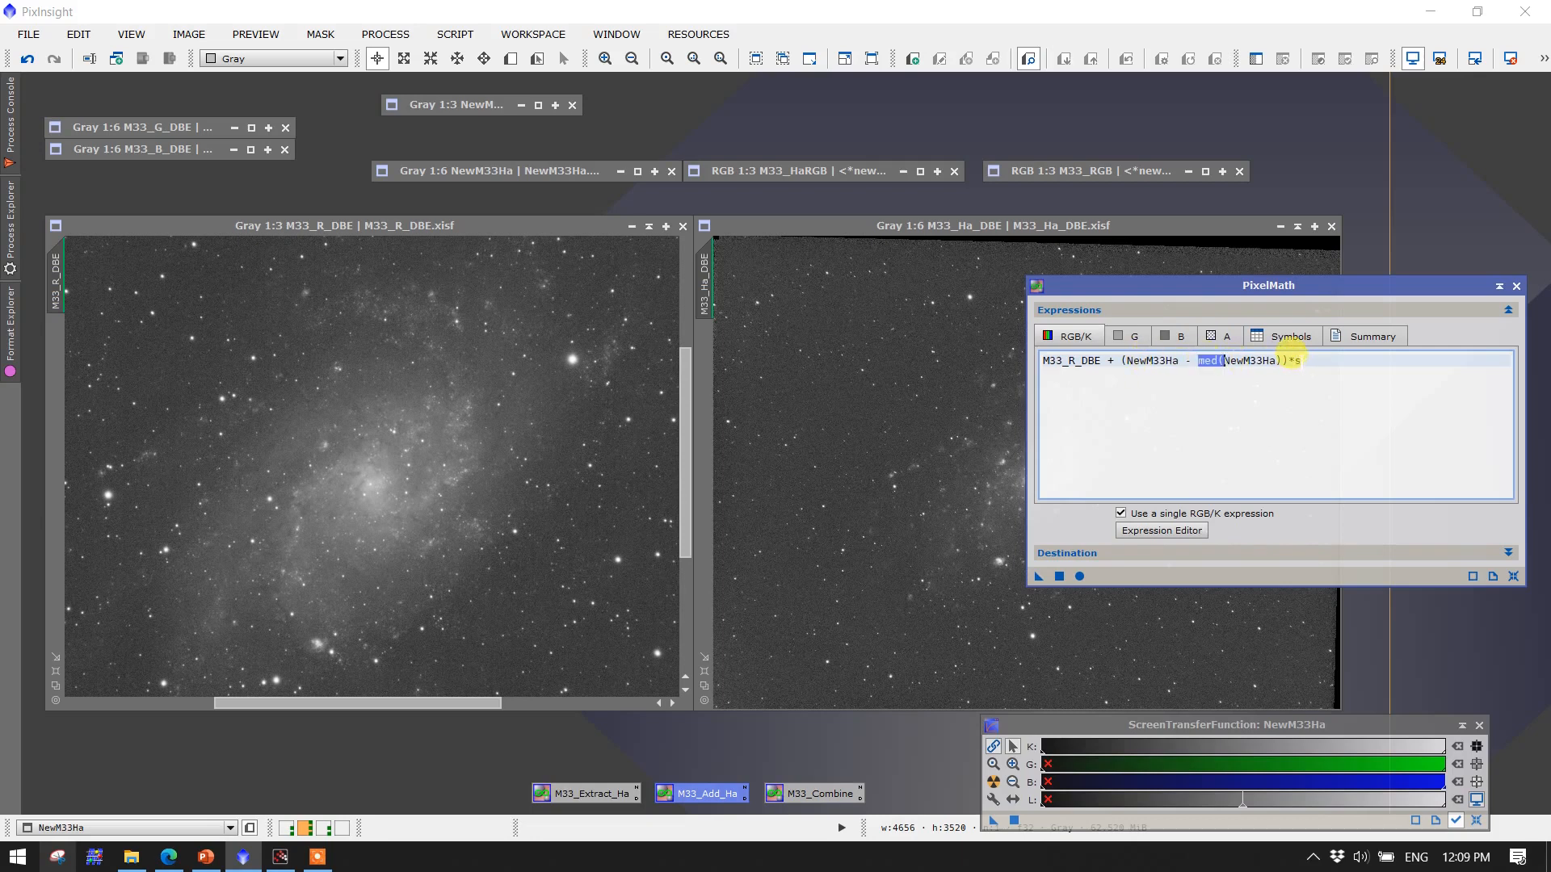
double_click(1298, 360)
left_click(1285, 336)
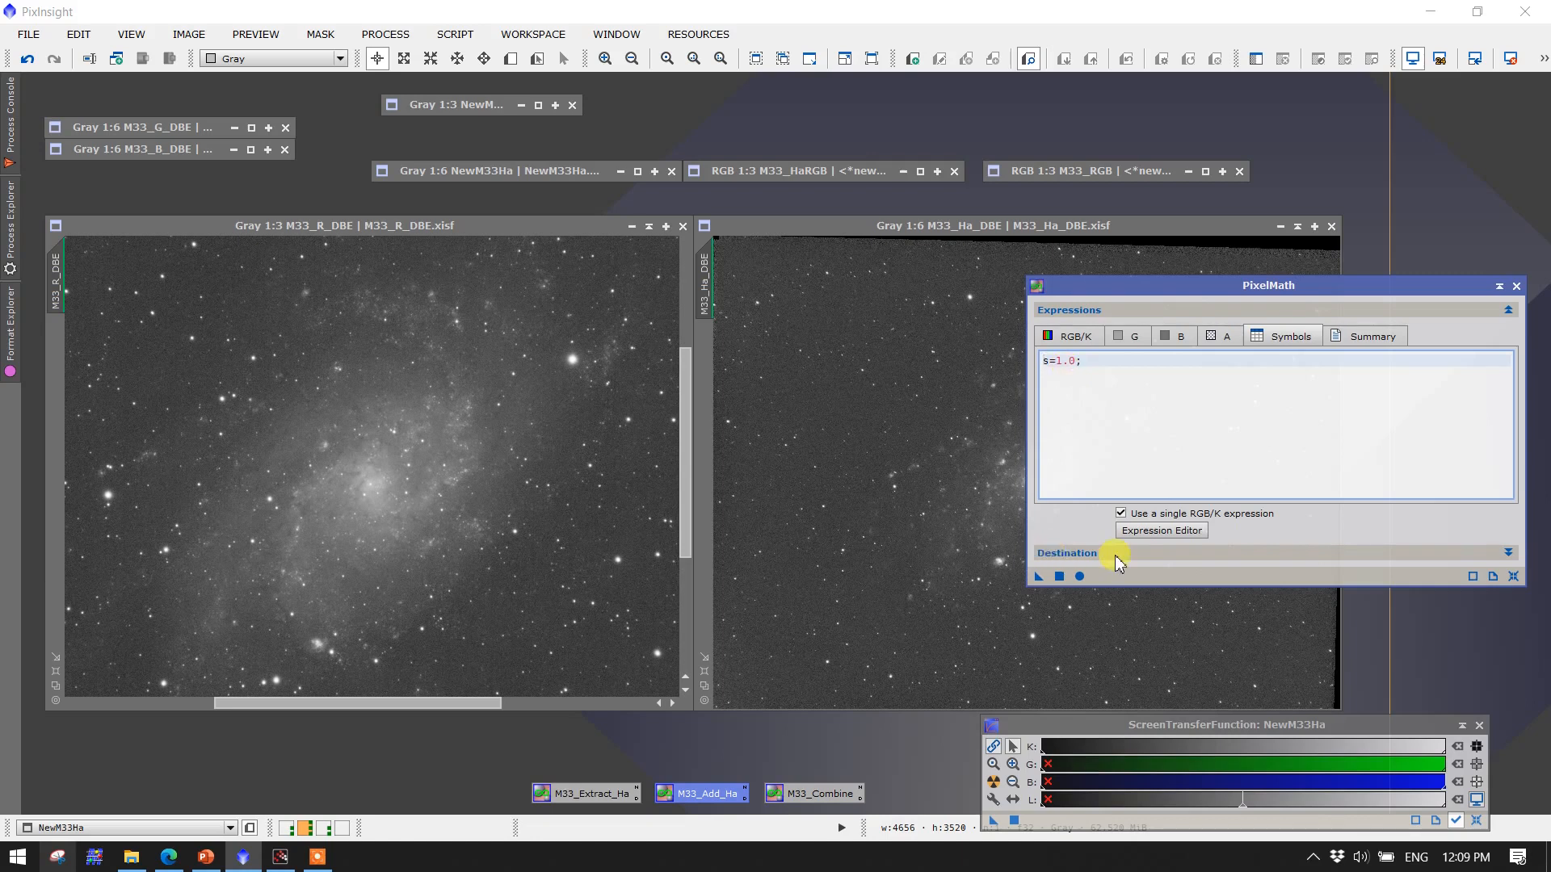
Apply PixelMath with s = 1.0 to a new image and auto-stretch the result
left_click(1059, 577)
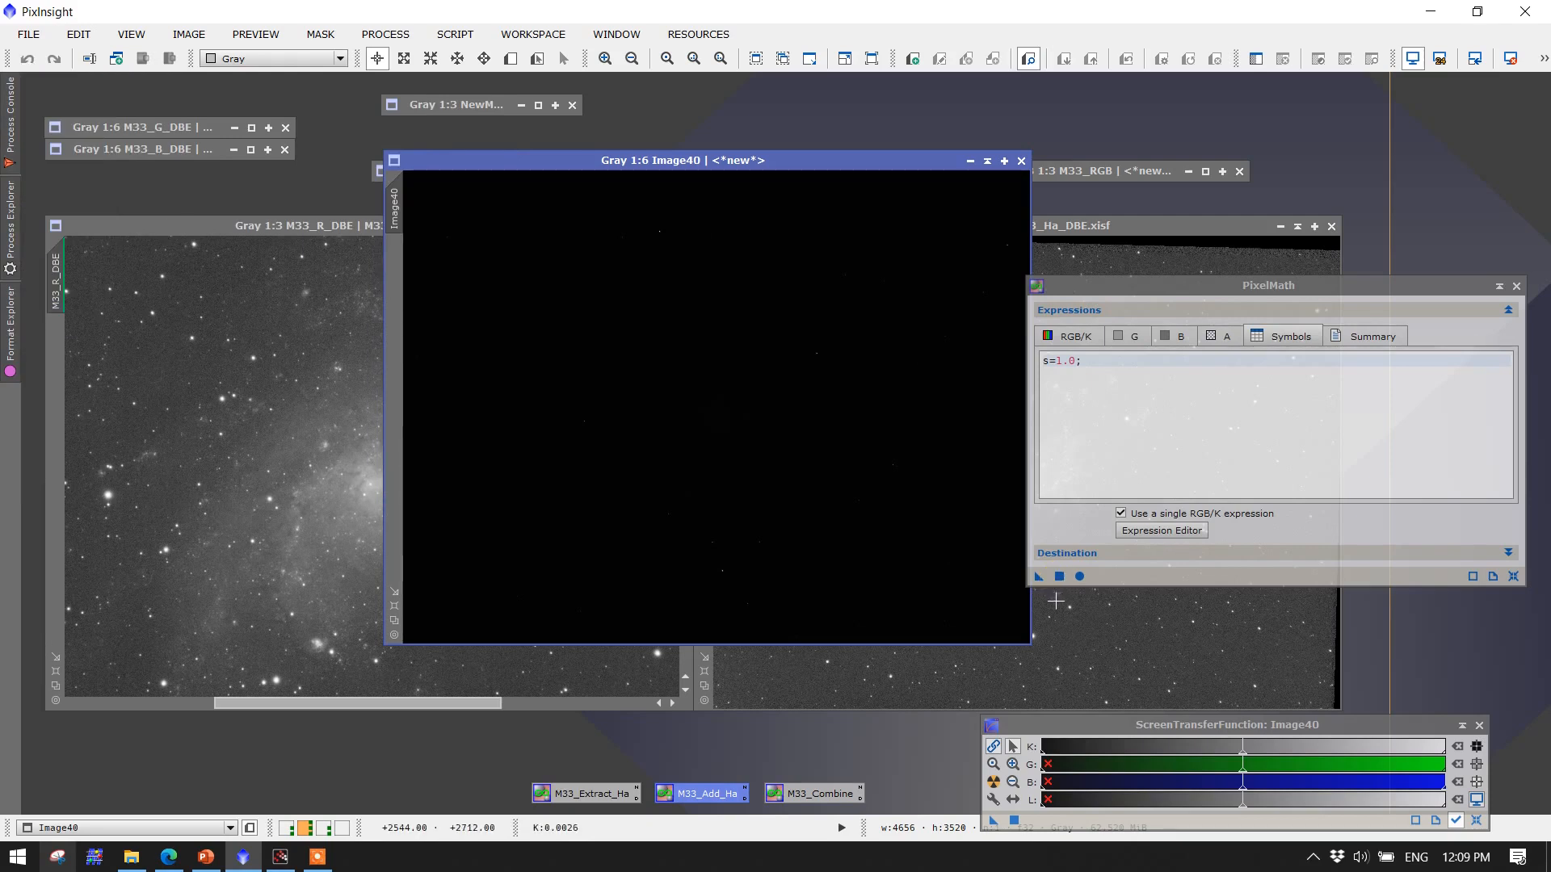
left_click(994, 782)
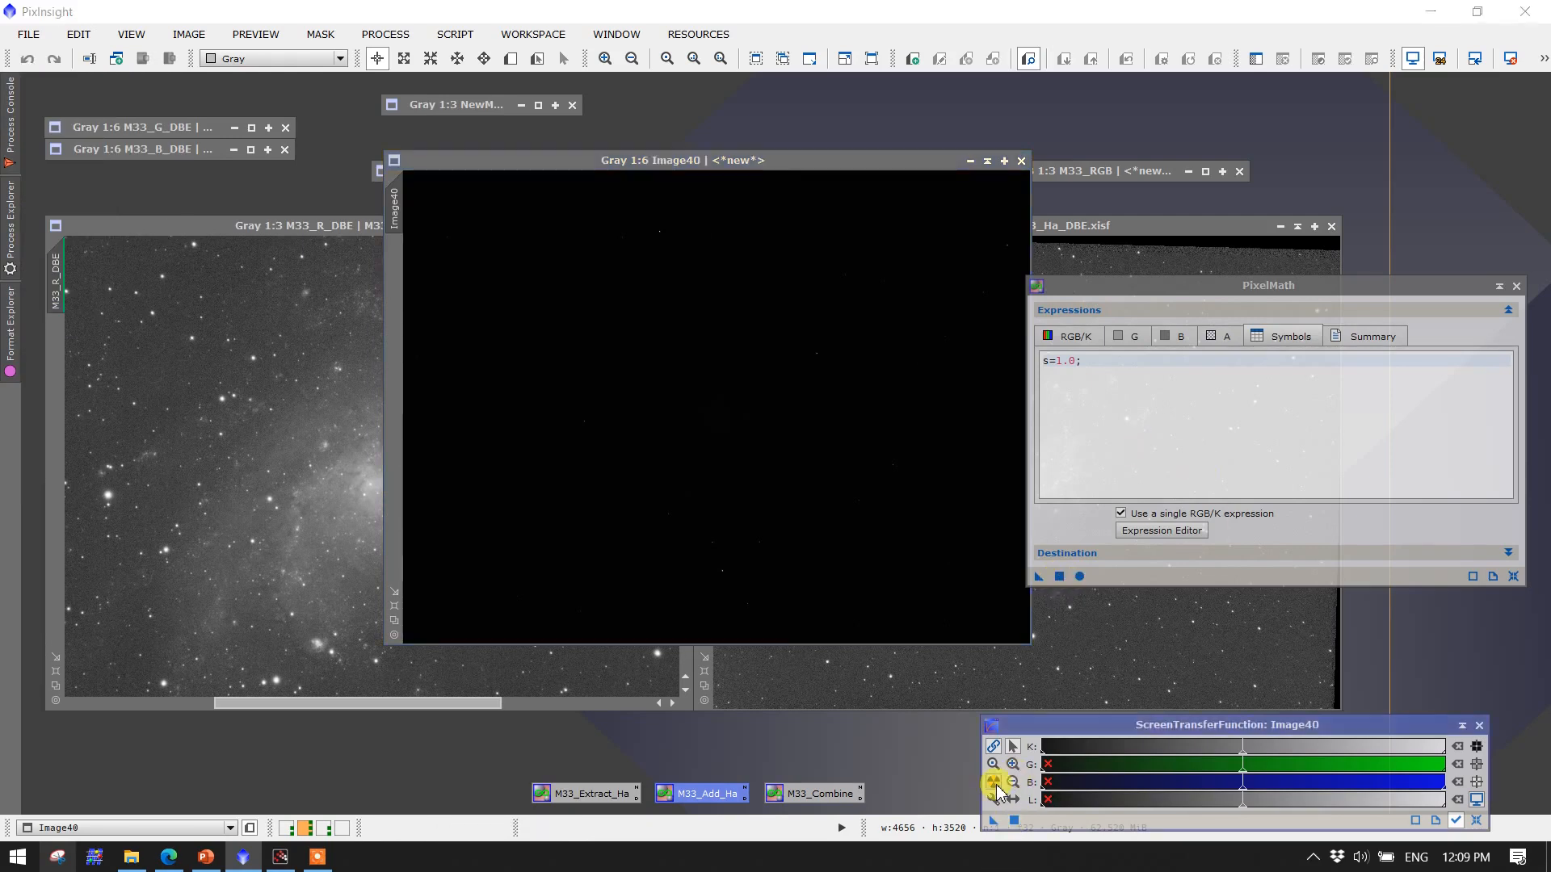
Zoom and pan across the s = 1.0 result to examine the enhanced Ha regions
scroll(751, 547, "up", 1)
scroll(751, 547, "up", 2)
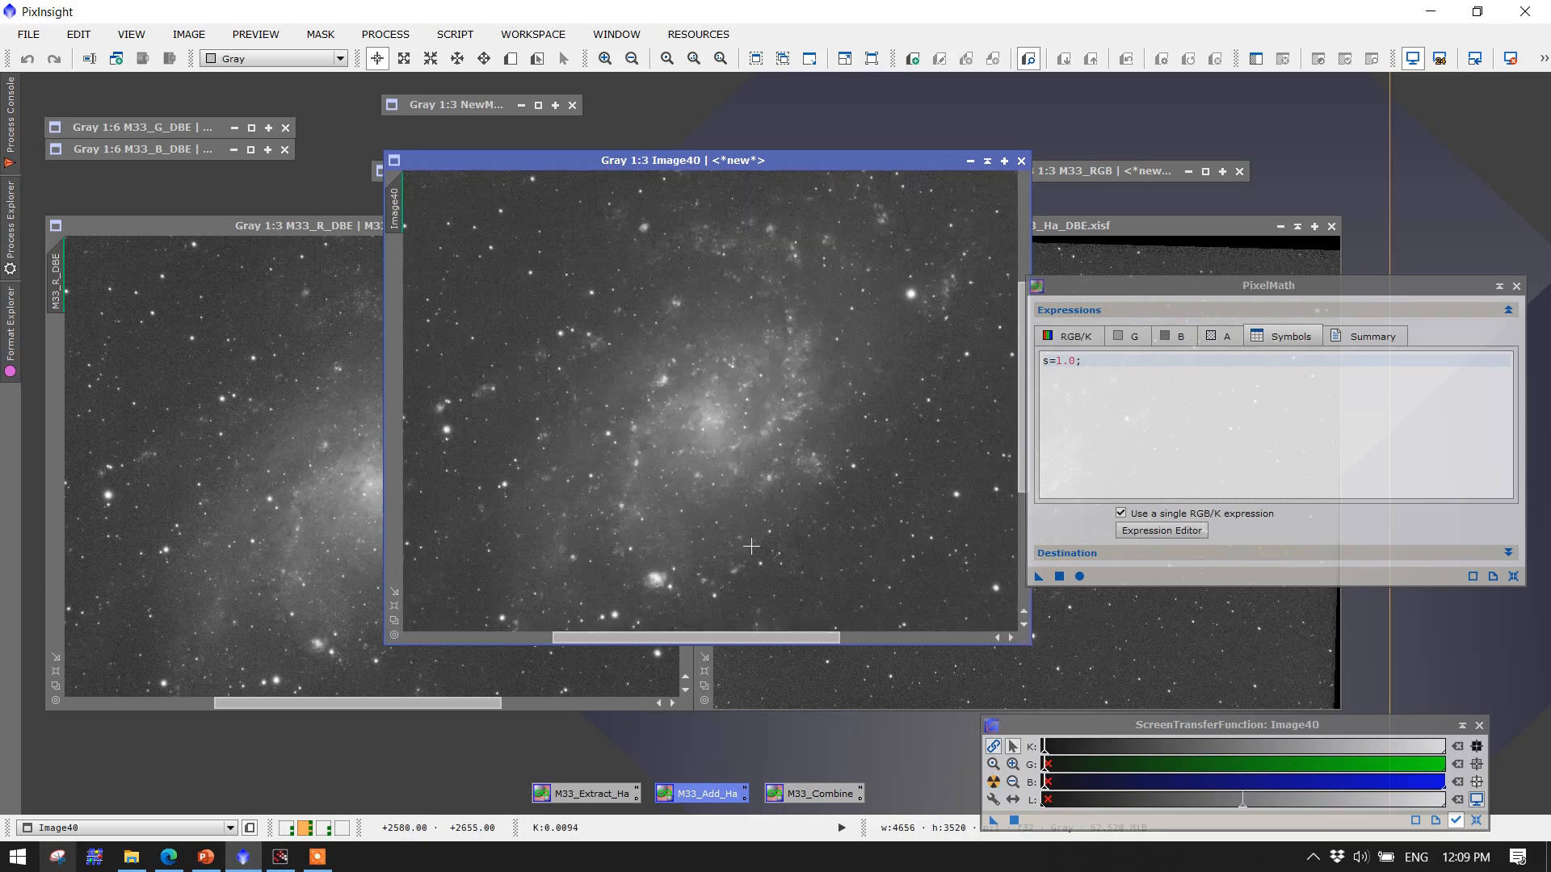
scroll(751, 547, "up", 1)
left_click(1021, 364)
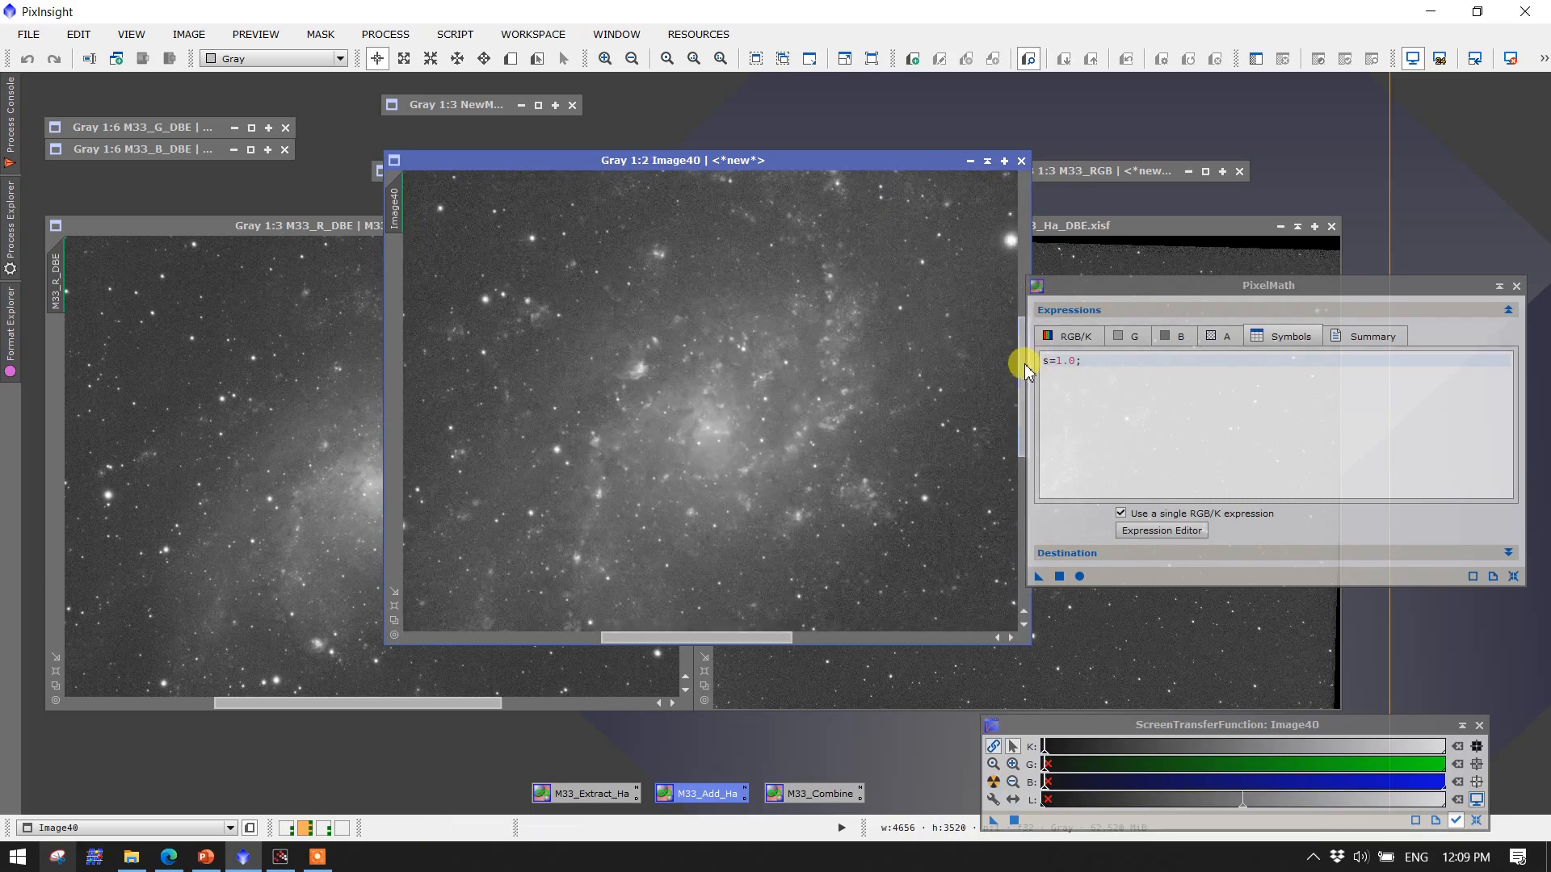
left_click_drag(1024, 372, 1016, 450)
scroll(516, 466, "up", 1)
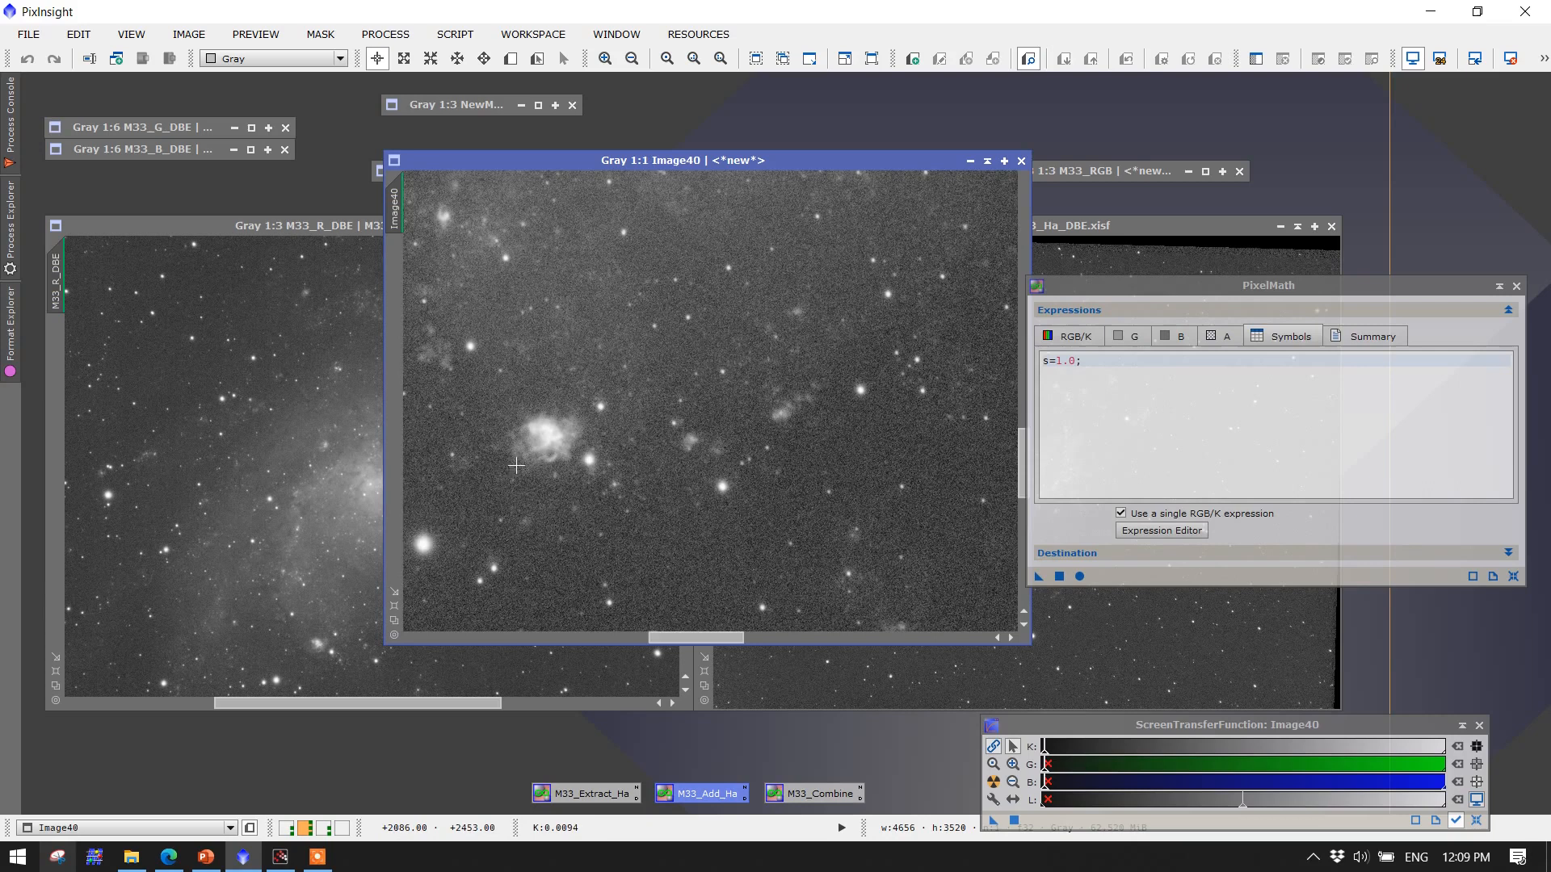
scroll(571, 457, "down", 3)
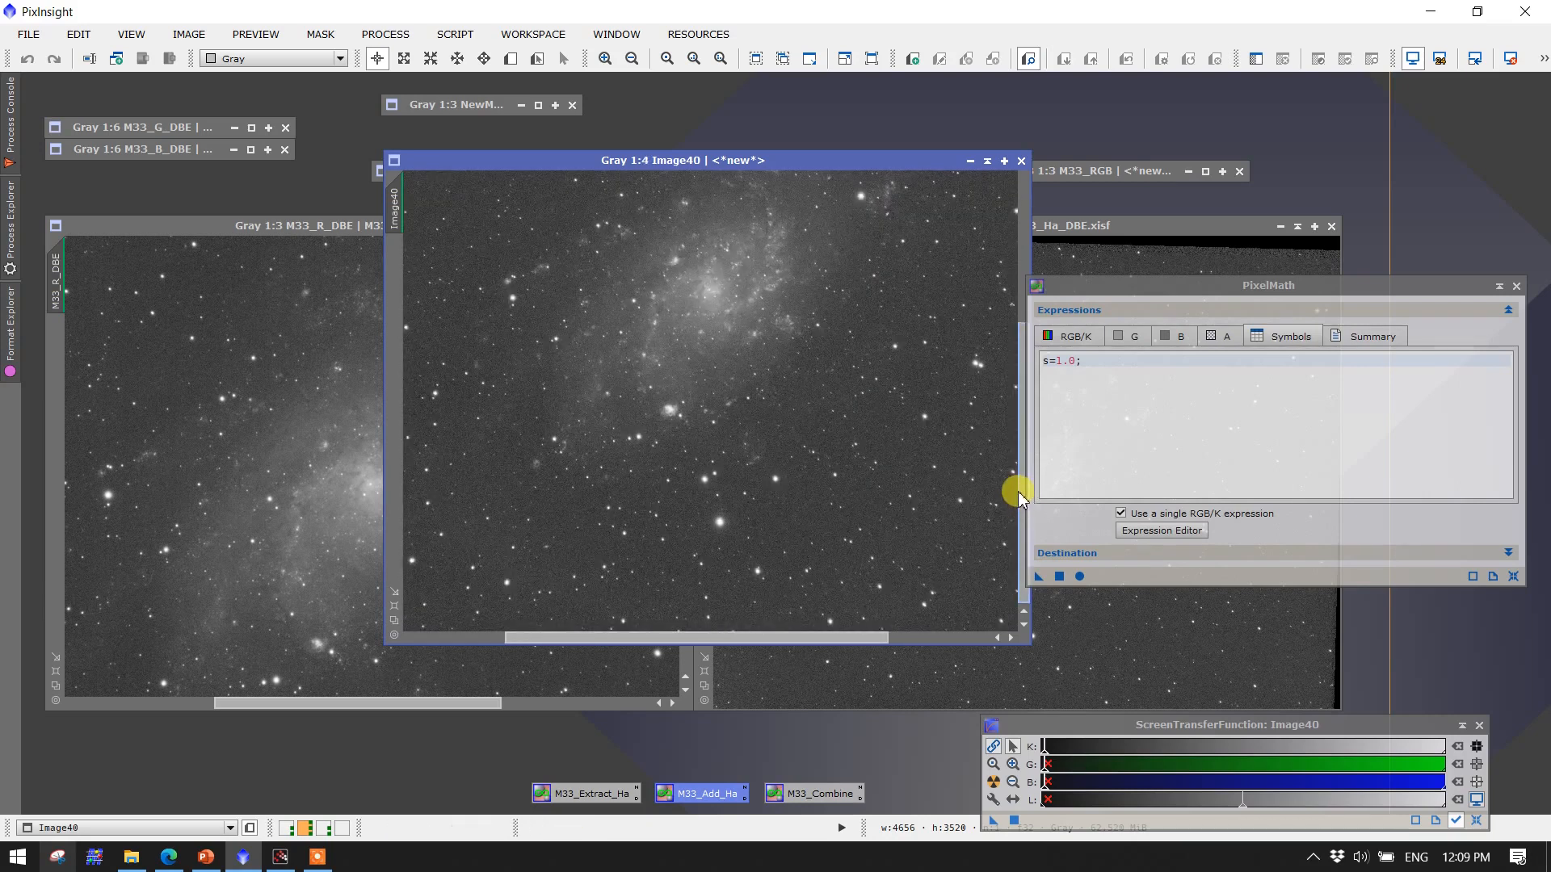
left_click_drag(1021, 504, 1021, 395)
scroll(721, 495, "down", 2)
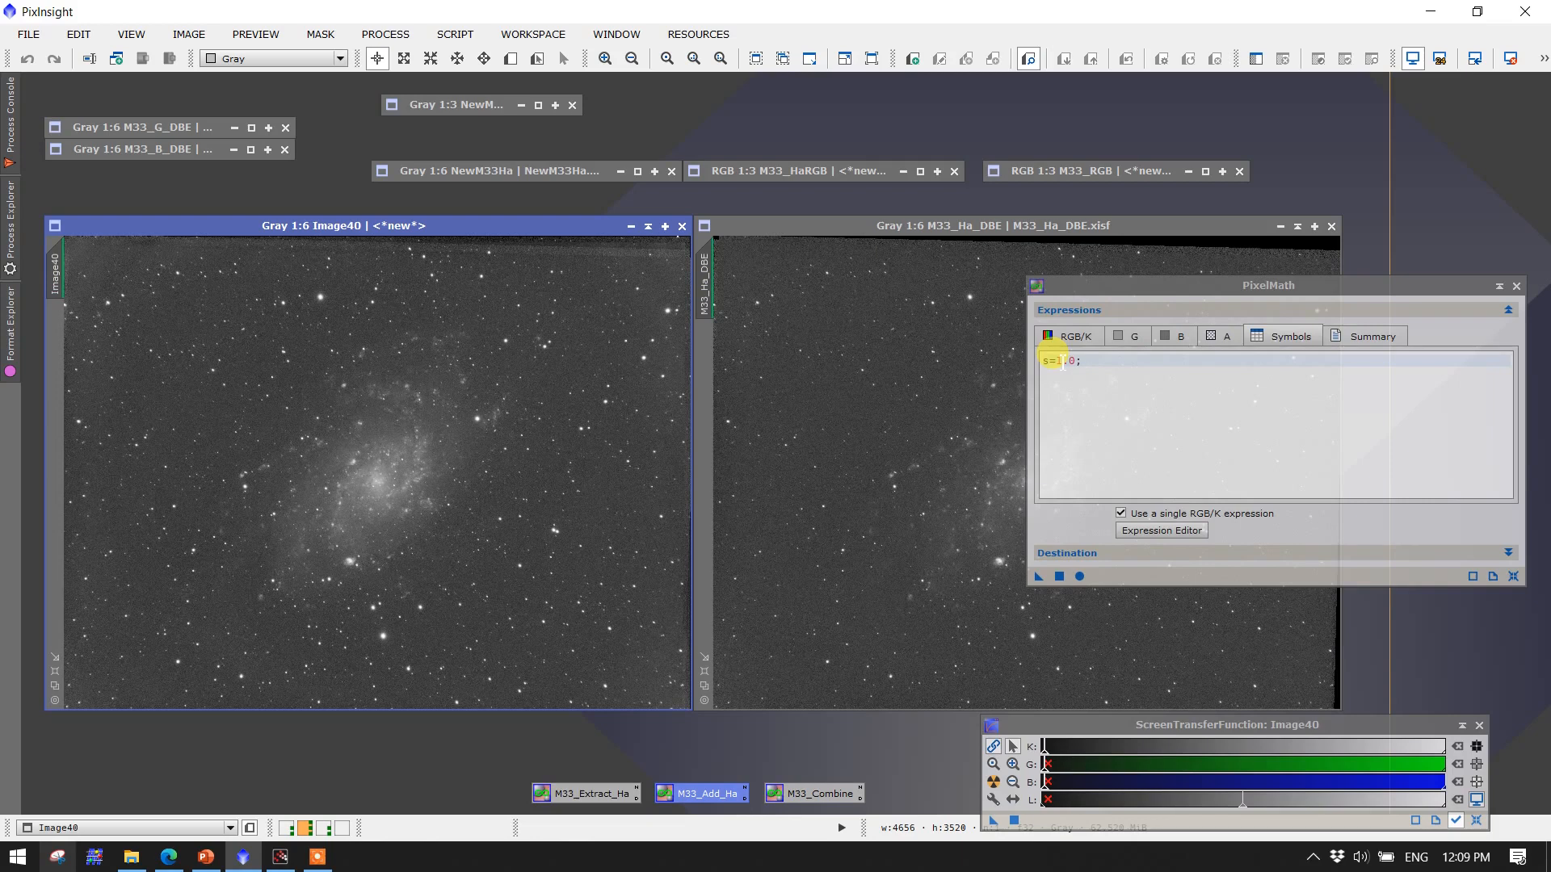
Set the symbol s to 2.0, apply PixelMath to a new image and auto-stretch the result
left_click(1059, 361)
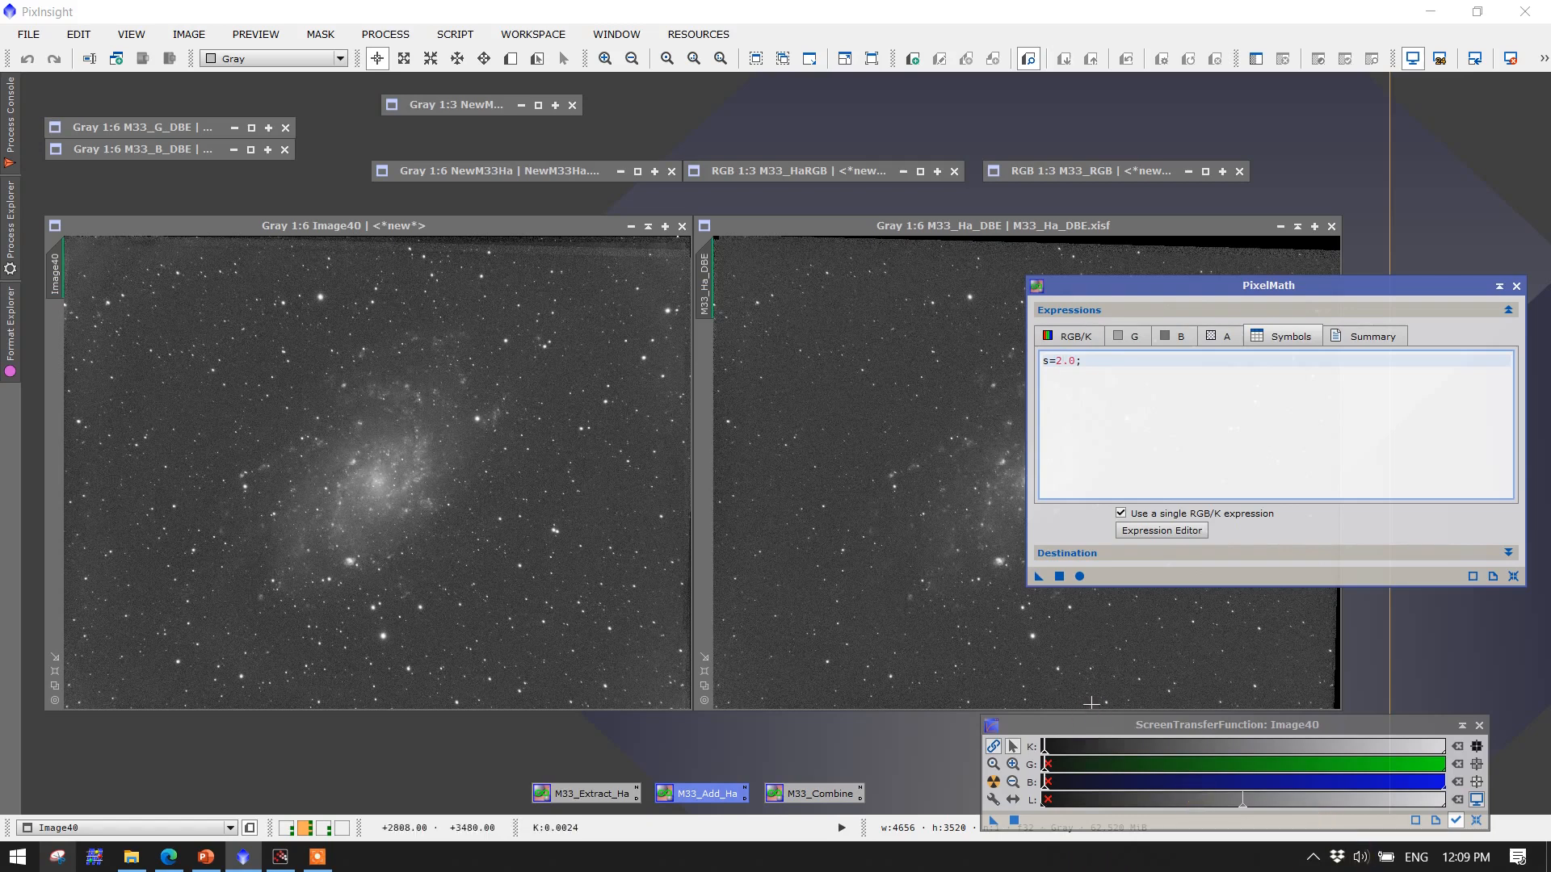
left_click(1059, 576)
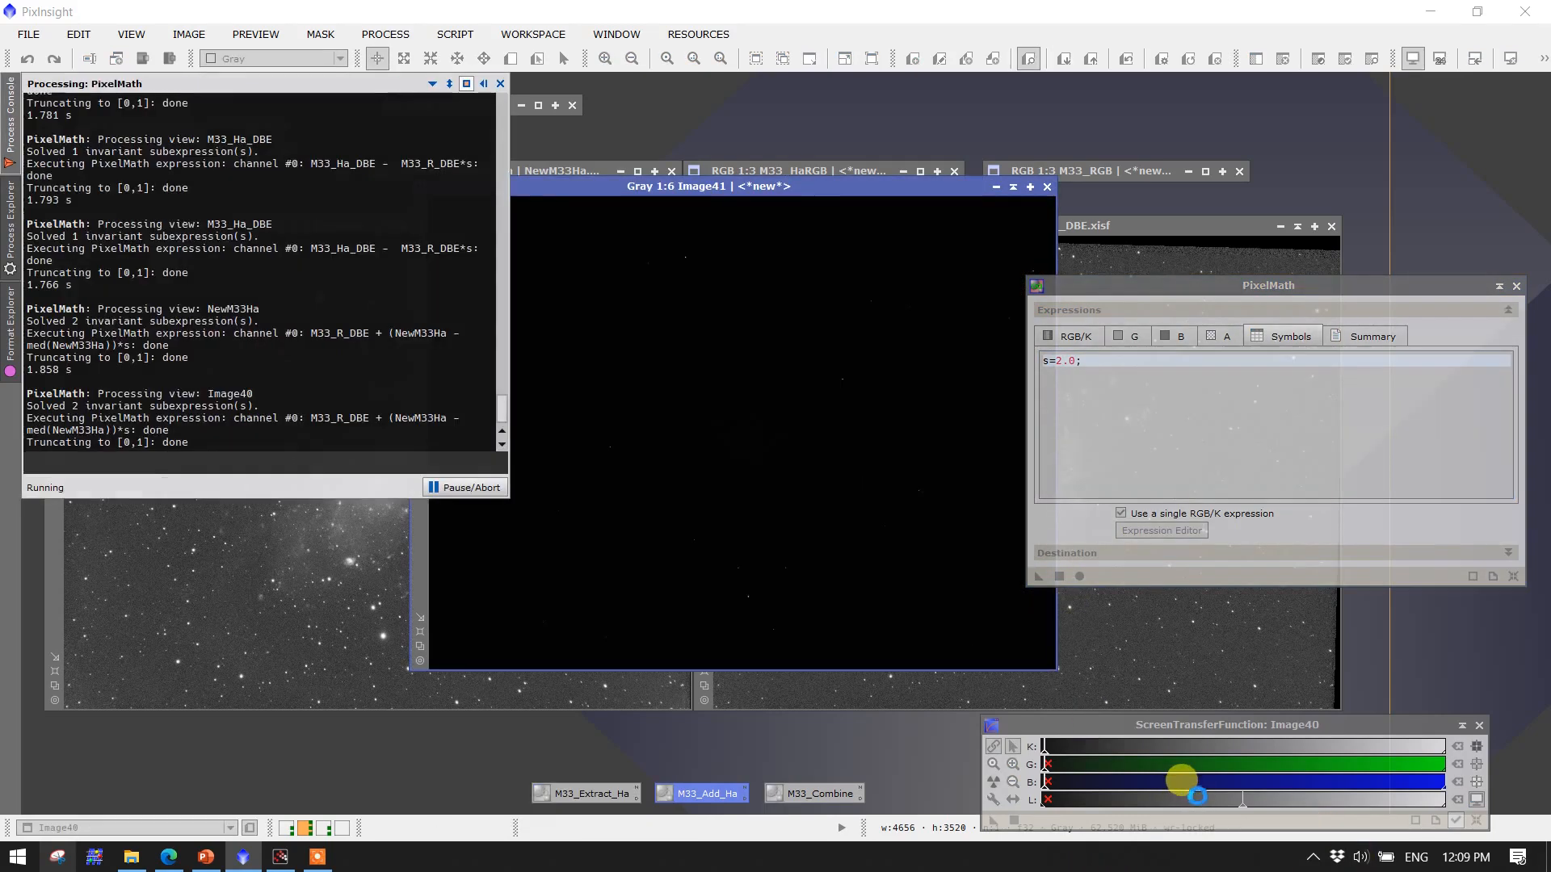
left_click(992, 786)
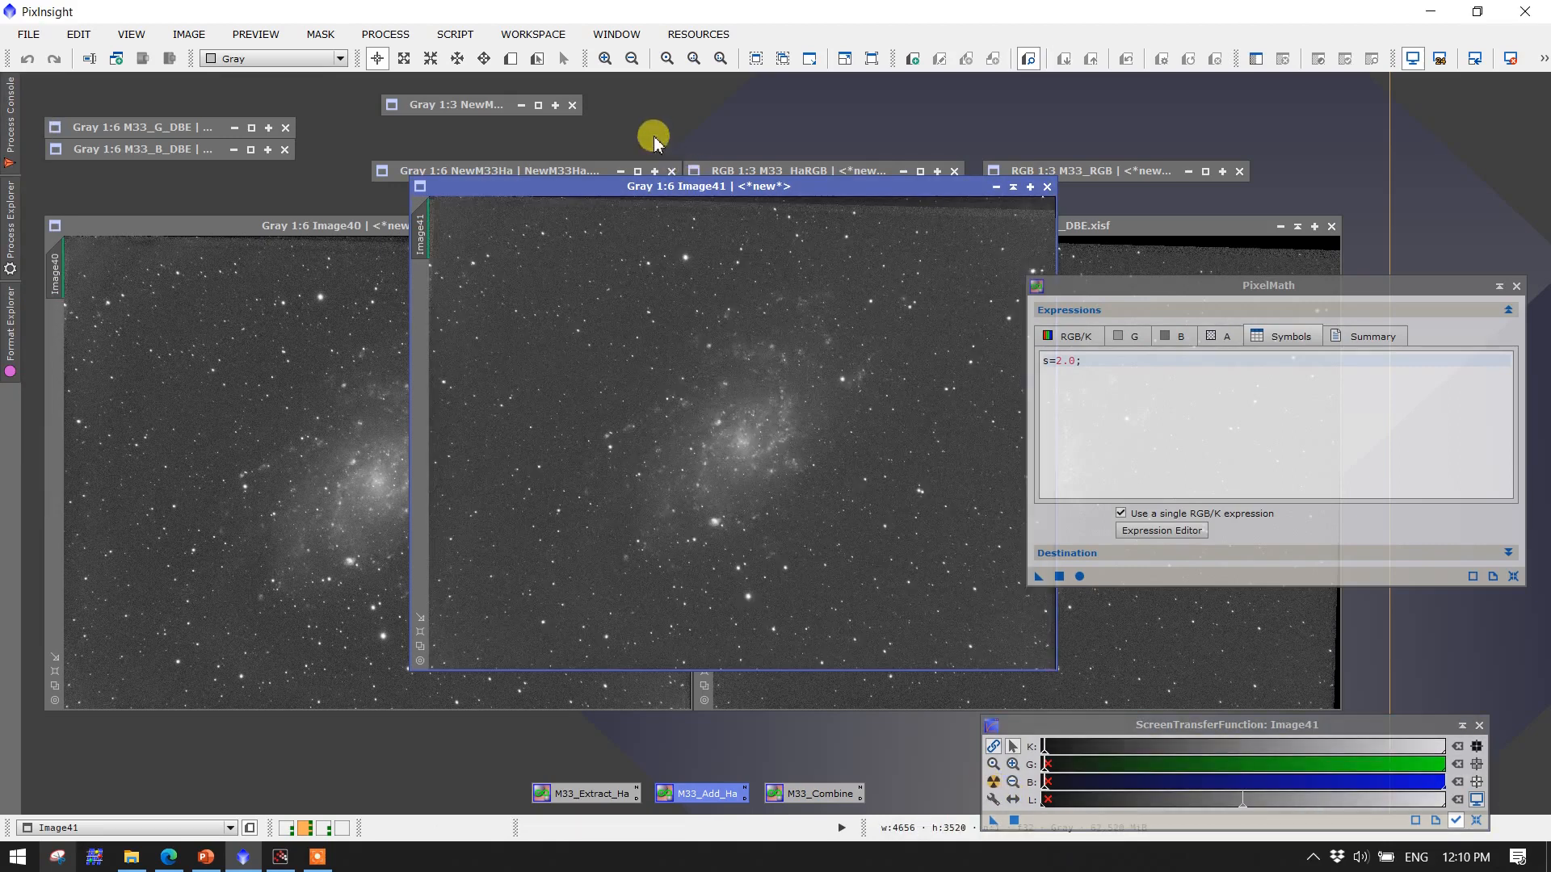
Move the s = 2.0 result beside M33_Ha_DBE, zoom in to examine it, then close the test results and PixelMath
left_click_drag(683, 190, 322, 227)
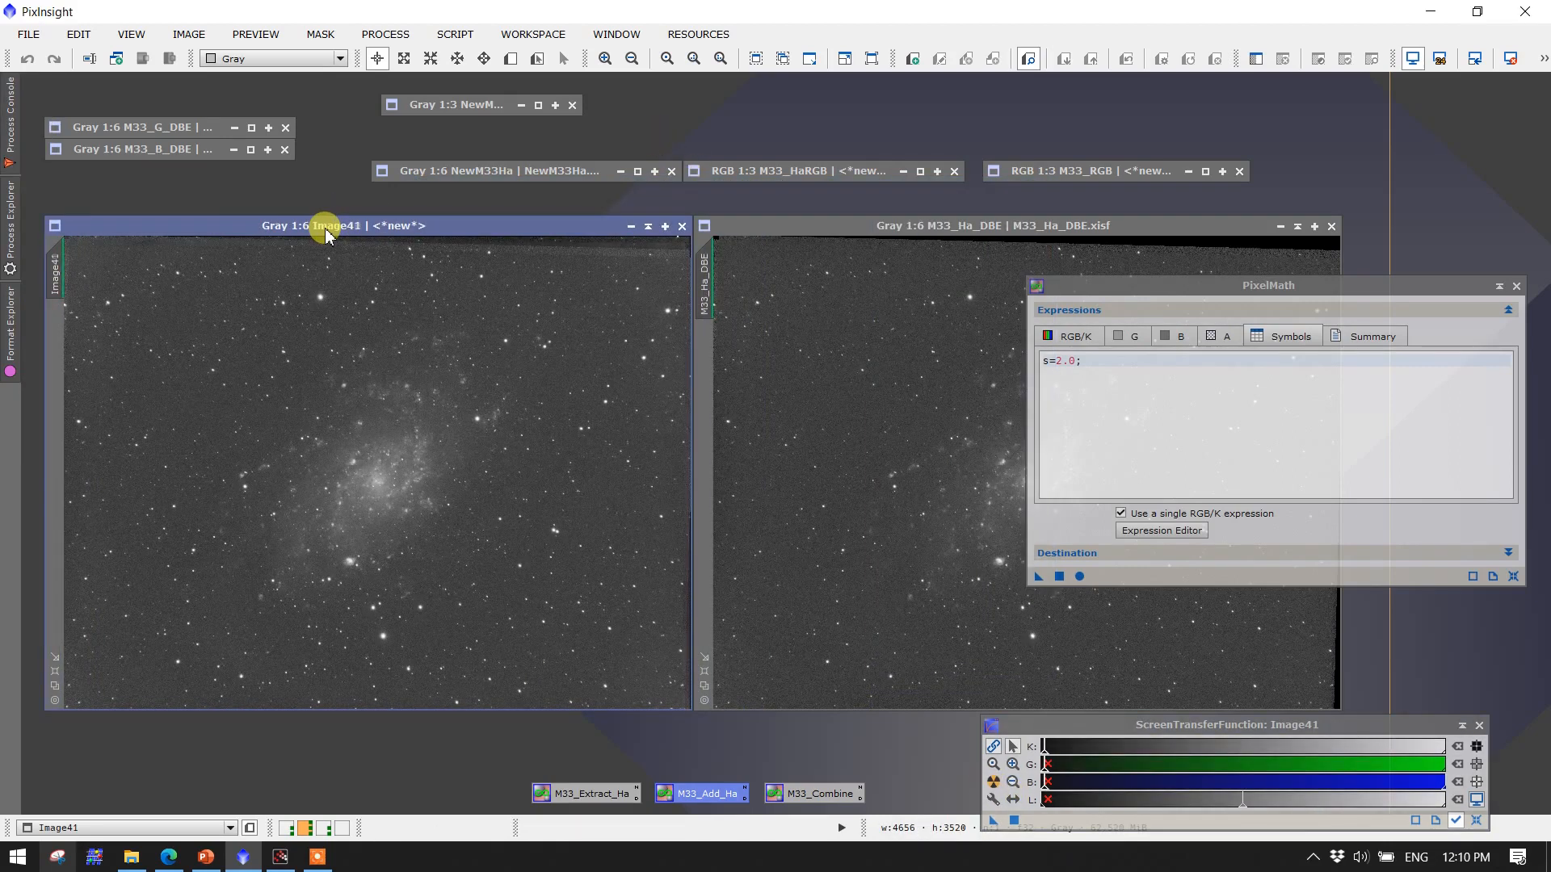
scroll(362, 589, "up", 2)
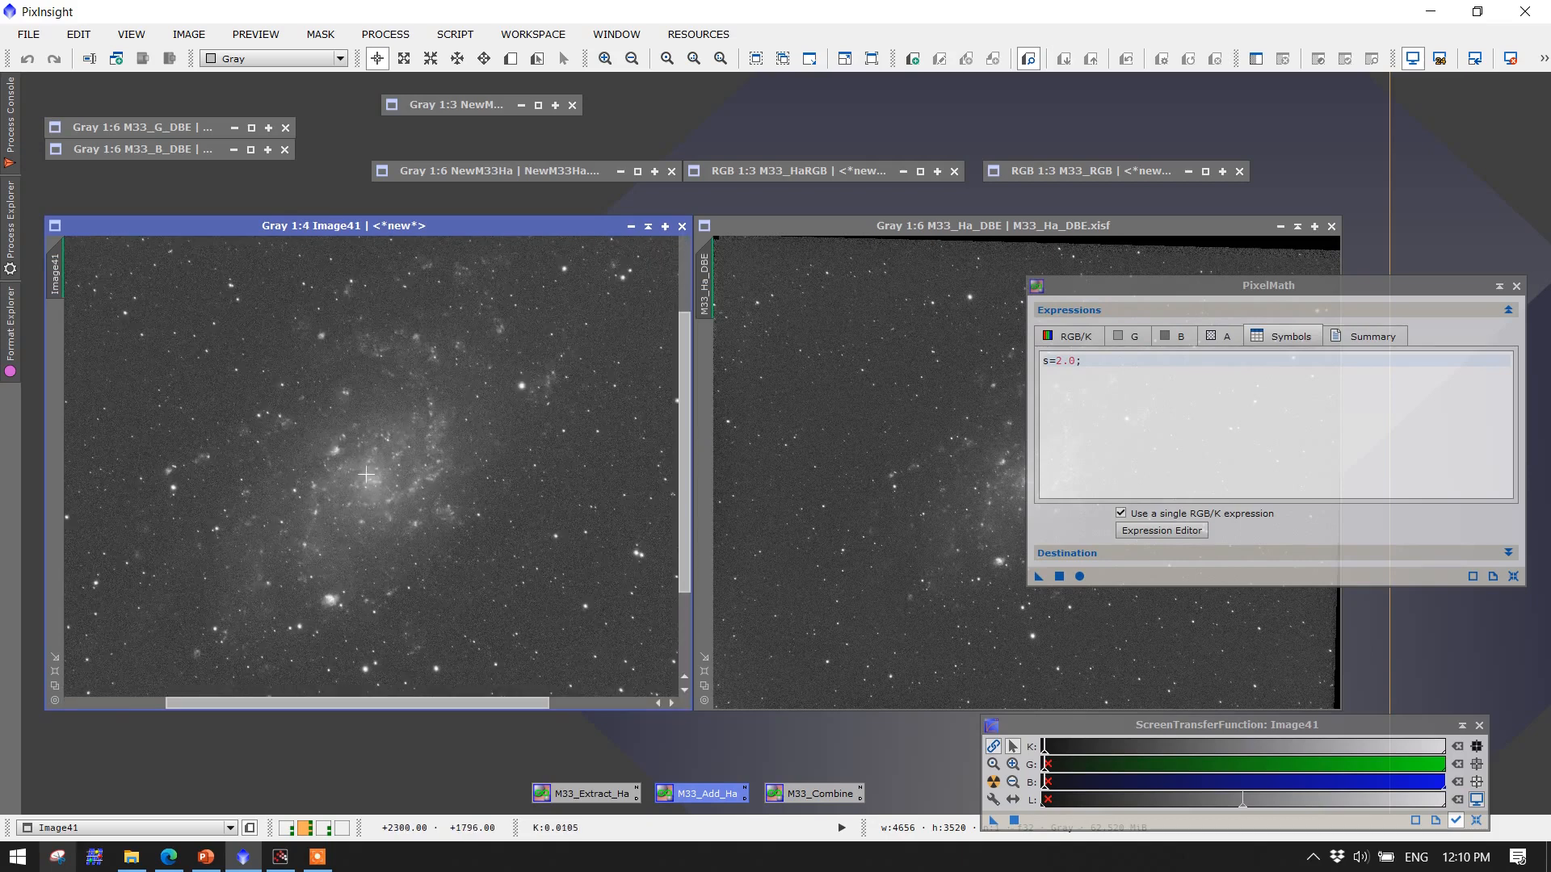
left_click(667, 226)
left_click(681, 227)
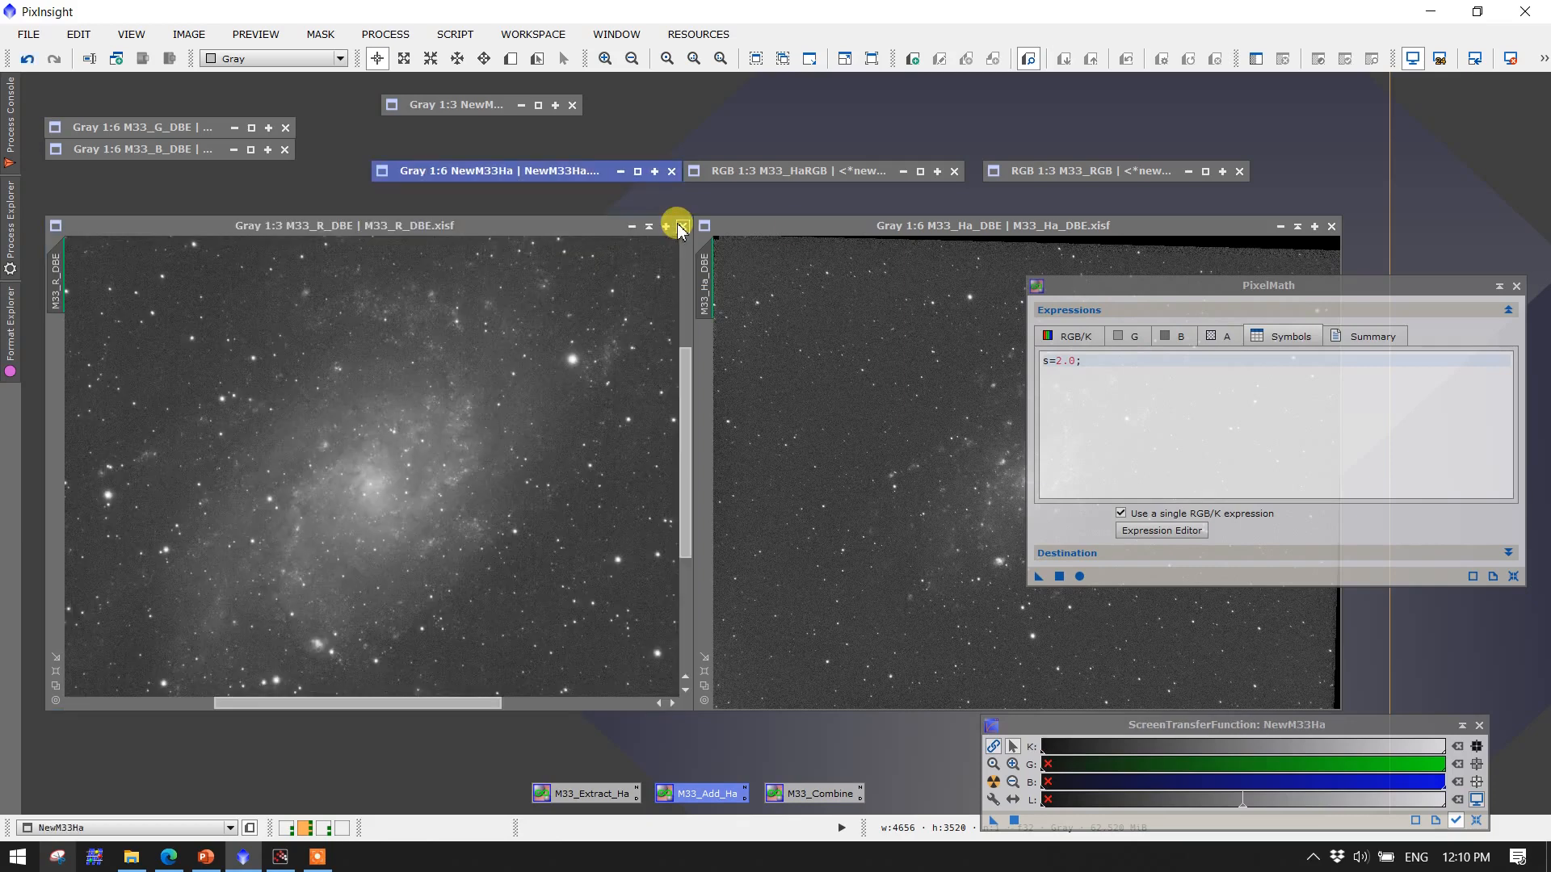
left_click(1516, 285)
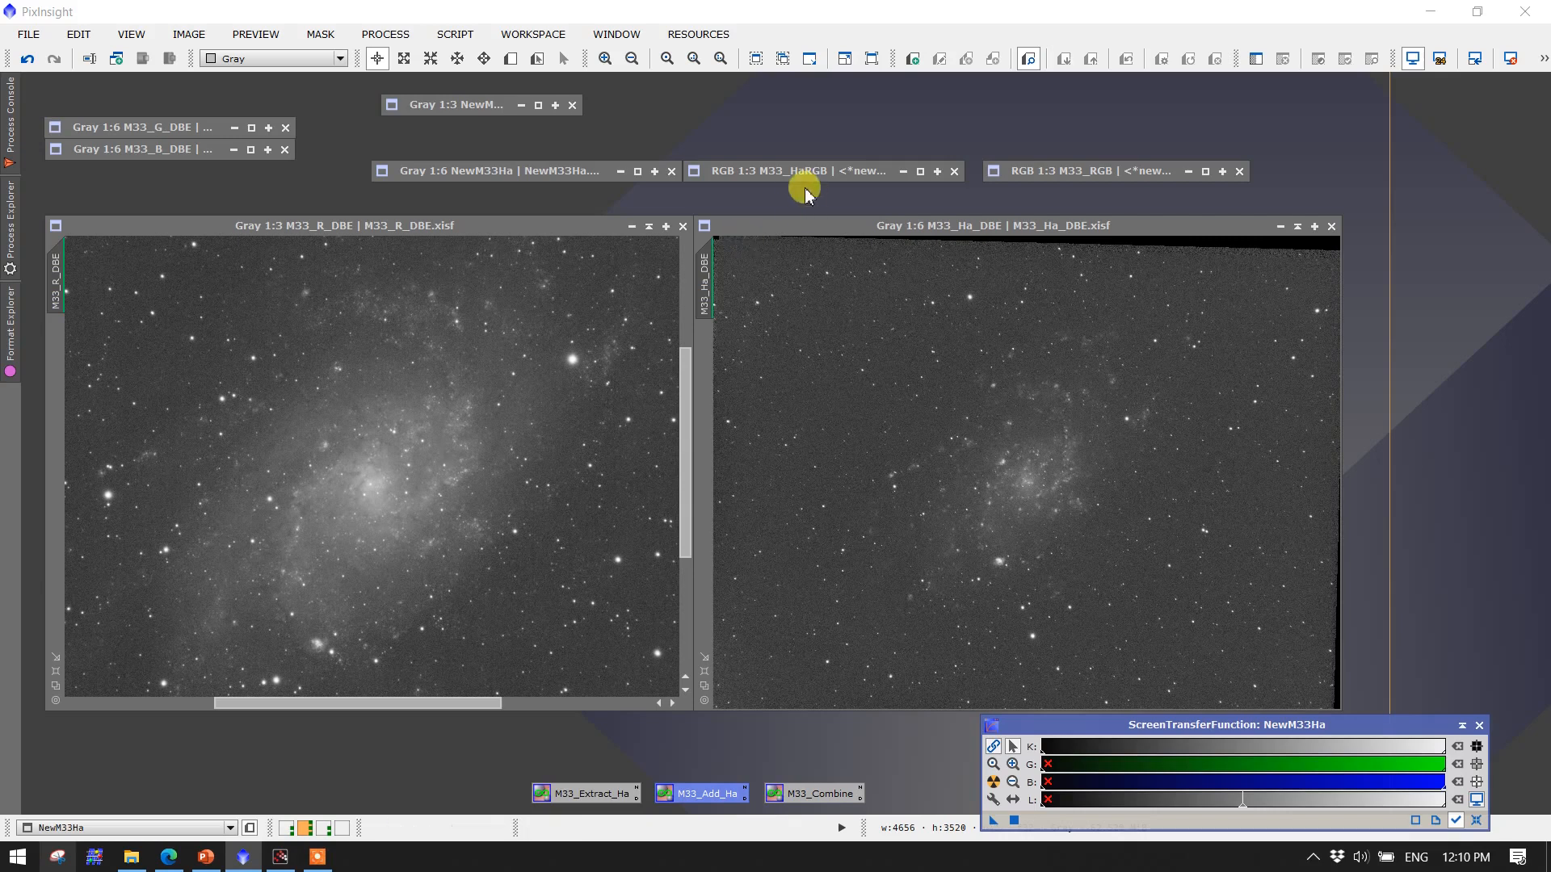
Restore the M33_HaRGB and M33_RGB images side by side to compare them
double_click(787, 172)
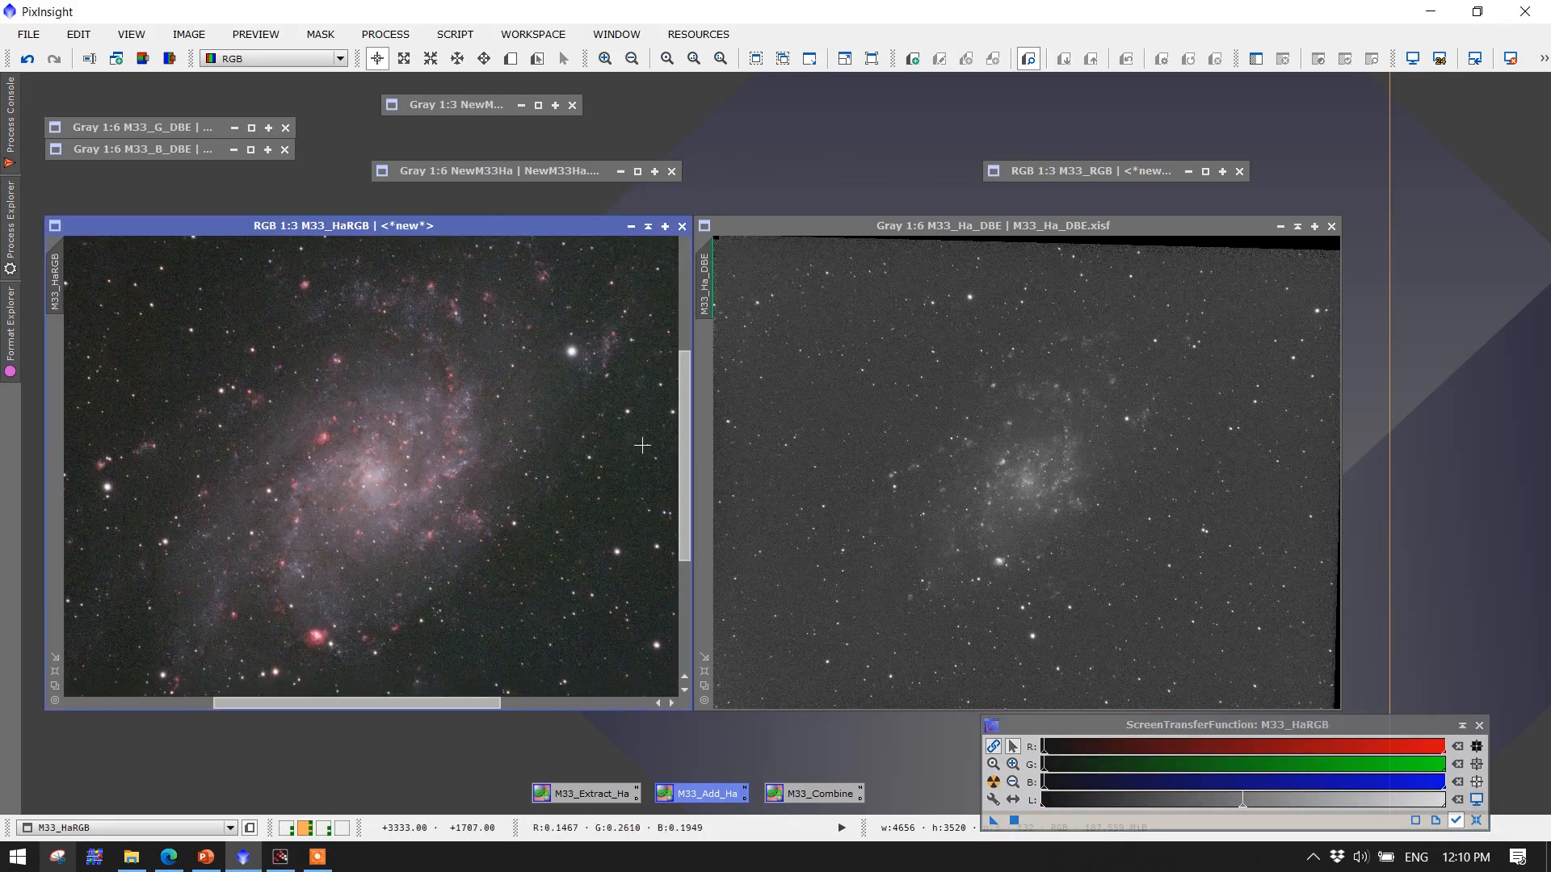
left_click(1057, 173)
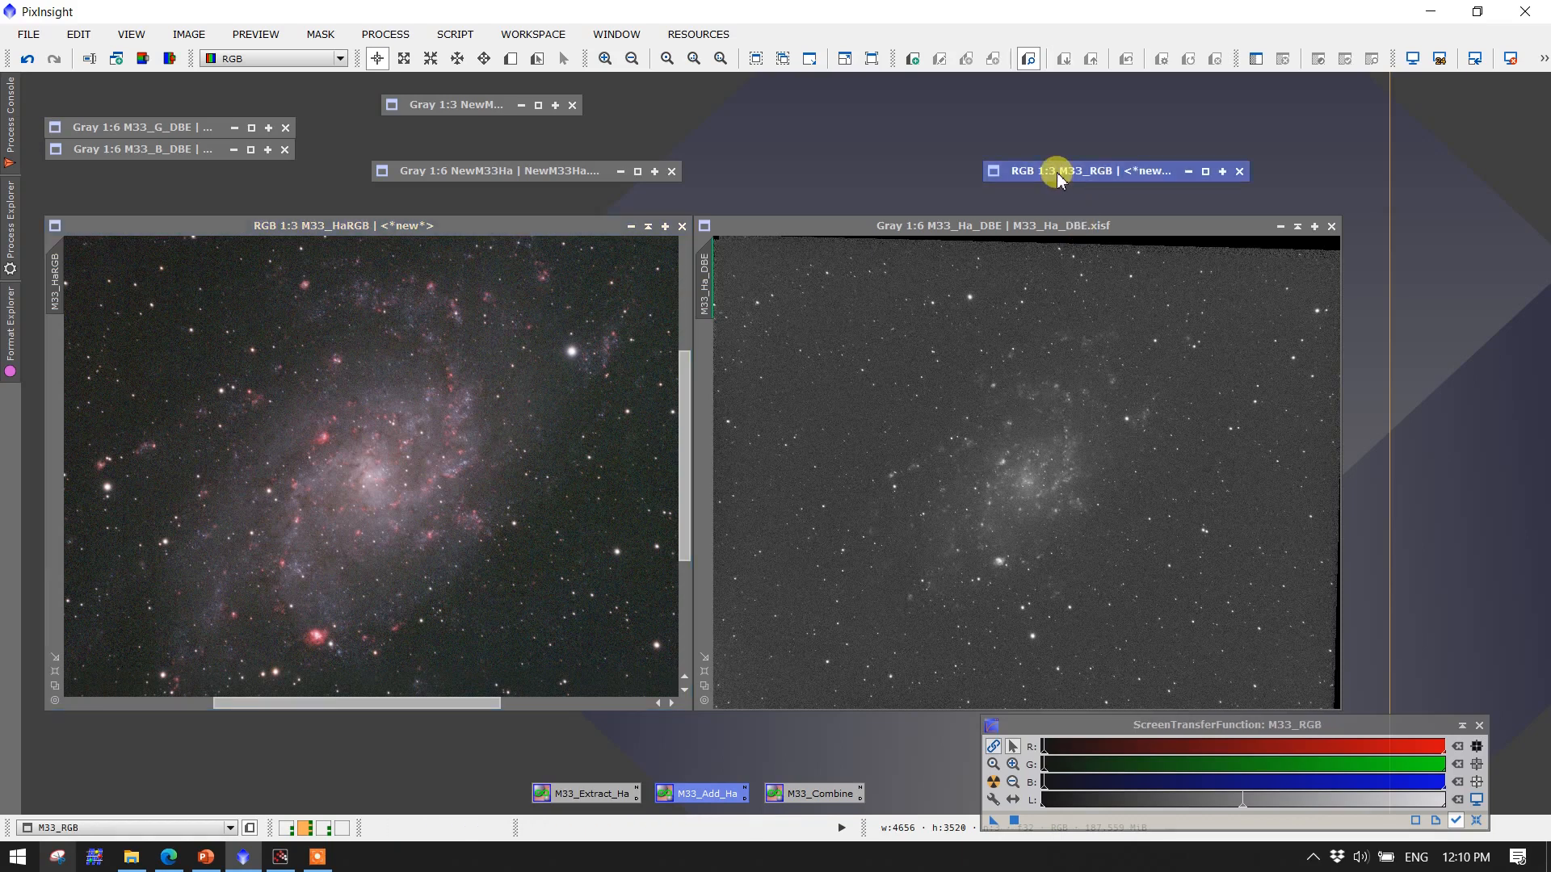
double_click(1057, 172)
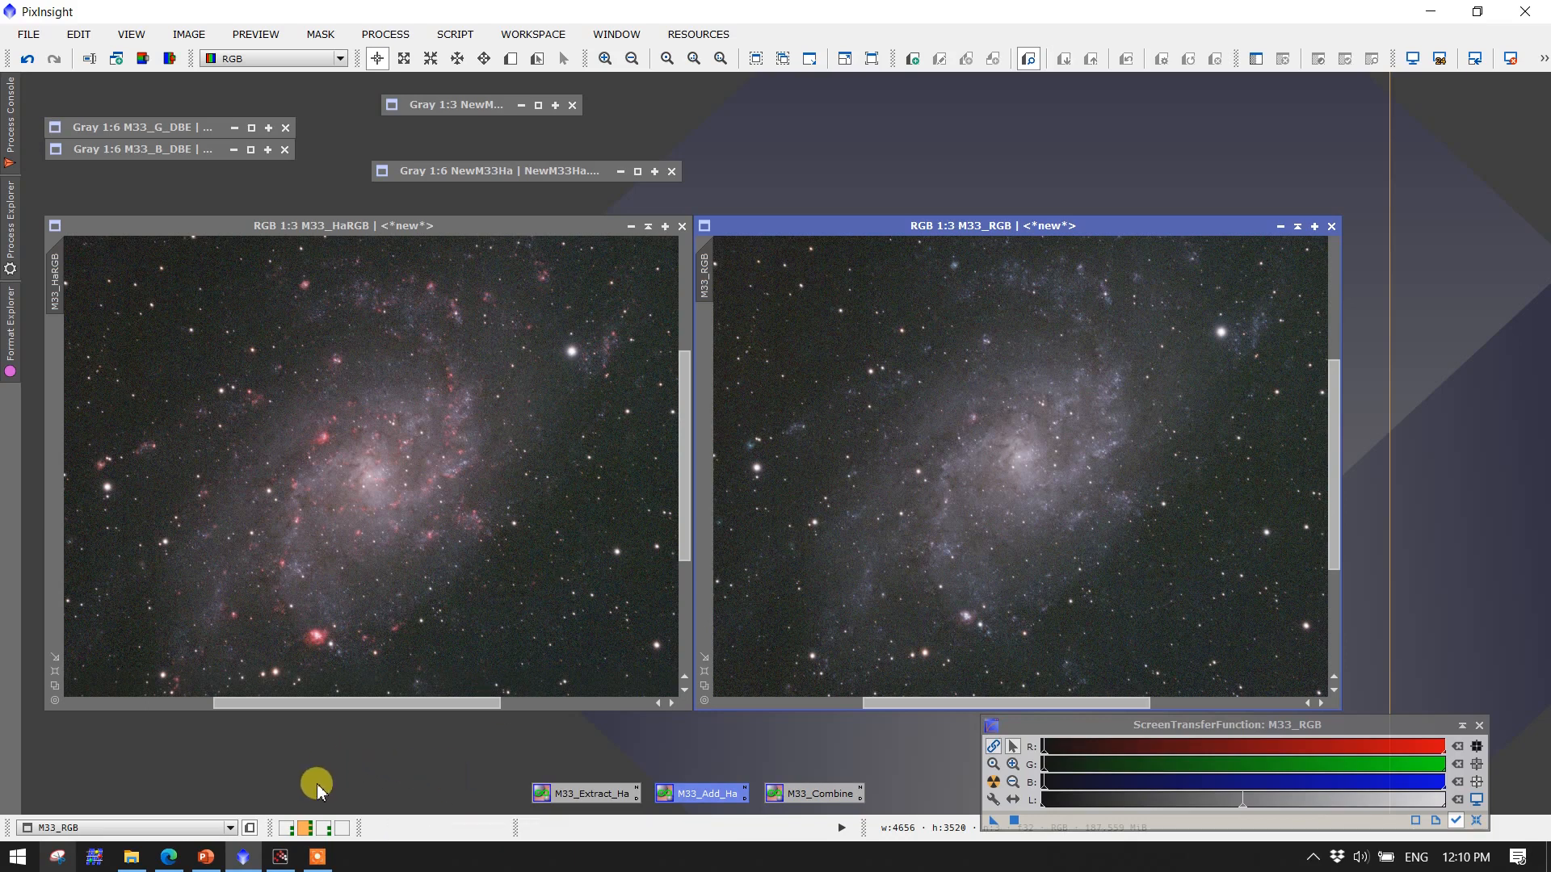
Switch to the M31 workspace and restore the NewM31Ha image beside M31_R_DBE
left_click(288, 829)
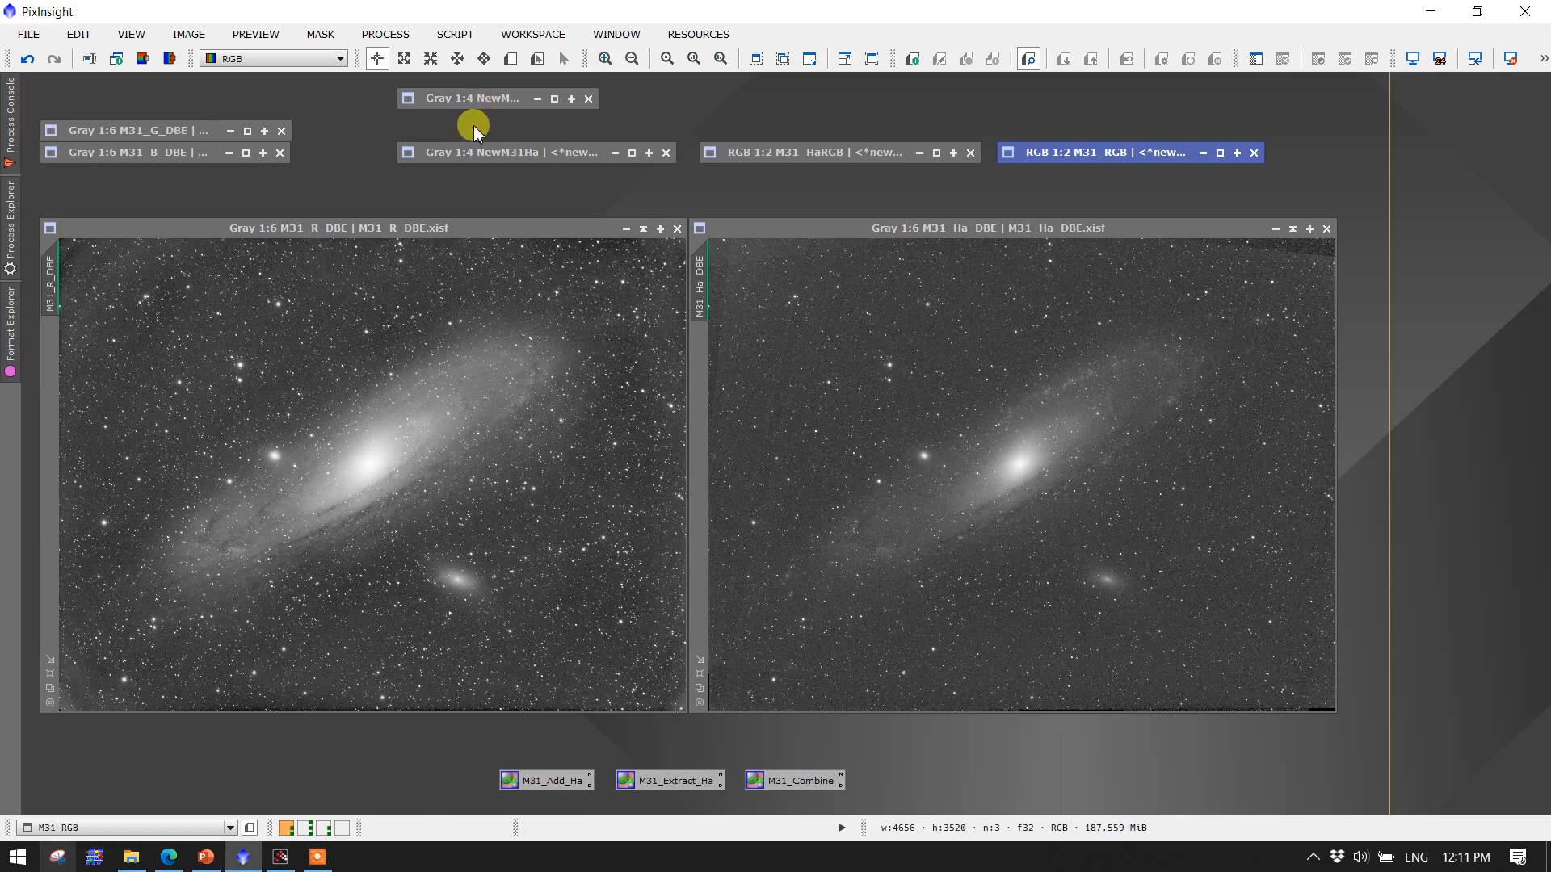
double_click(477, 151)
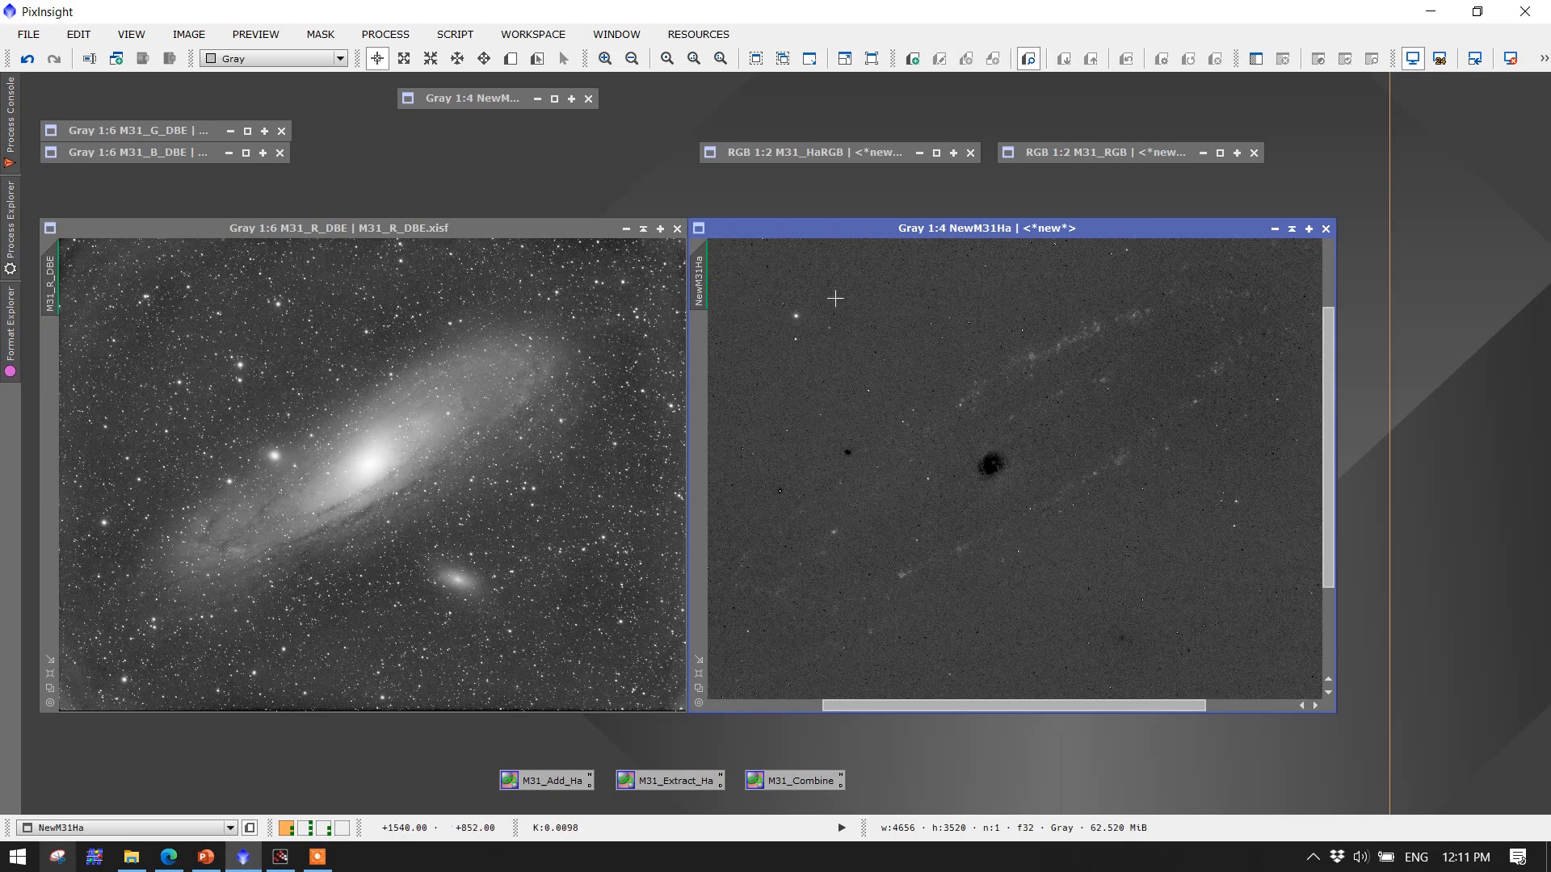
left_click_drag(821, 228, 257, 248)
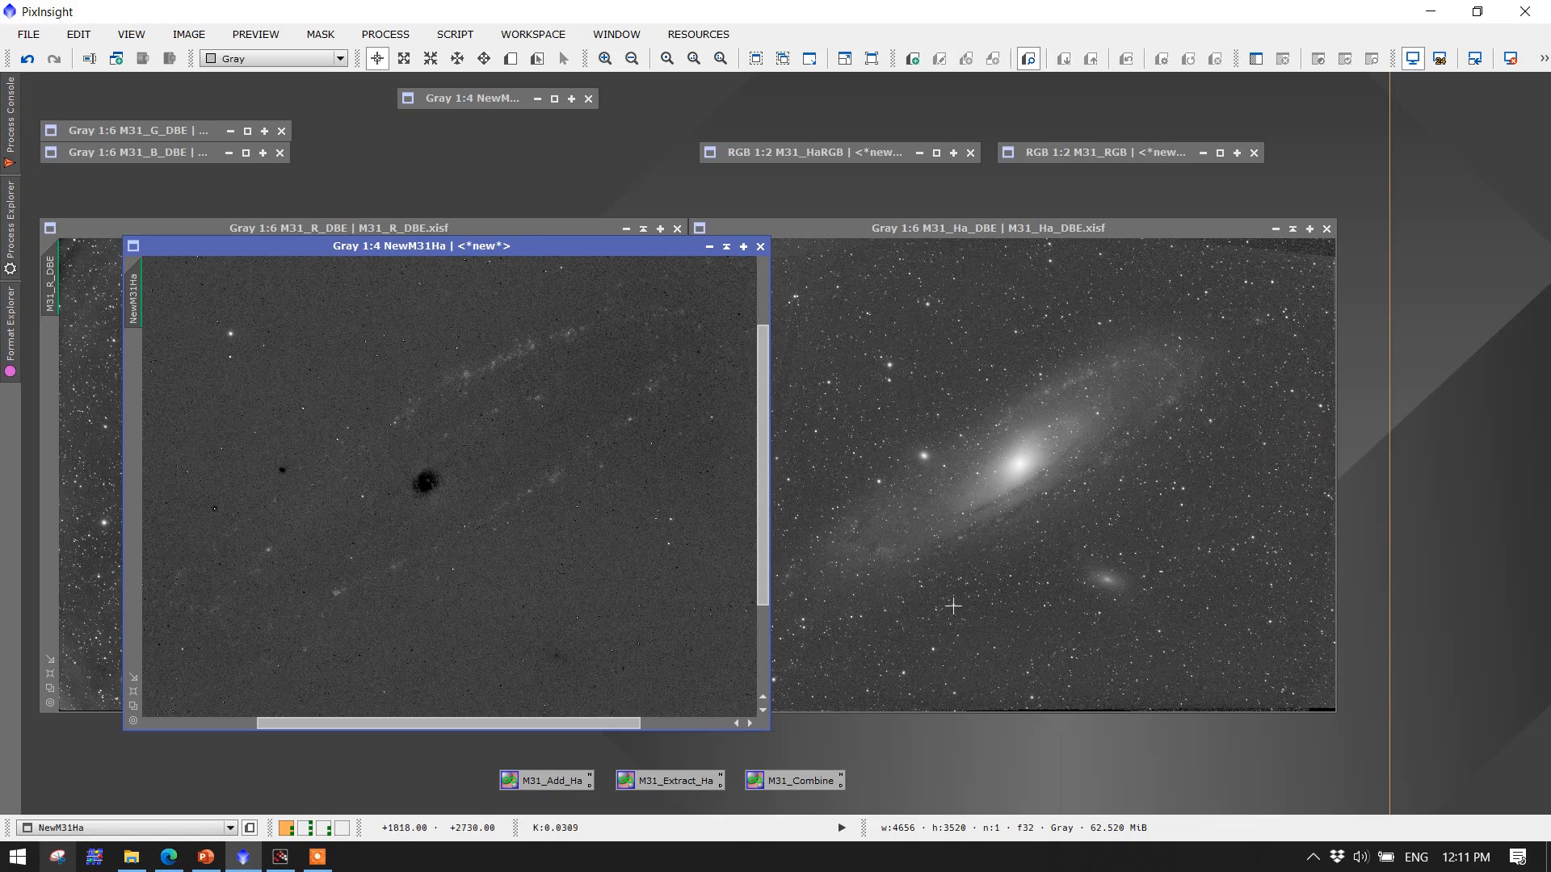
left_click_drag(589, 245, 1144, 234)
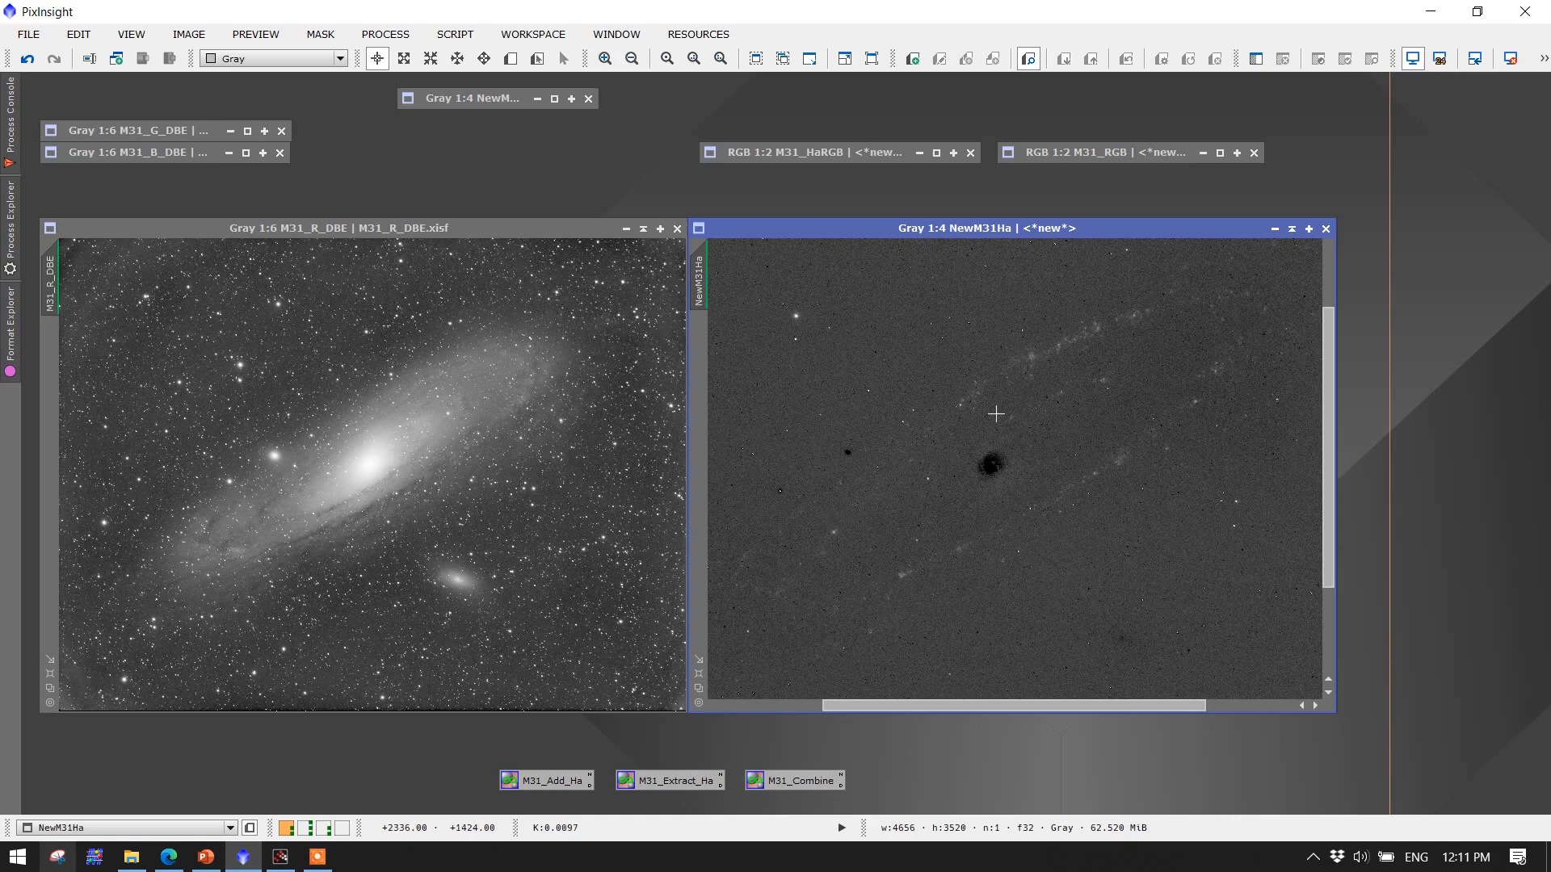
Restore the M31_RGB image and scroll across it to examine the galaxy's dust lanes
left_click(1299, 231)
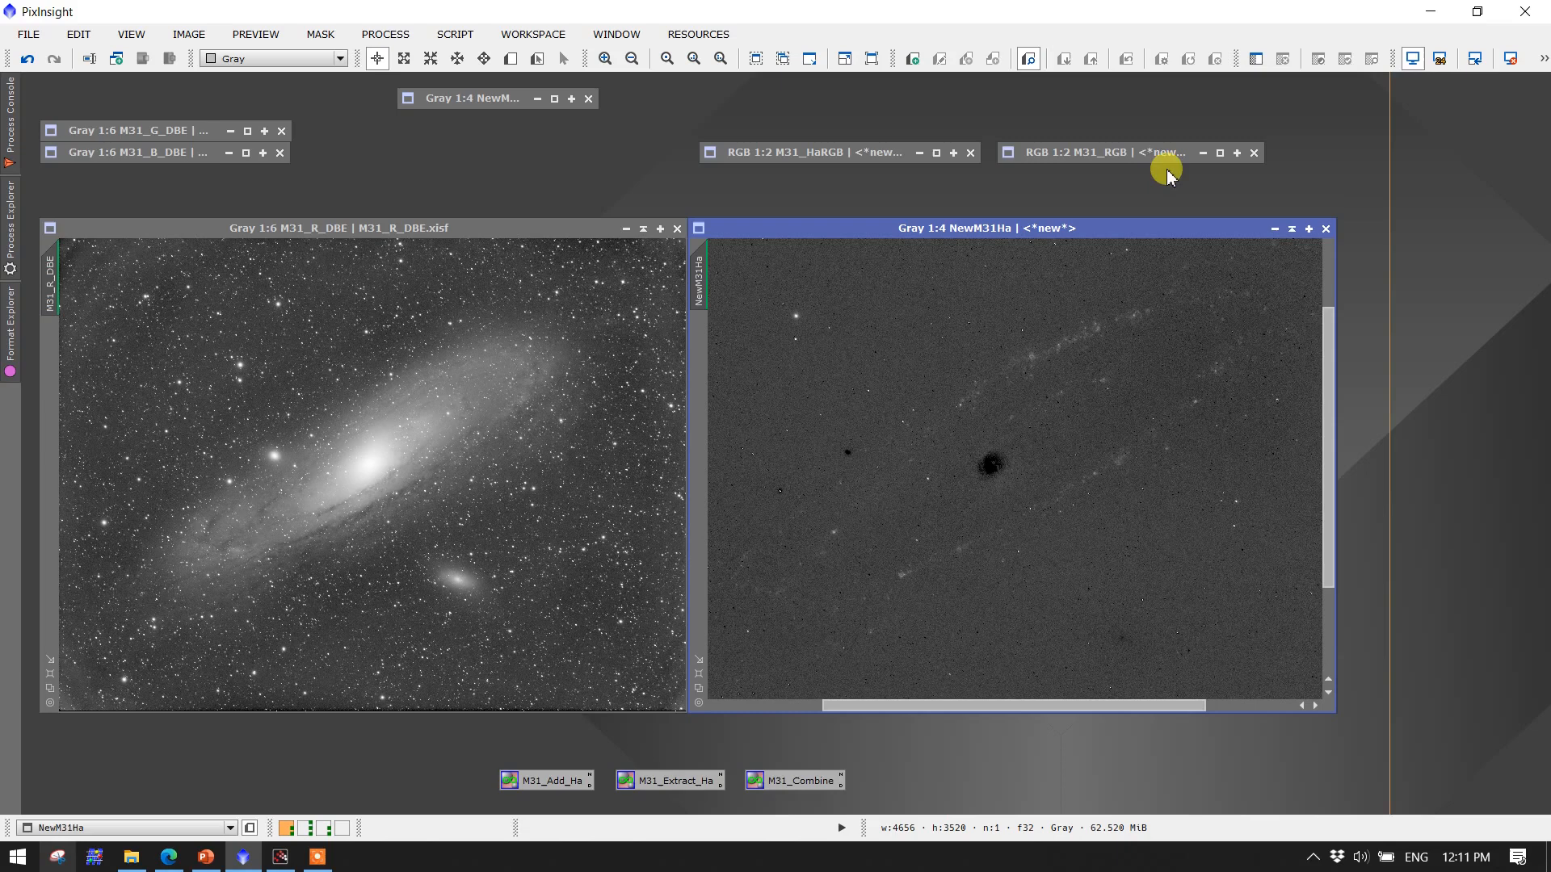
double_click(1129, 153)
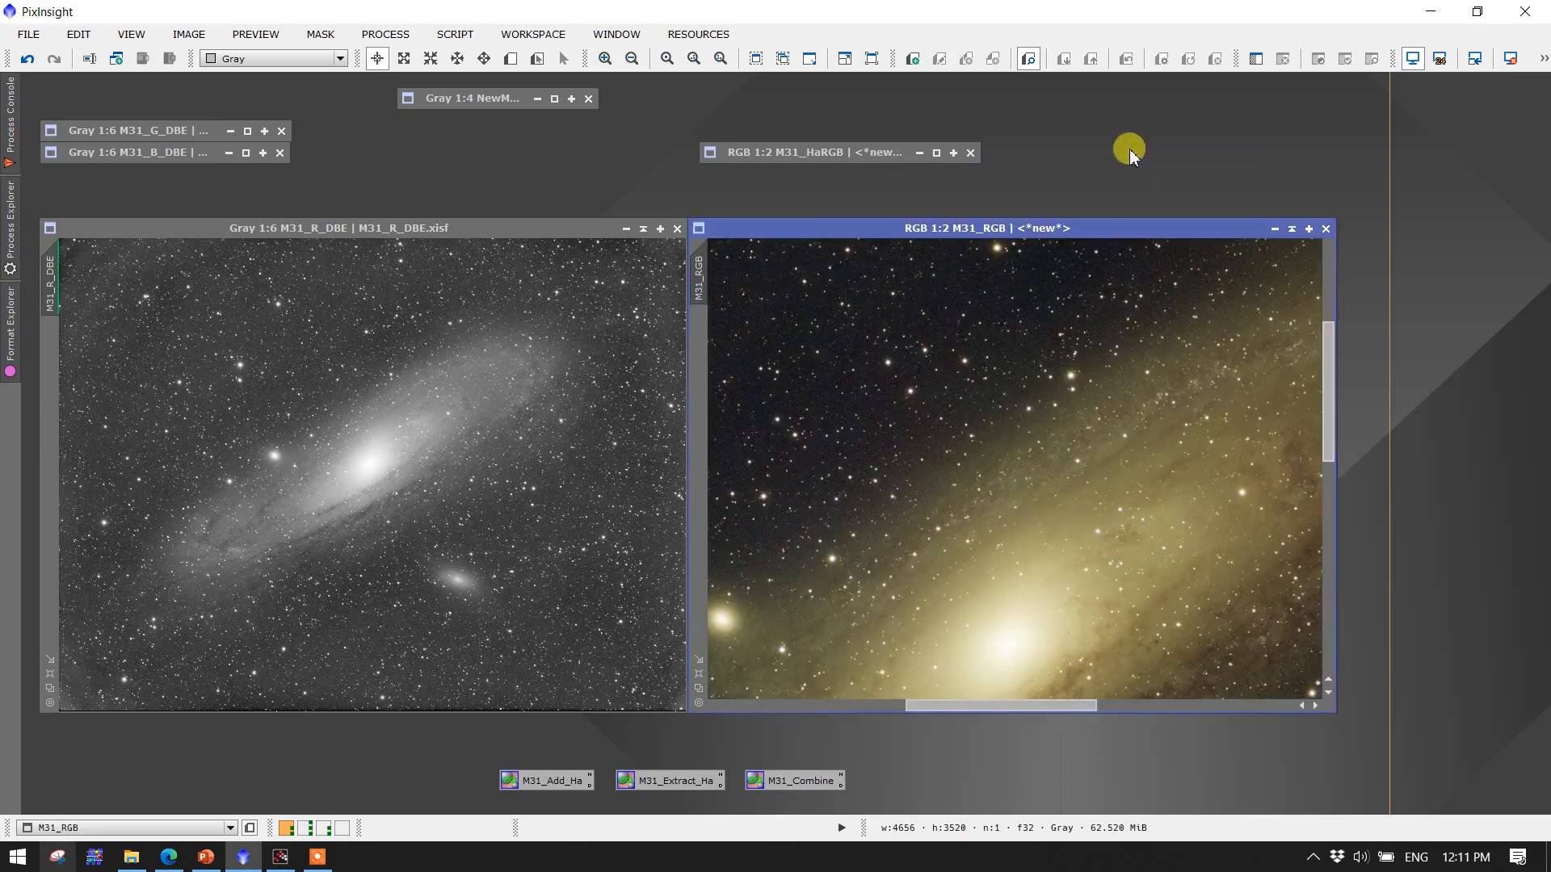
left_click_drag(971, 701, 1031, 703)
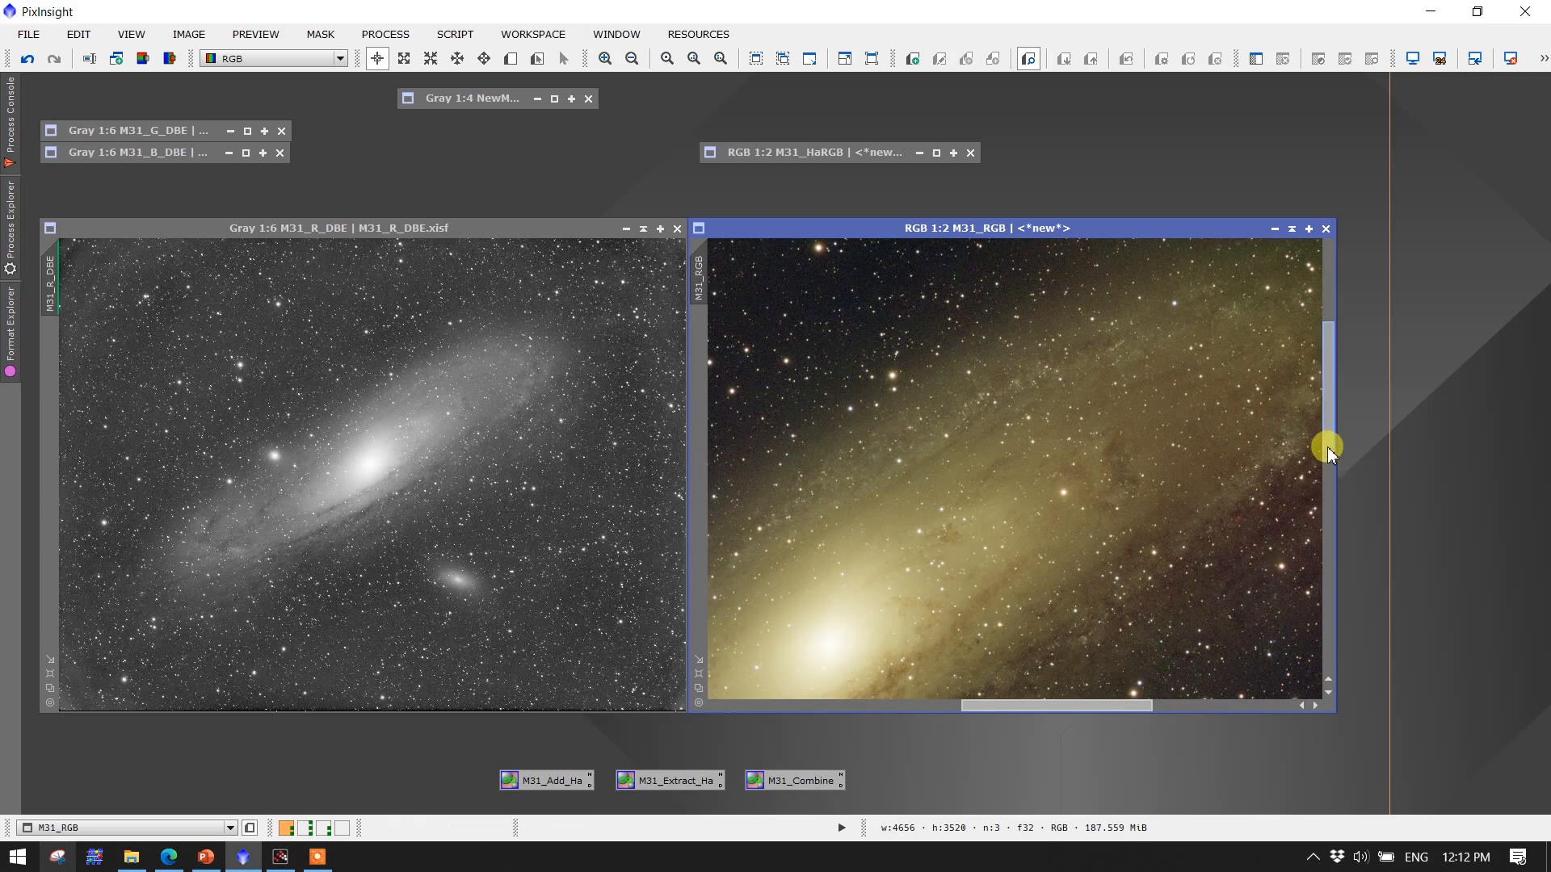
left_click_drag(1328, 447, 1329, 417)
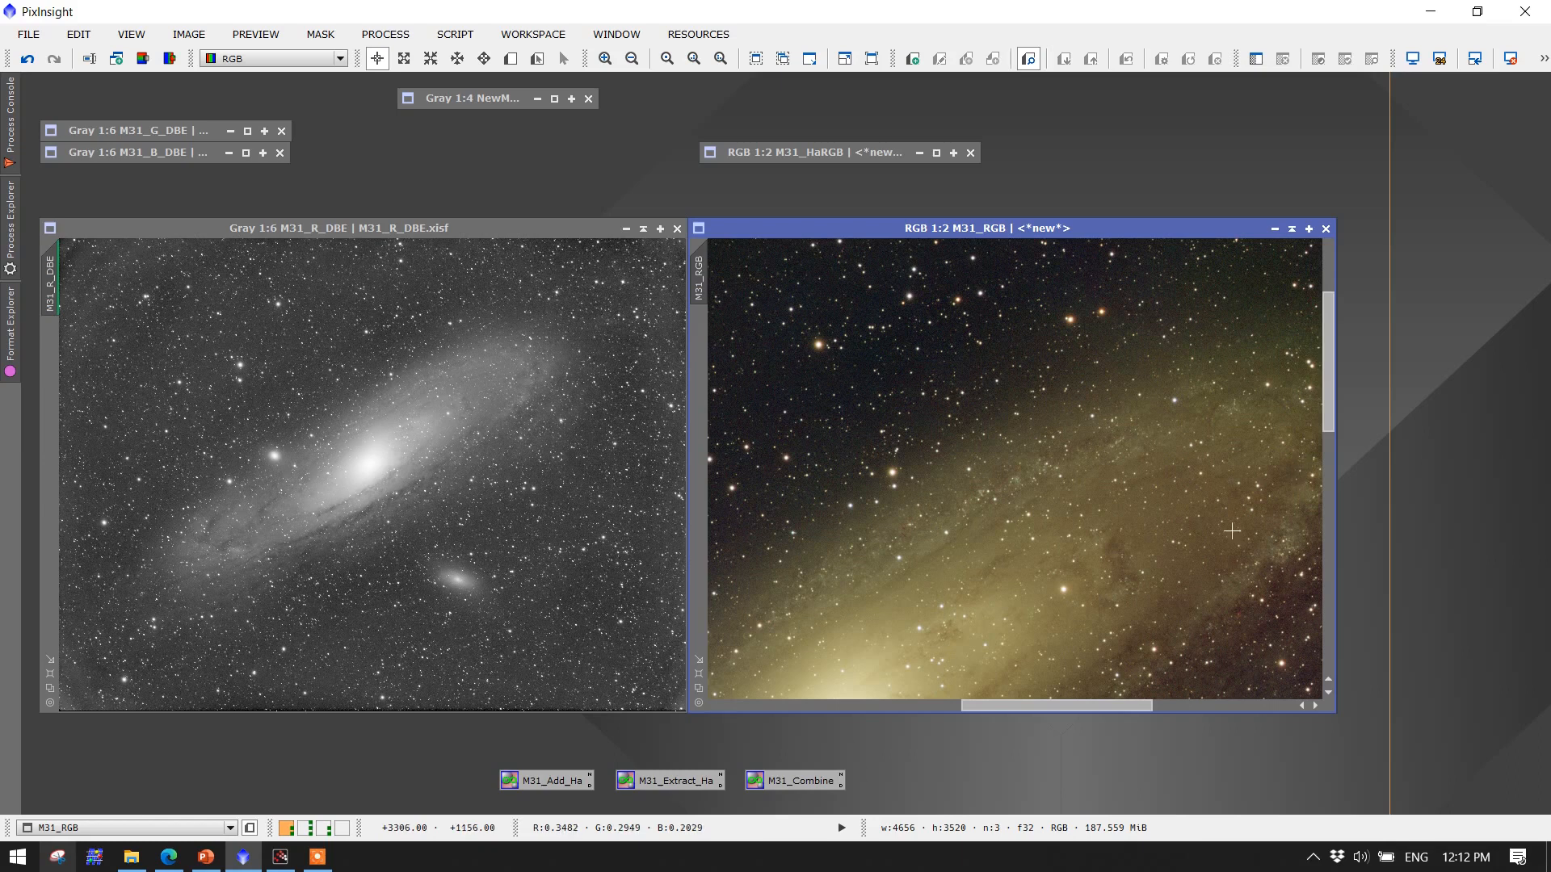
left_click_drag(1039, 706, 1072, 716)
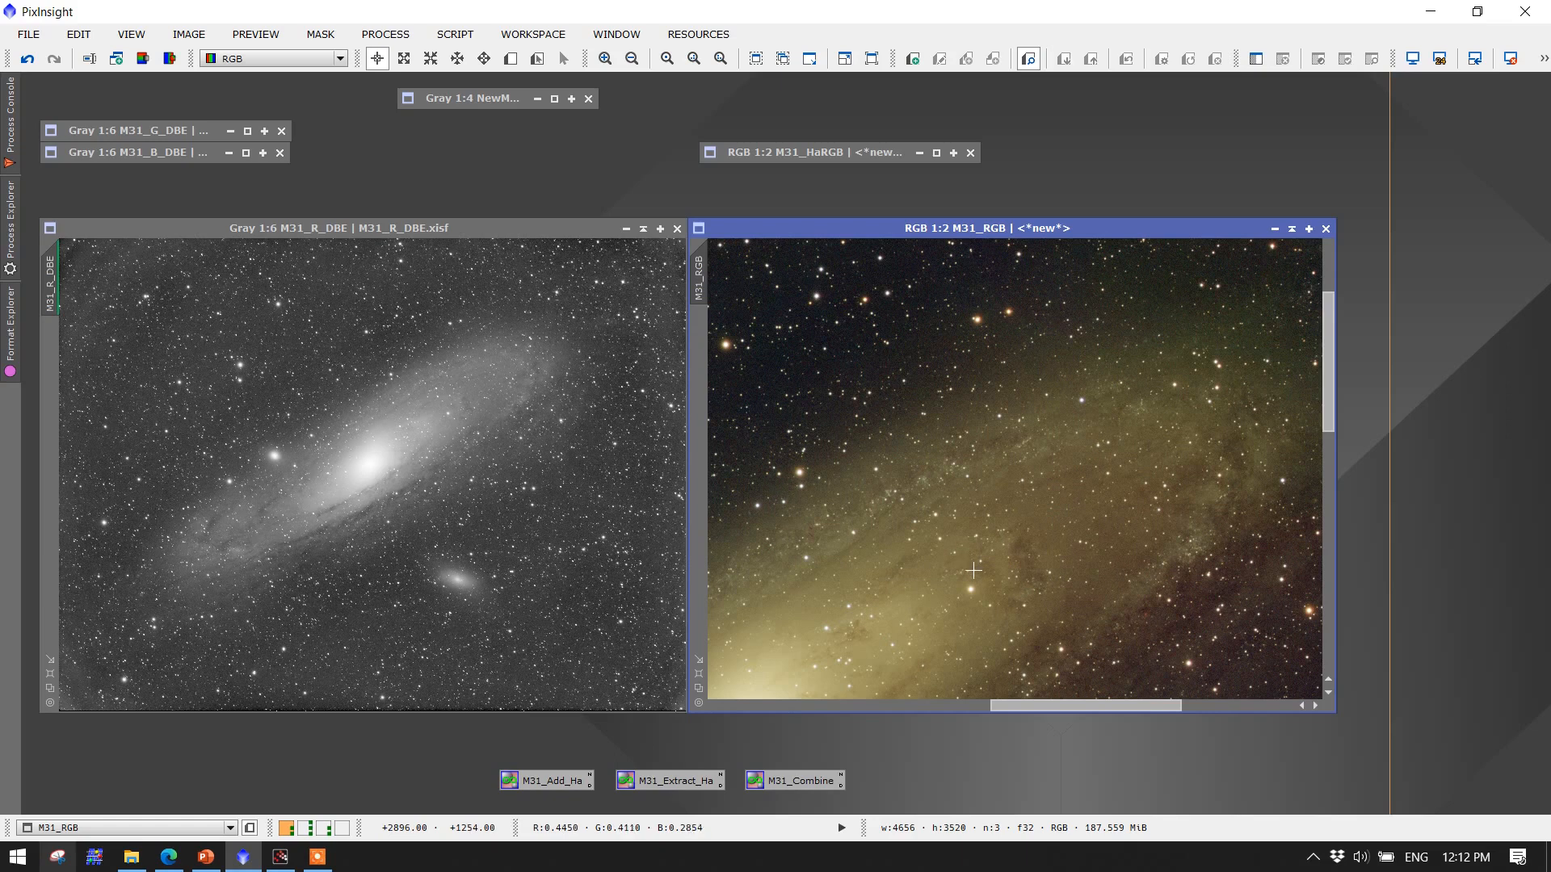
Restore the M31_HaRGB image beside M31_RGB and scroll both to compare the same region of the galaxy
double_click(811, 152)
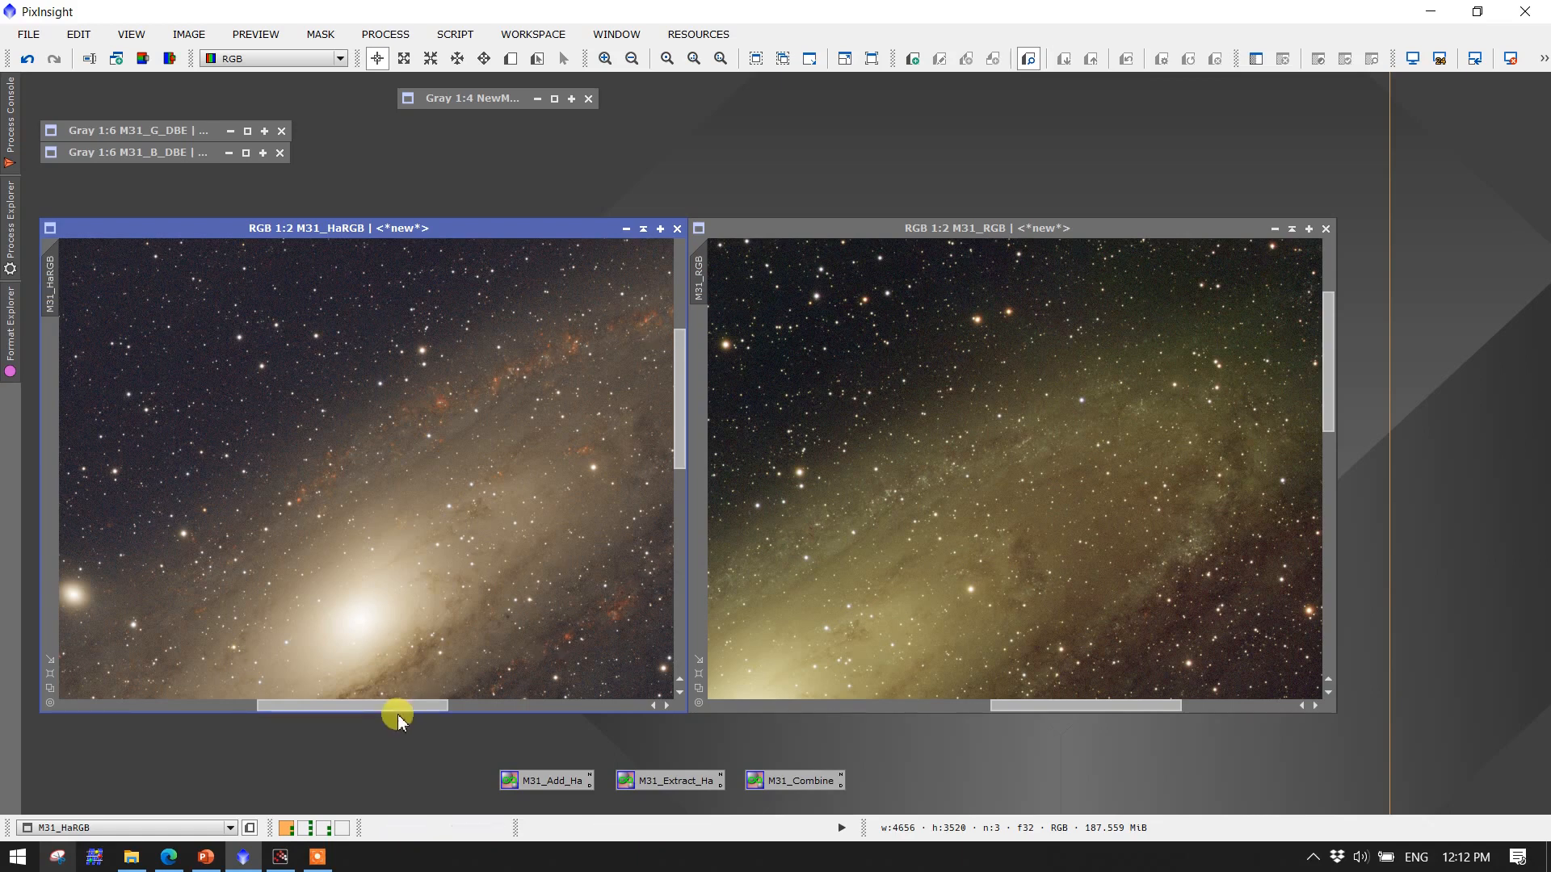
left_click_drag(396, 706, 484, 724)
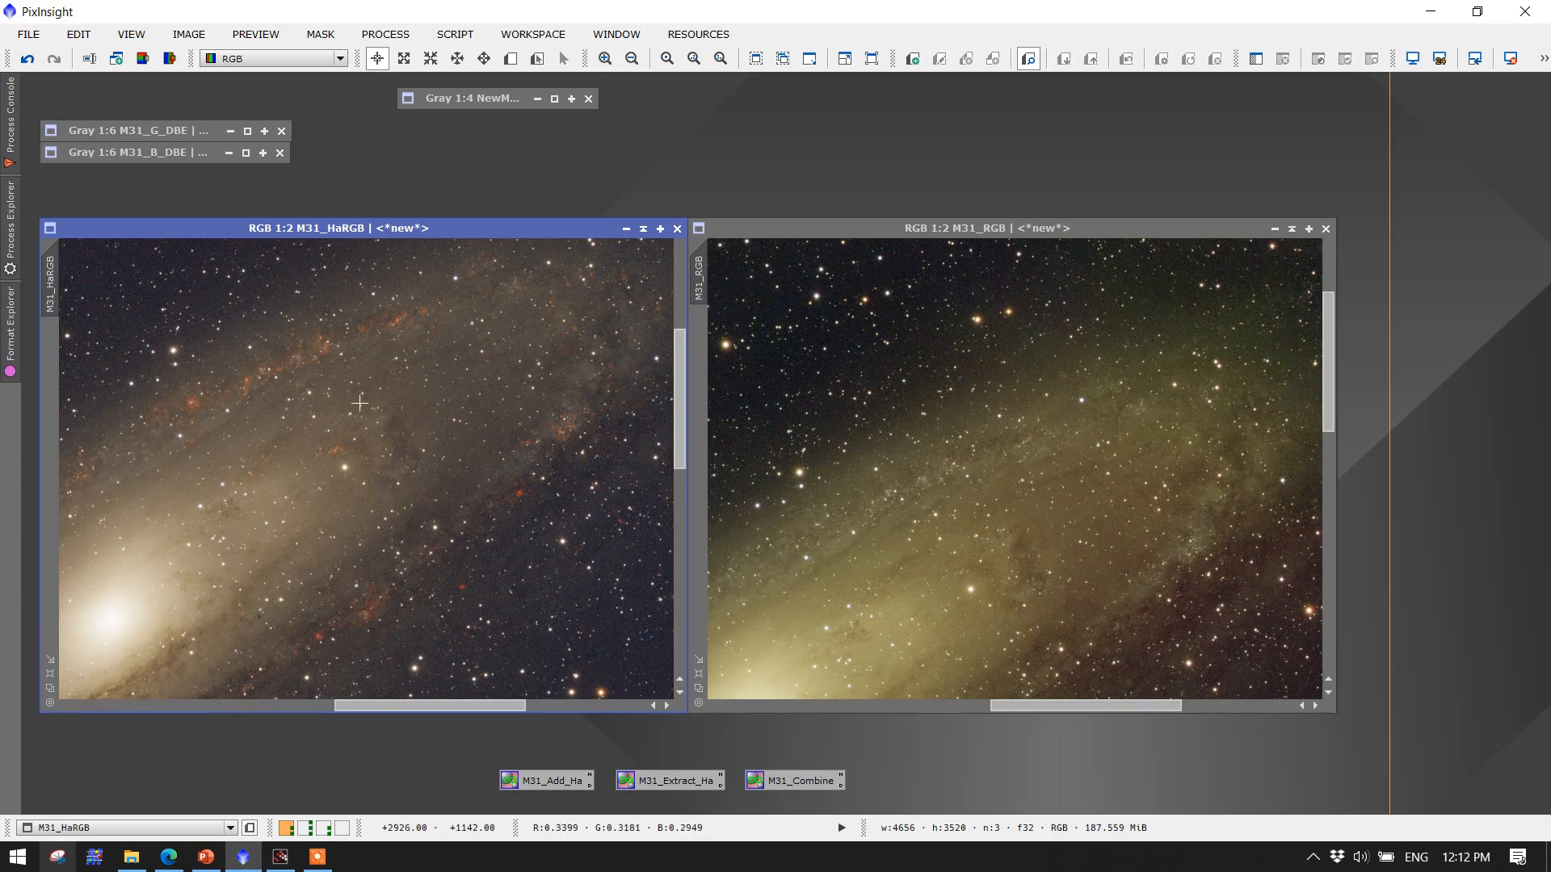
left_click_drag(1331, 365, 1337, 408)
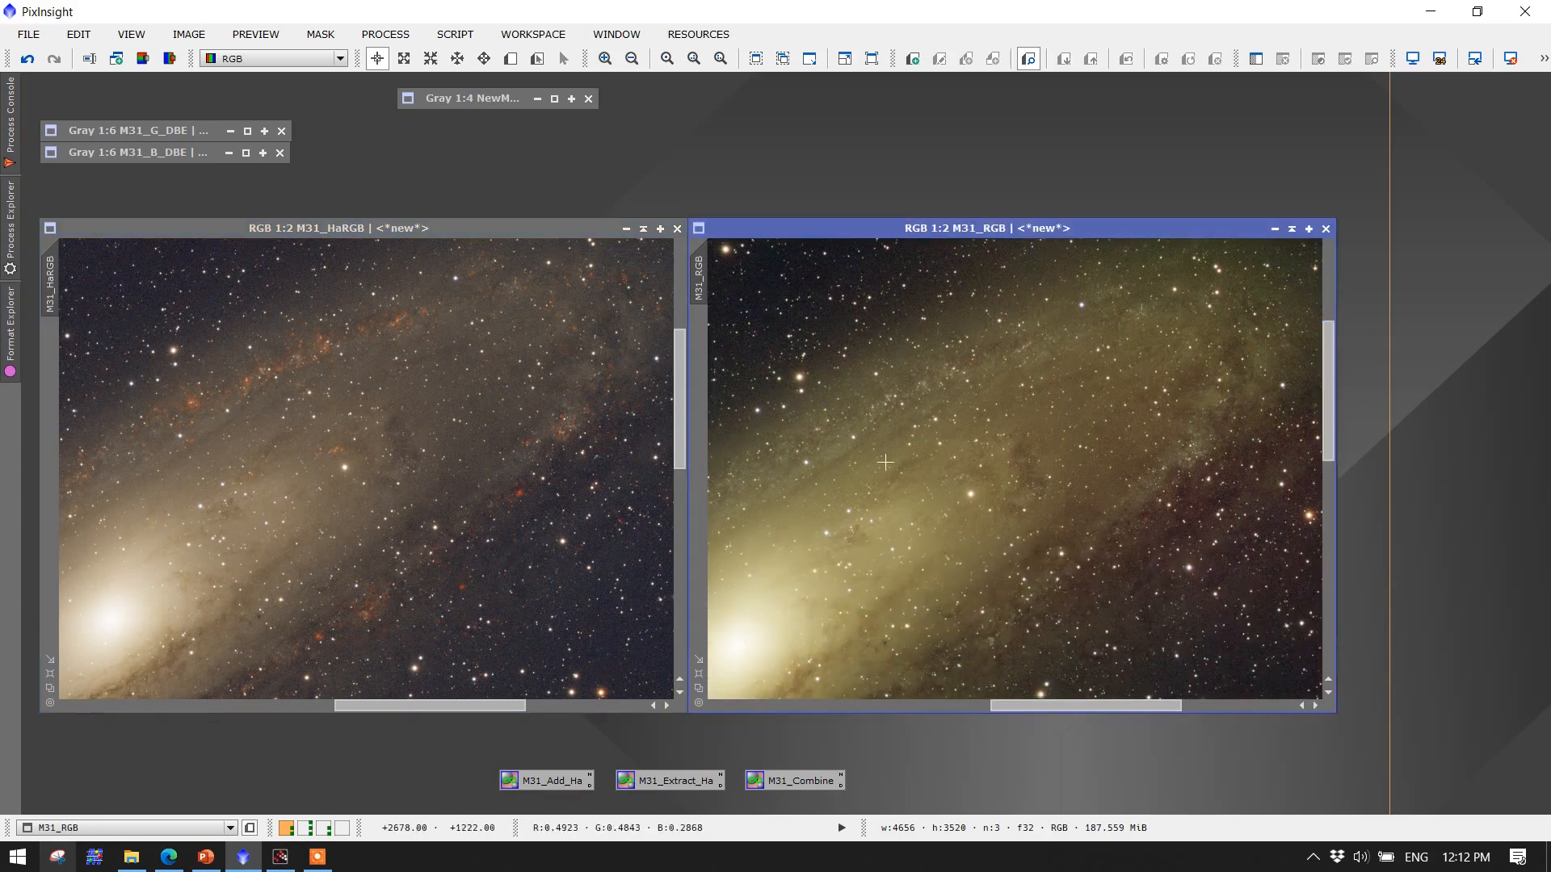
left_click(1165, 706)
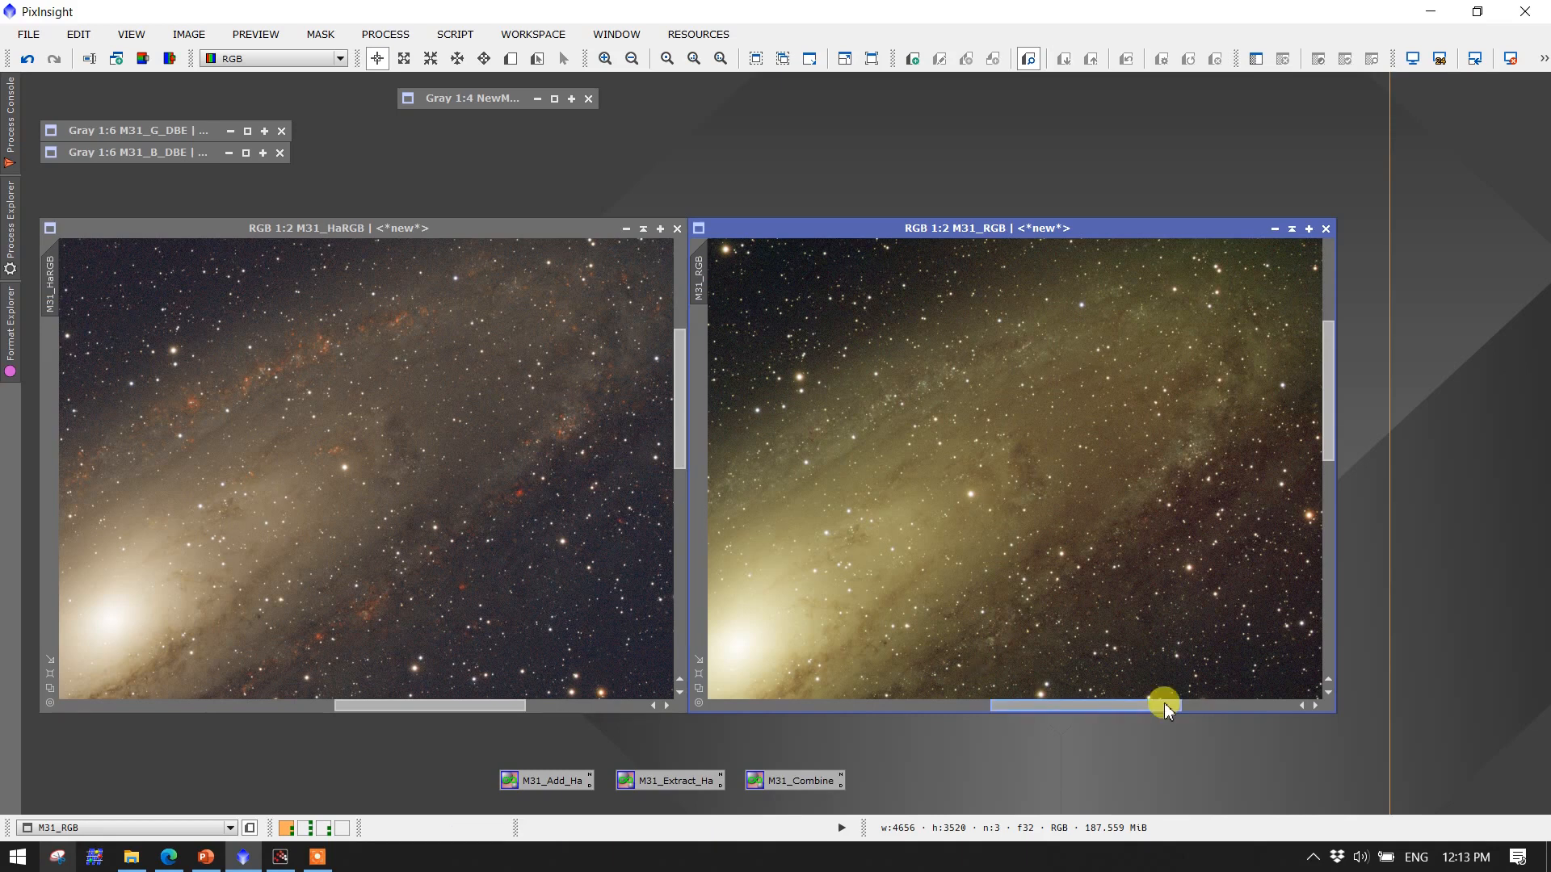
left_click_drag(1165, 703, 1150, 706)
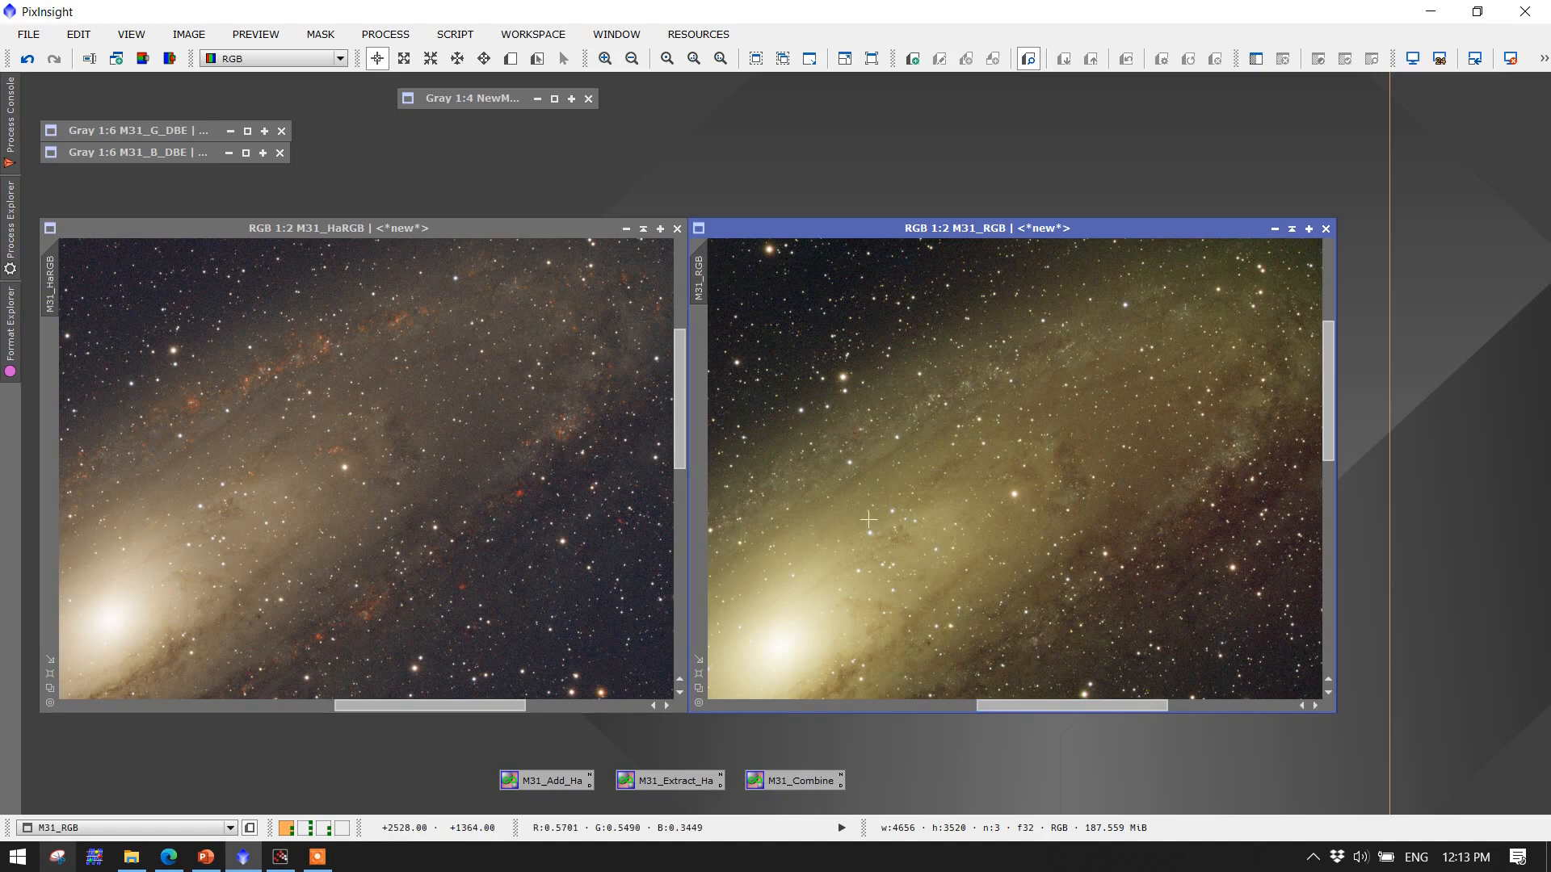
Switch to the M51 workspace and restore the M51_RGB image beside M51_Ha_175_DBE
left_click(324, 792)
left_click(324, 828)
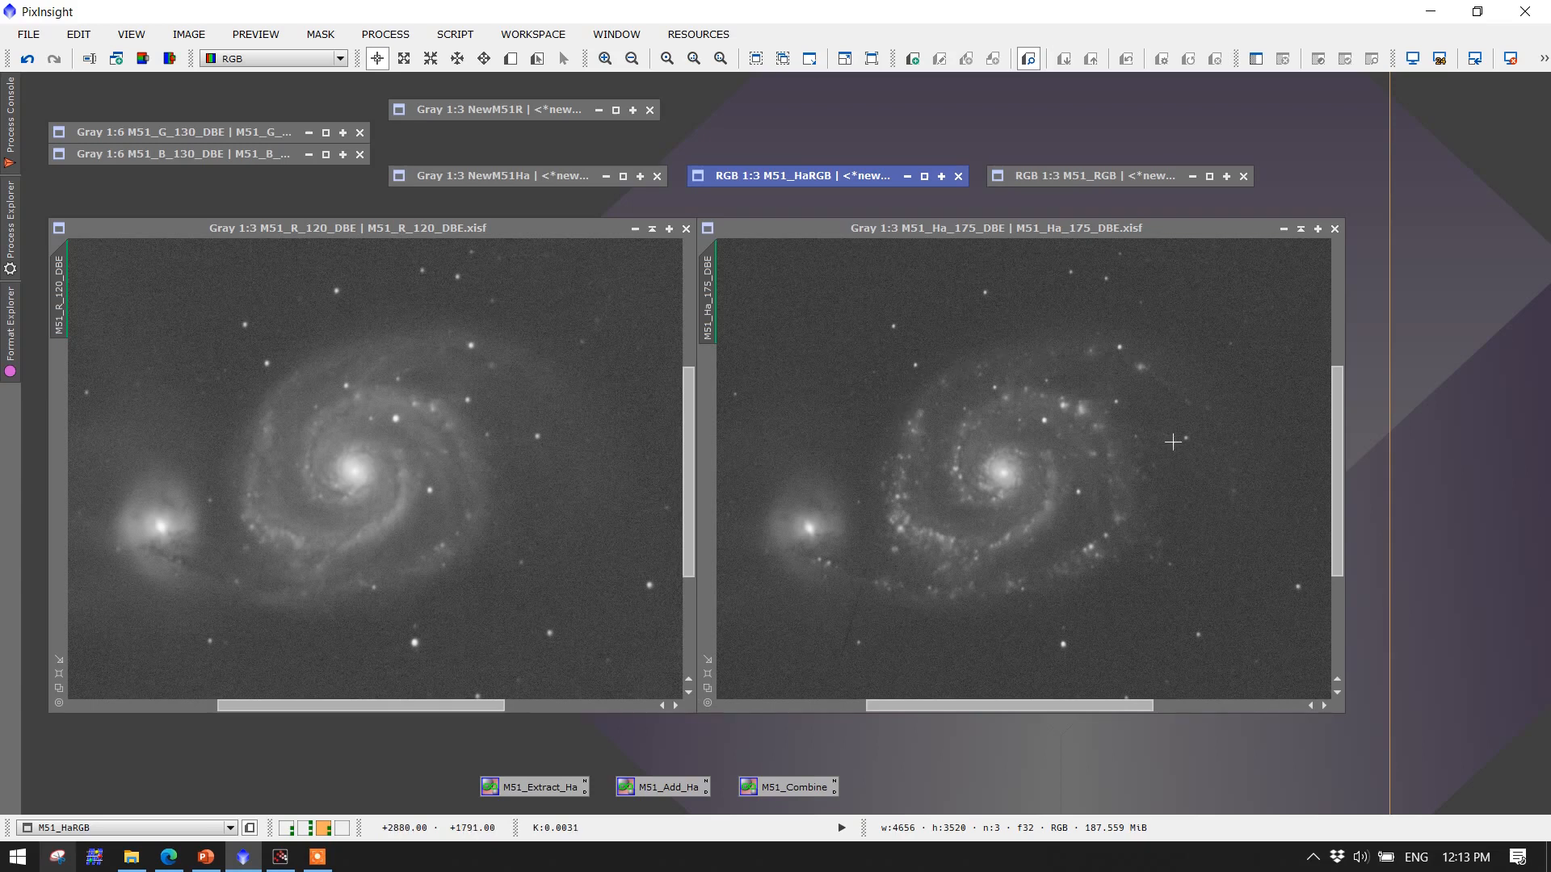
left_click(1059, 176)
double_click(1059, 179)
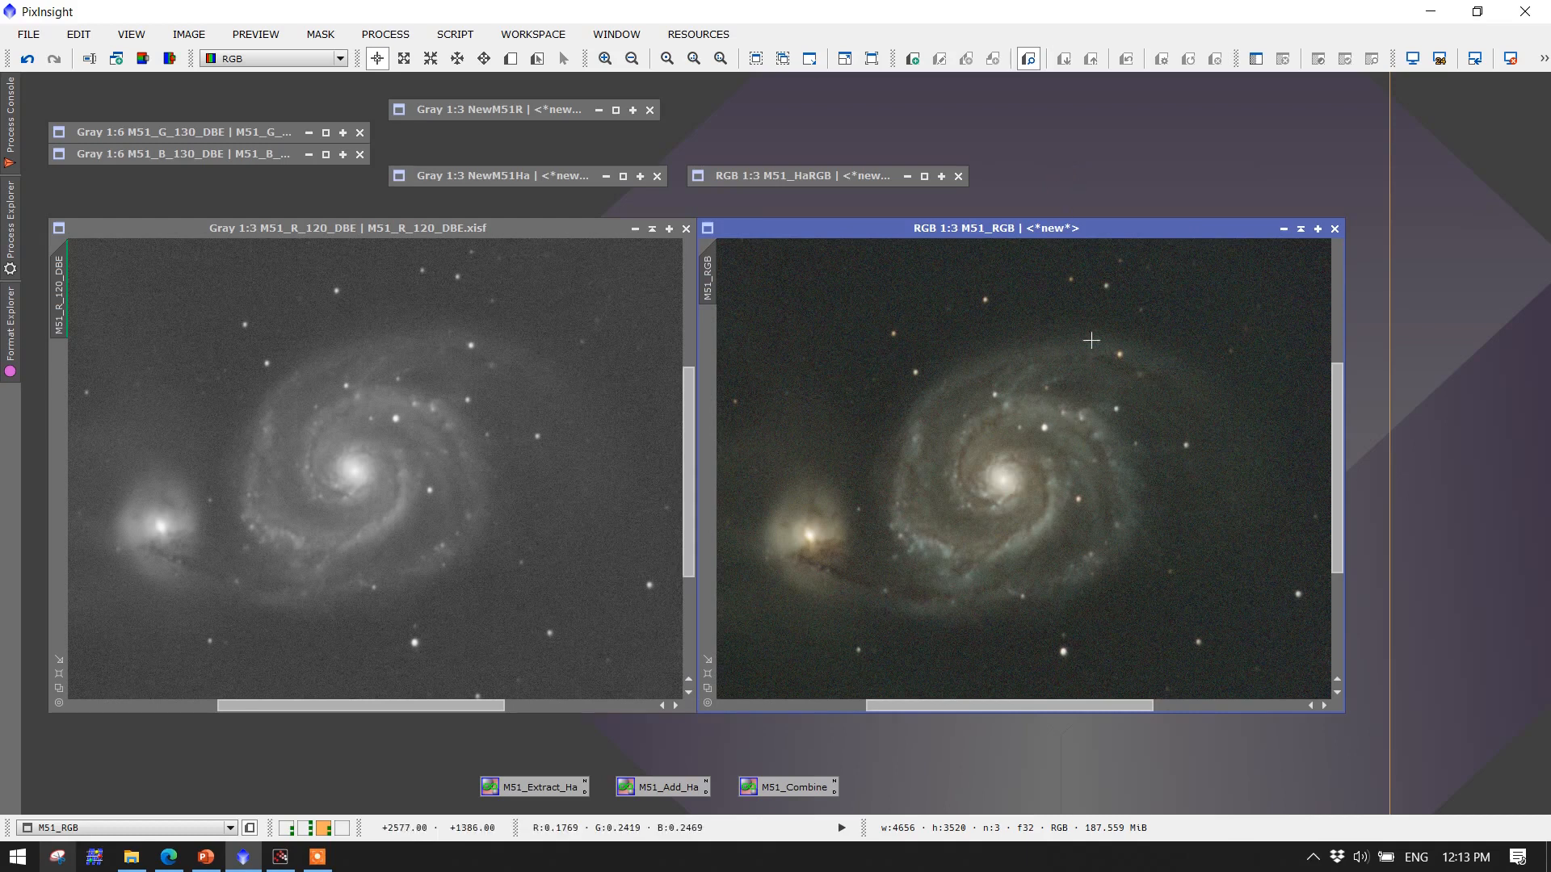
Restore the M51_HaRGB image beside M51_RGB to compare the two versions
left_click(849, 173)
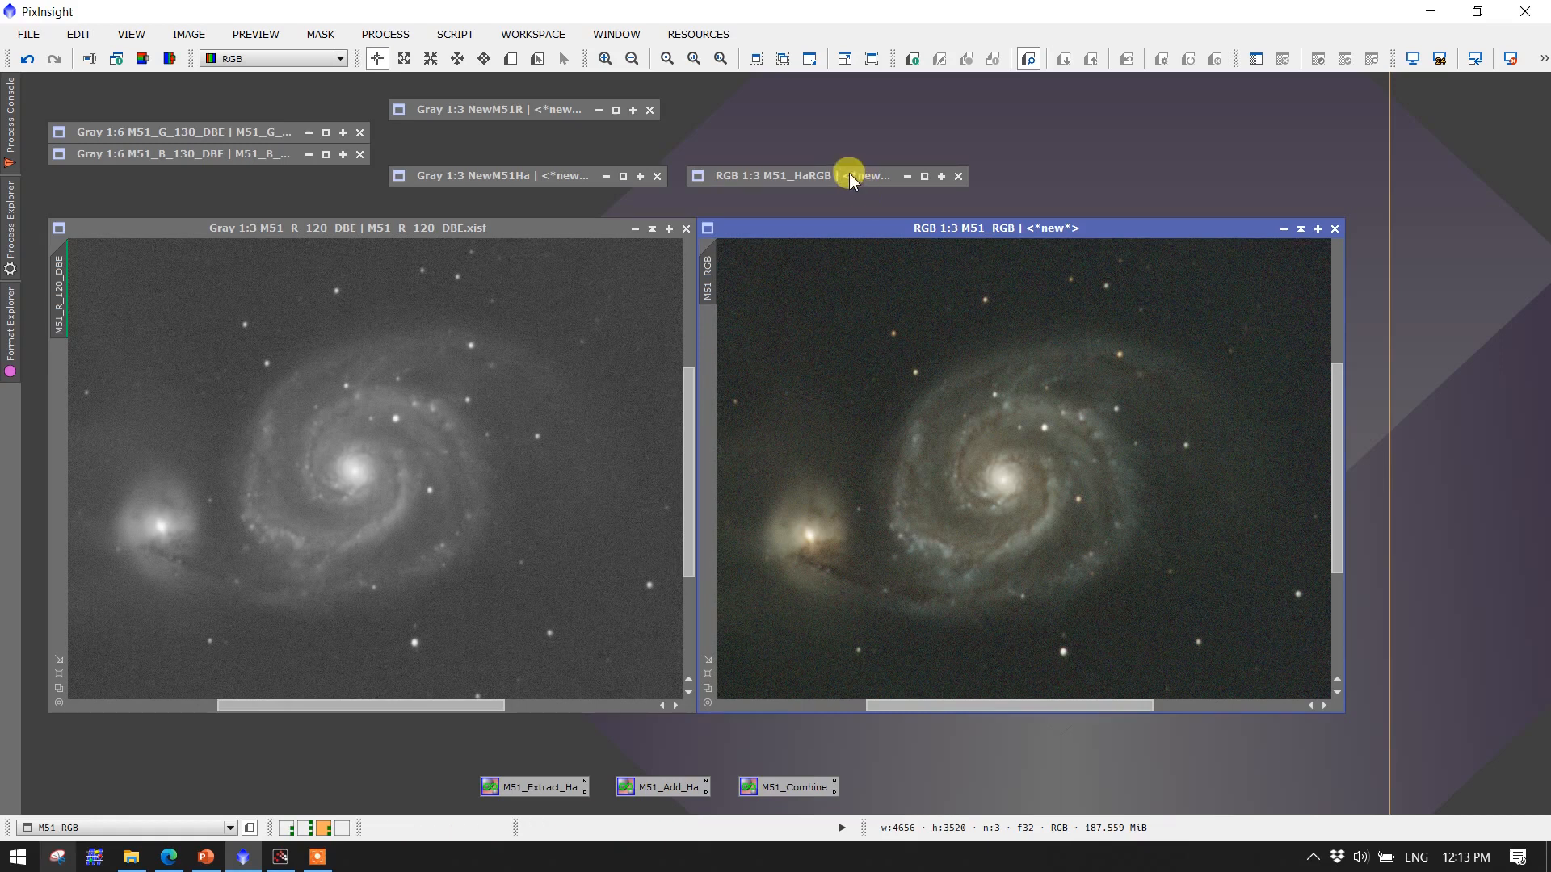
double_click(850, 174)
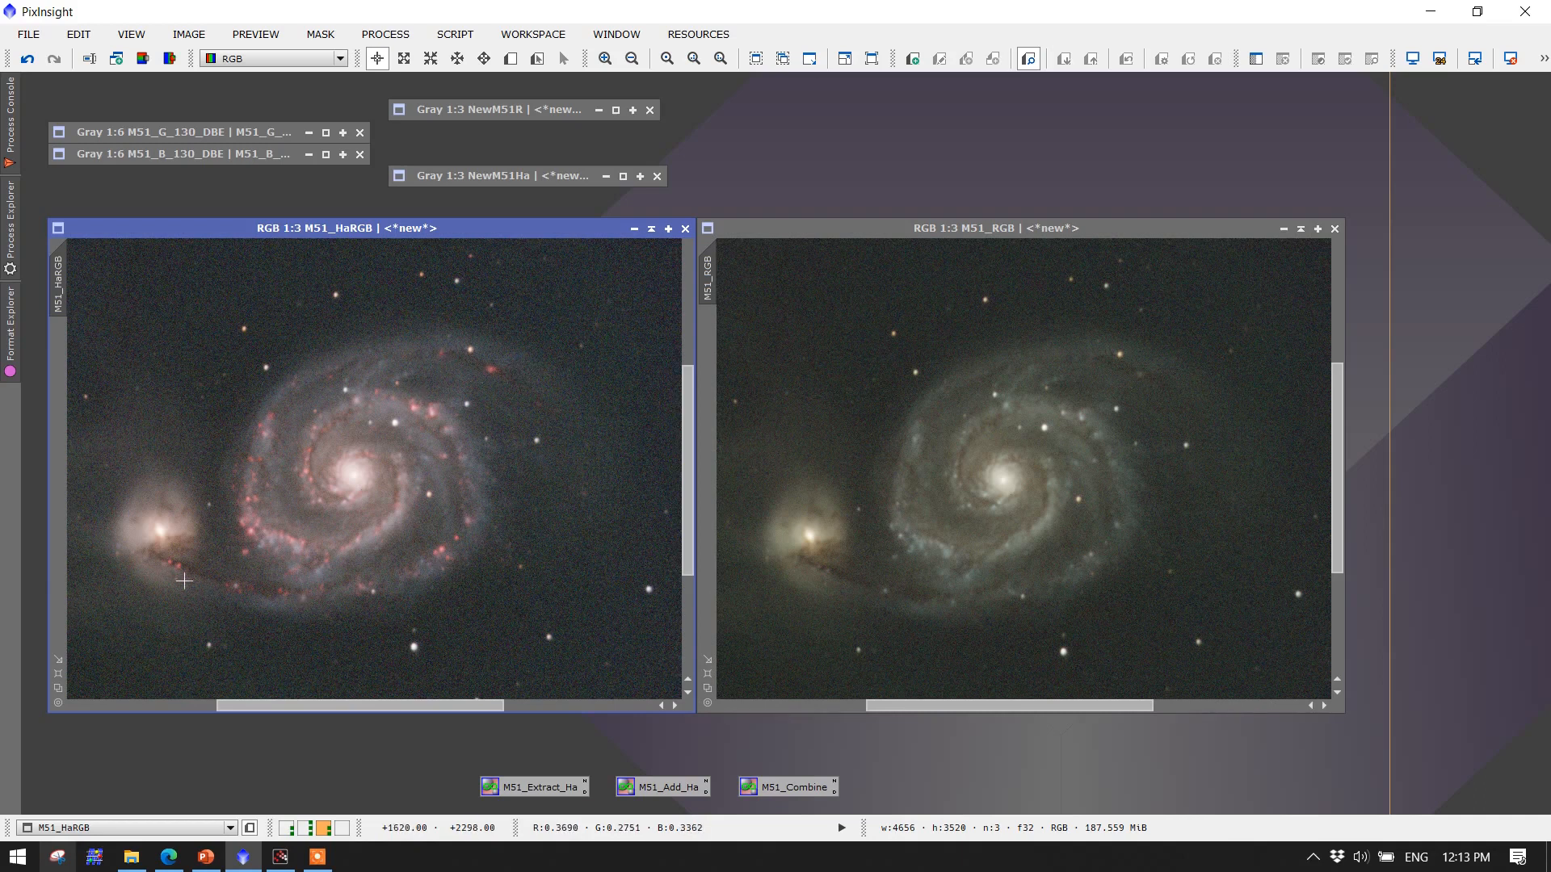
left_click(416, 726)
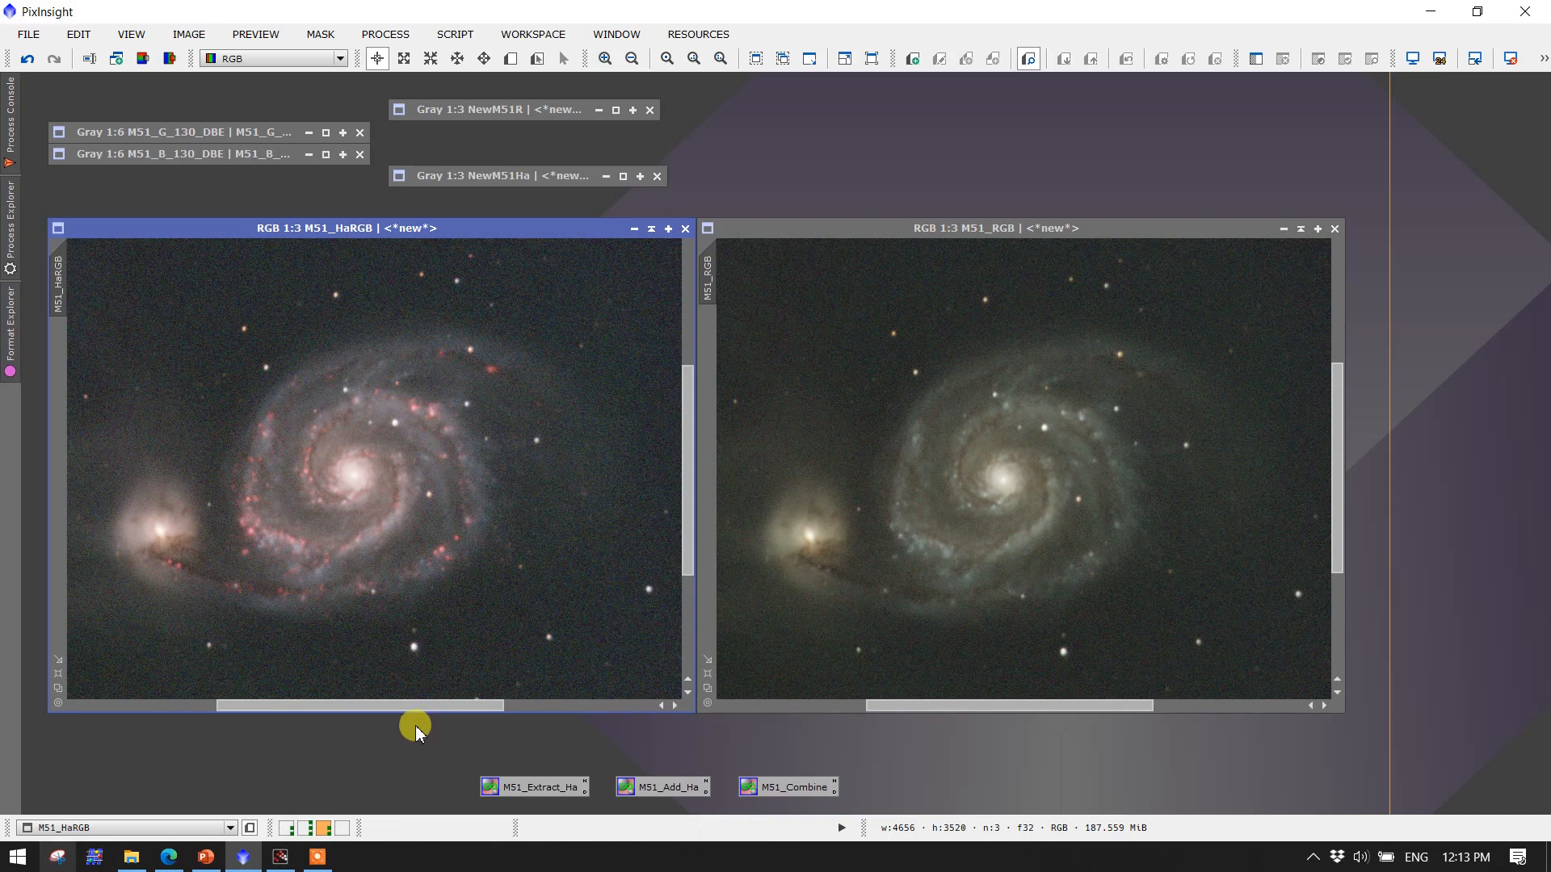